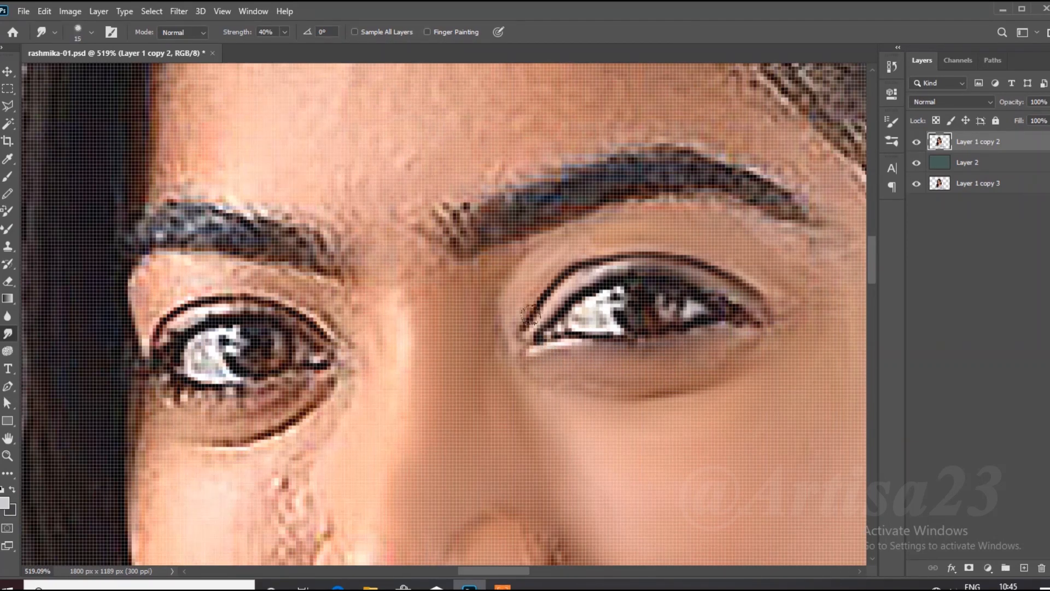
- Smudge the skin around the left eye and along the nose bridge smooth at 40% strength
key(bracketright)
scroll(519, 124, down, 5)
scroll(439, 239, up, 3)
mouse_move(440, 239)
mouse_down()
mouse_move(532, 184)
mouse_move(378, 198)
mouse_up()
mouse_move(431, 271)
mouse_down()
mouse_move(527, 232)
mouse_move(401, 289)
mouse_move(368, 265)
mouse_up()
key(bracketright)
drag(472, 302, 444, 314)
key(bracketleft)
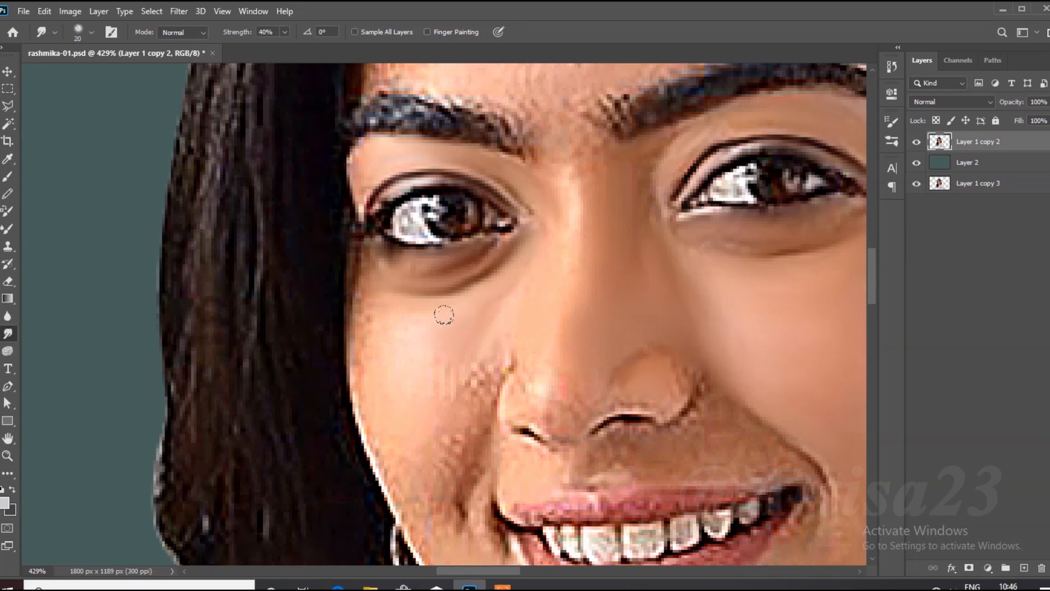
- Smudge the left cheek smooth from beside the nose down to the jawline and the left mouth corner
mouse_move(432, 356)
mouse_down()
mouse_move(466, 381)
mouse_move(505, 294)
mouse_up()
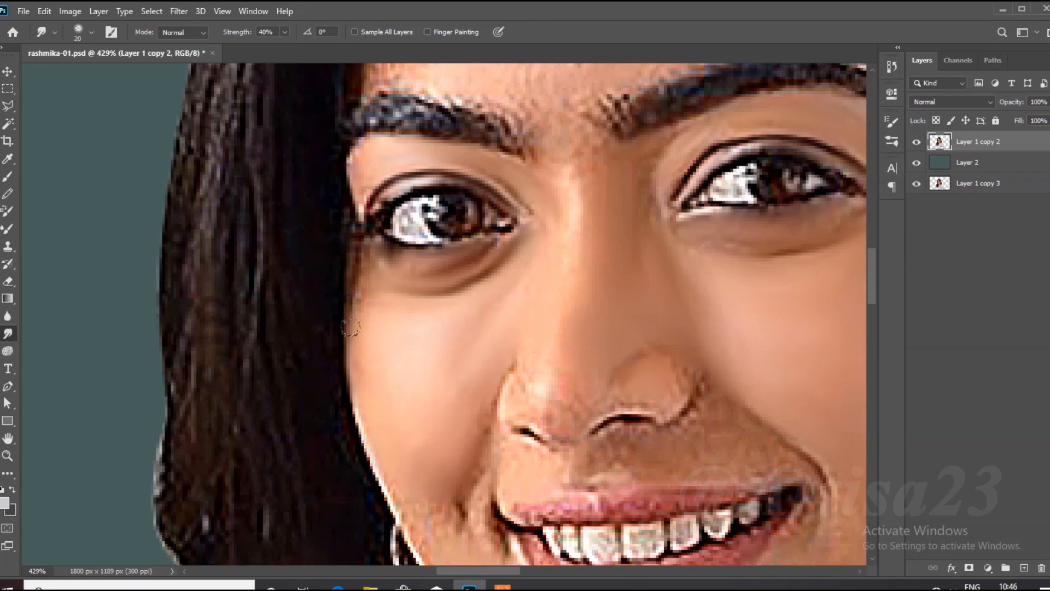
key(bracketleft)
scroll(450, 412, down, 3)
drag(437, 443, 492, 514)
key(bracketleft)
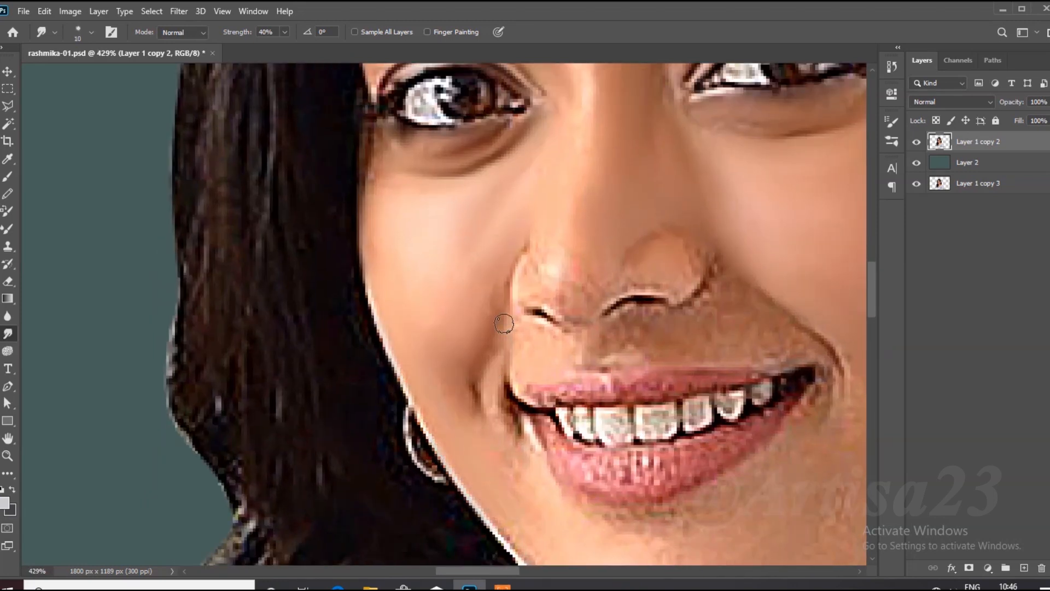
- Smudge the nose tip, nostril wings and the skin beside the nose smooth with a 10 px brush
key(bracketleft)
scroll(503, 323, down, 2)
scroll(628, 288, up, 3)
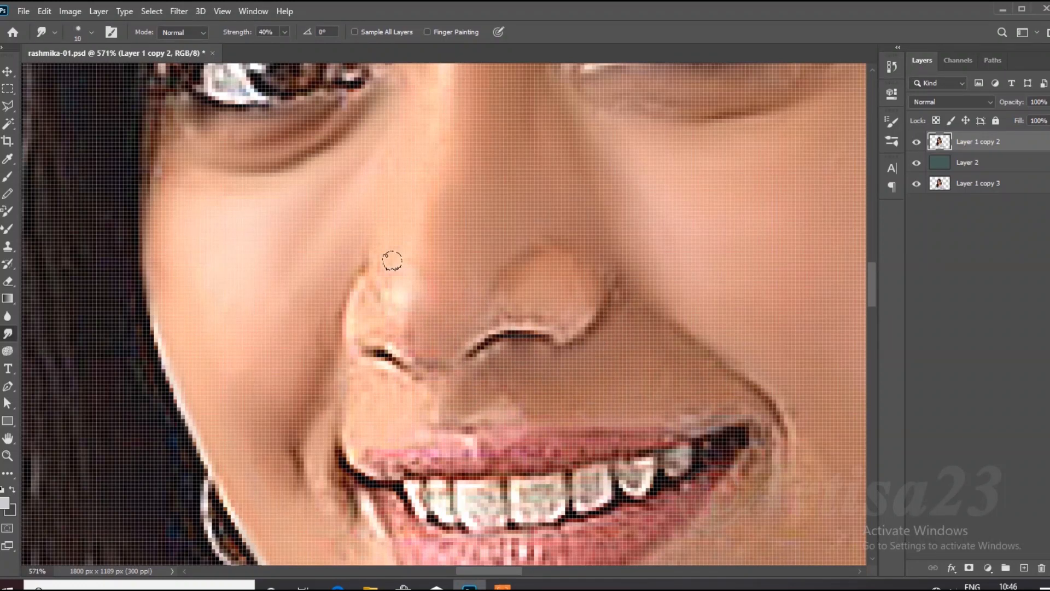
scroll(488, 287, down, 5)
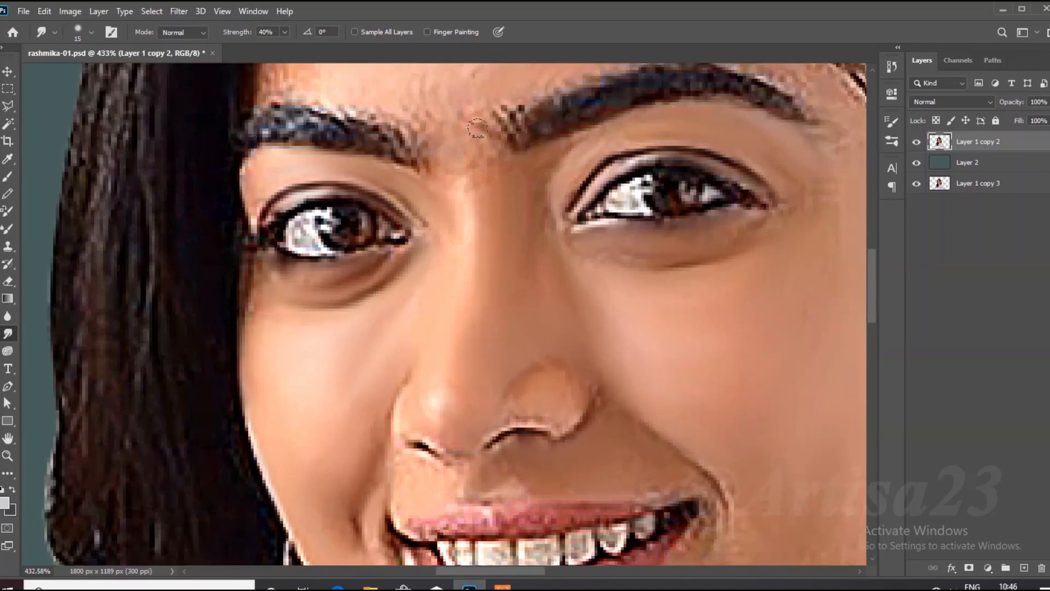
- Smudge the forehead skin smooth from the eyebrows up to the hairline with a 30 px brush
scroll(462, 181, up, 2)
key(bracketright)
key(bracketright)
key(bracketright)
key(bracketright)
key(bracketleft)
mouse_move(366, 163)
mouse_down()
mouse_move(347, 198)
mouse_move(412, 215)
mouse_up()
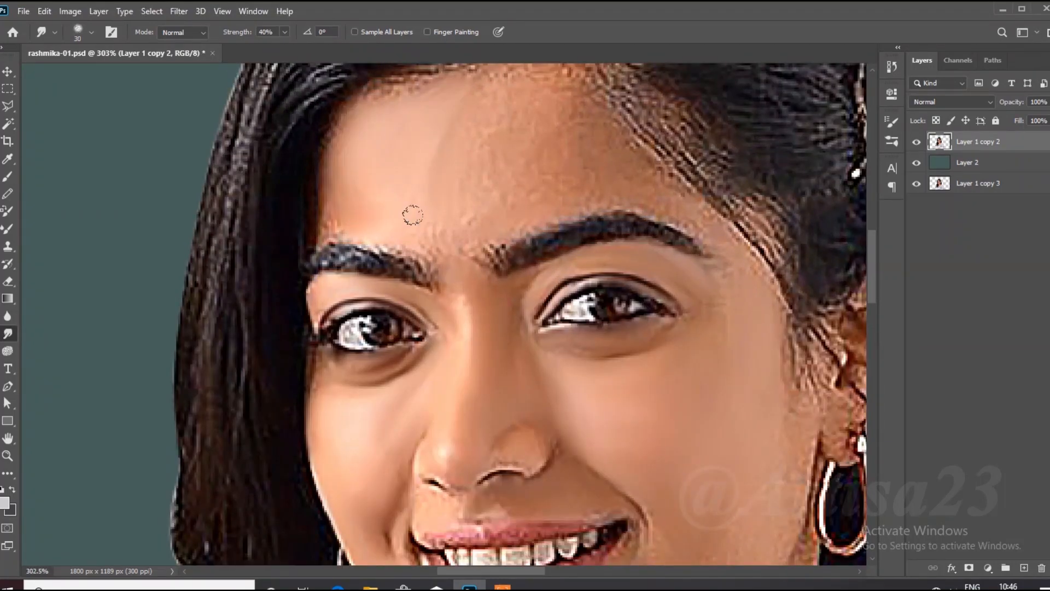
scroll(416, 164, down, 1)
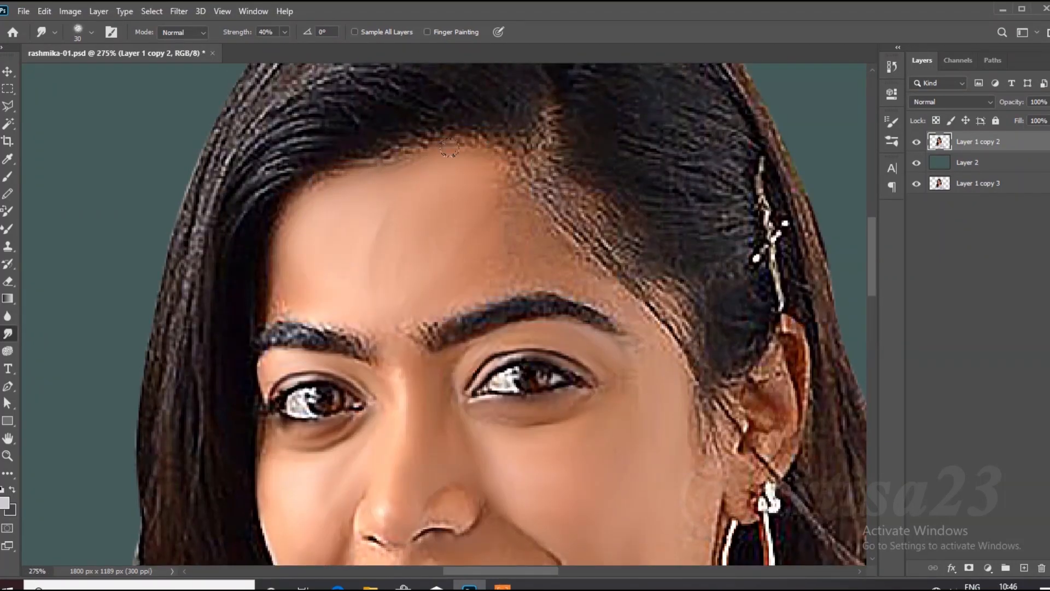
scroll(344, 253, up, 1)
scroll(568, 259, up, 1)
key(bracketleft)
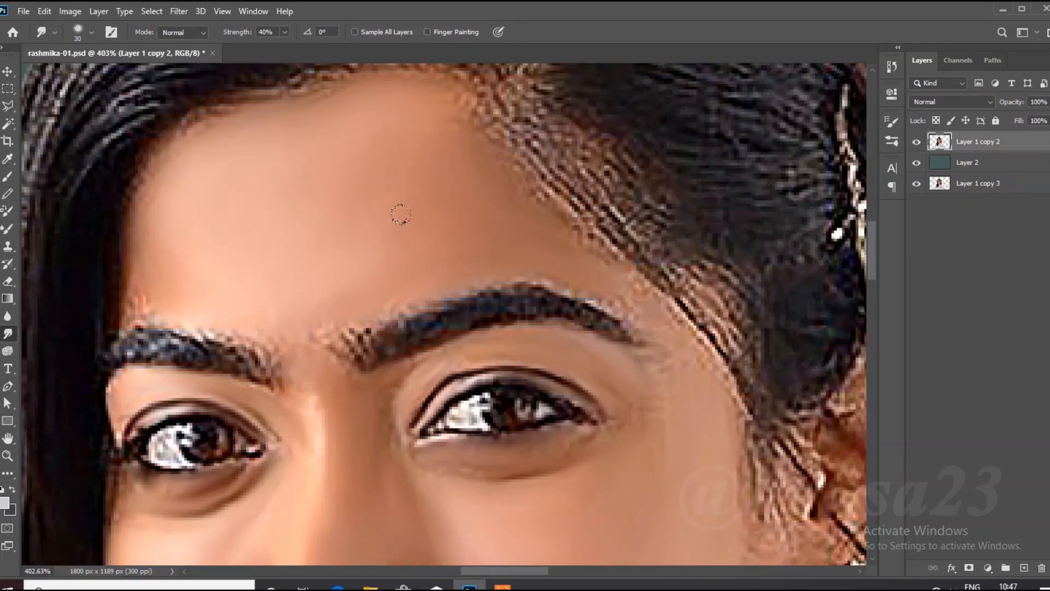
- Smudge the skin along the edges of the right eyebrow with a 10 px brush
scroll(432, 174, down, 5)
scroll(675, 304, up, 4)
key(bracketleft)
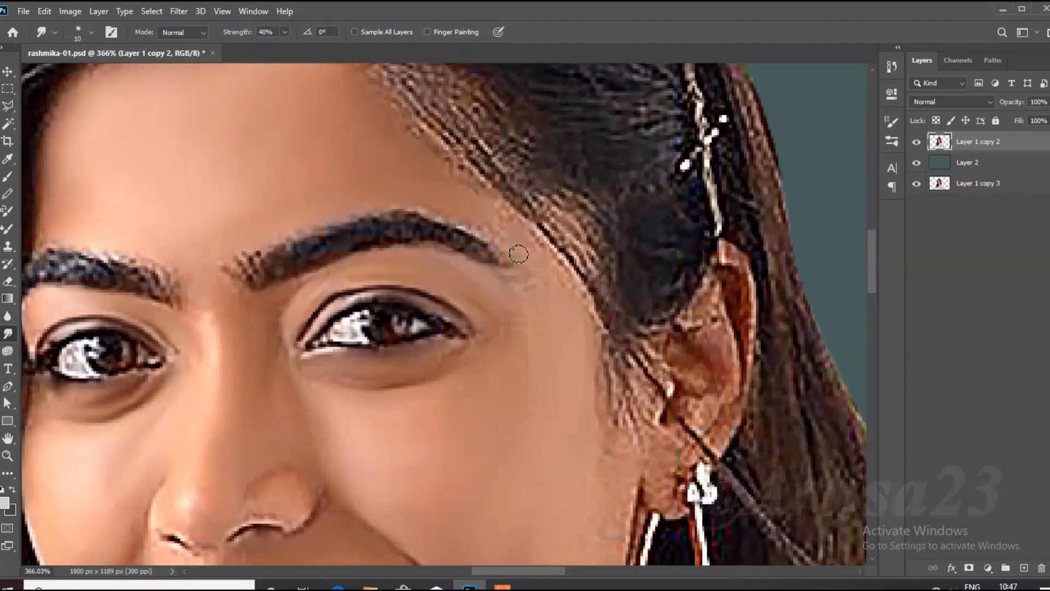
- Smudge the nostril outlines and the skin between the nose and upper lip smooth with a small brush
scroll(551, 294, down, 5)
scroll(376, 433, up, 7)
key(bracketleft)
key(bracketleft)
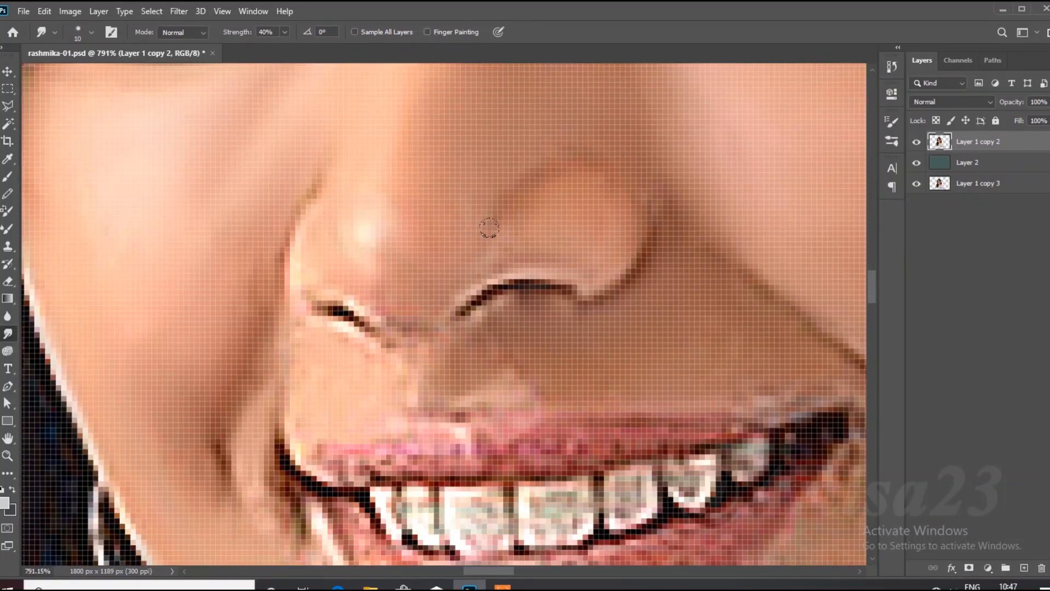
scroll(490, 228, down, 3)
scroll(514, 282, up, 2)
scroll(558, 284, down, 2)
scroll(550, 332, up, 2)
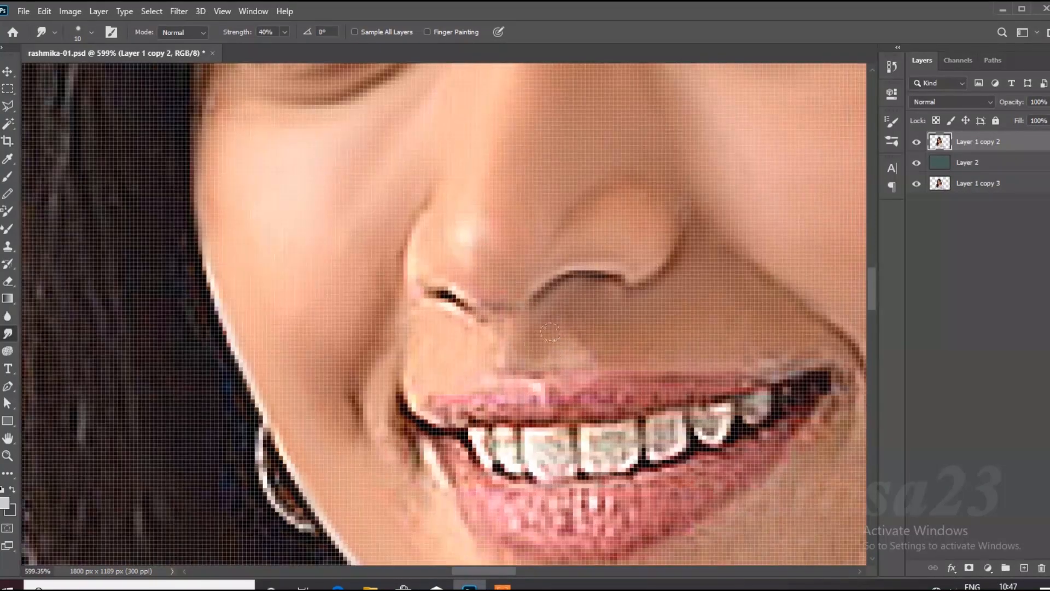
scroll(465, 325, up, 2)
scroll(457, 350, down, 2)
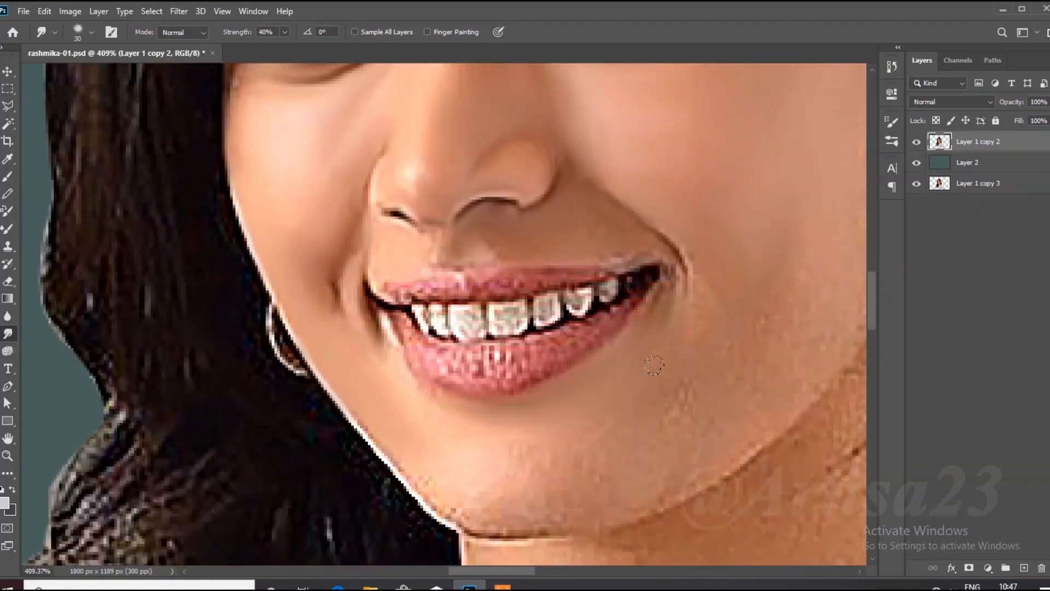
- Smudge the chin, lower jaw and right cheek smooth with a 35 px brush
key(])
drag(448, 493, 504, 501)
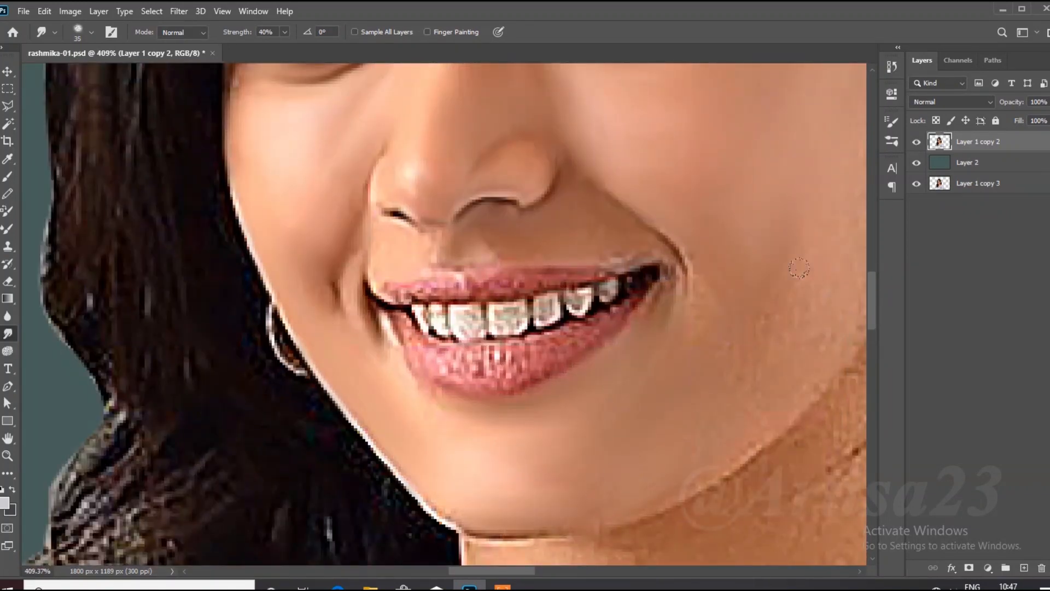
scroll(644, 365, down, 3)
- Blend the skin around the right mouth corner with a 10 px smudge brush and save the document
scroll(402, 312, up, 4)
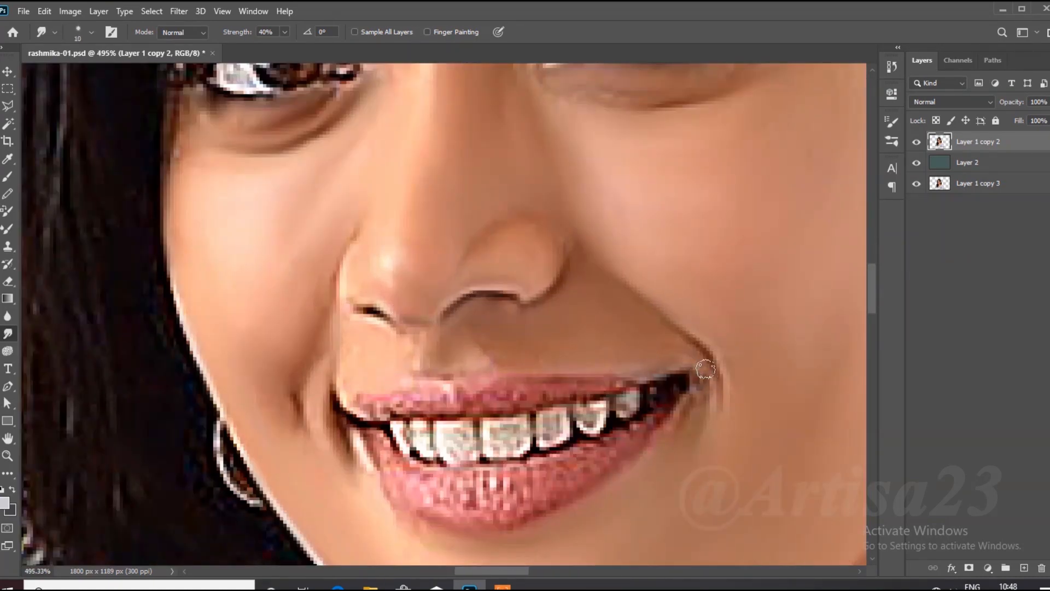
scroll(436, 334, up, 1)
scroll(436, 329, down, 8)
key(ctrl+s)
- Smudge the upper neck below the jawline smooth, blending away the stray hair strands
scroll(474, 407, up, 4)
key(])
key(])
key(])
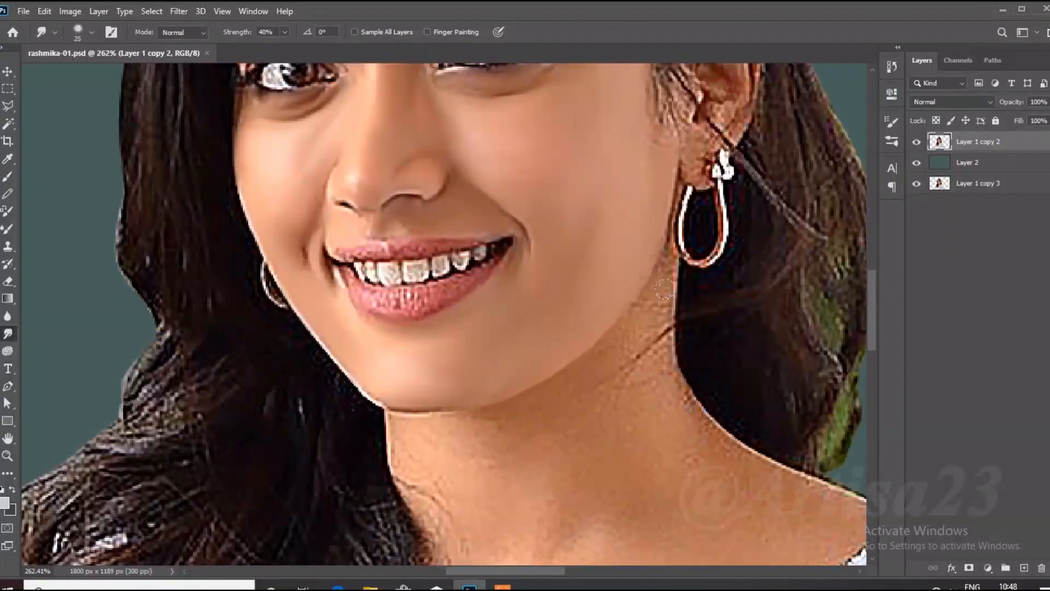
drag(411, 475, 514, 449)
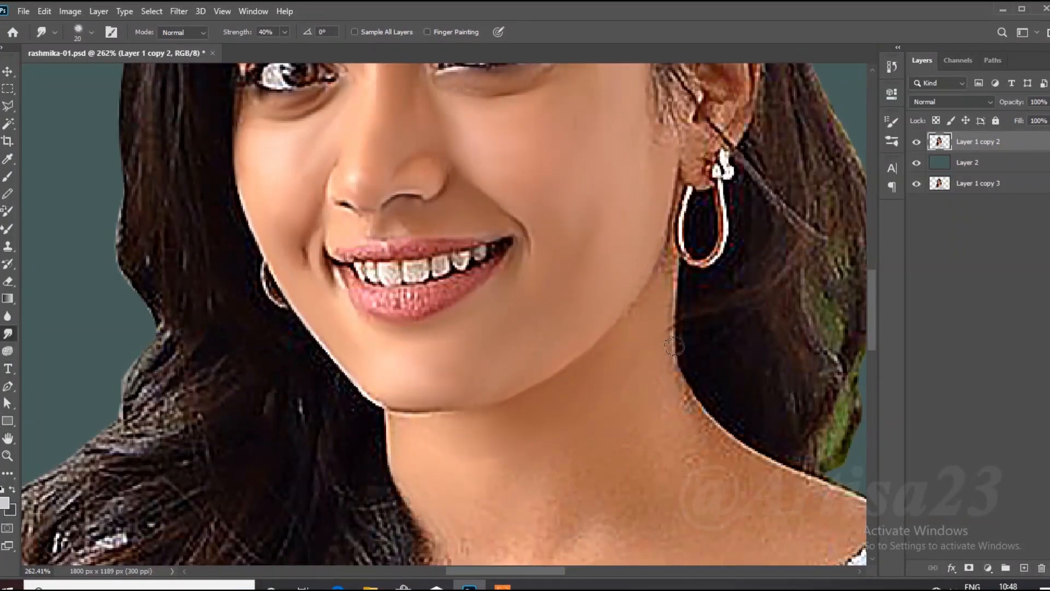
scroll(610, 346, down, 4)
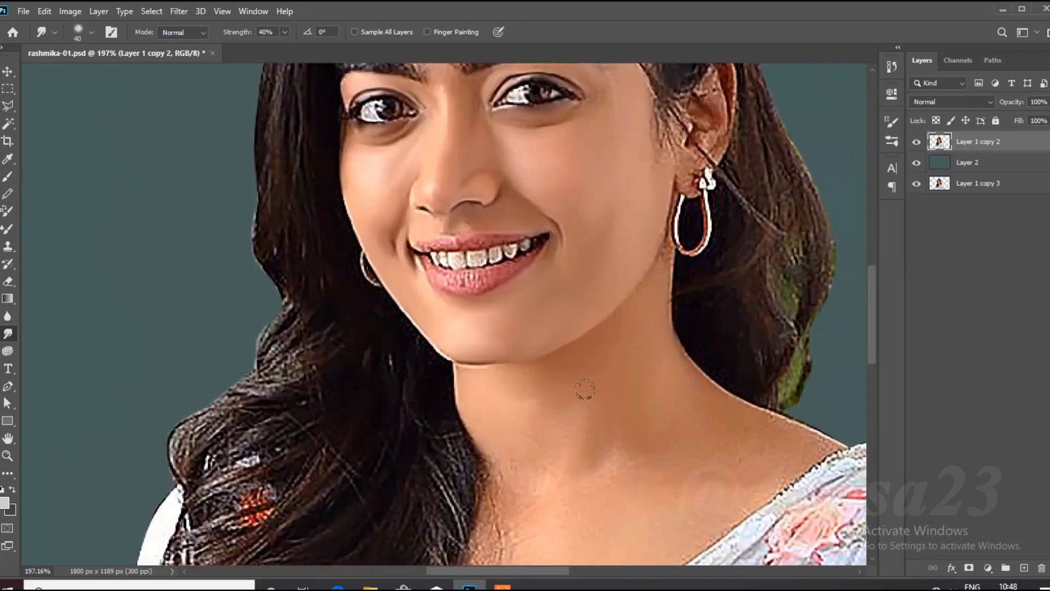
- Smudge the lower neck and collarbone skin smooth with a 50 px brush, and save the document
scroll(517, 451, up, 2)
key(])
key(])
key(])
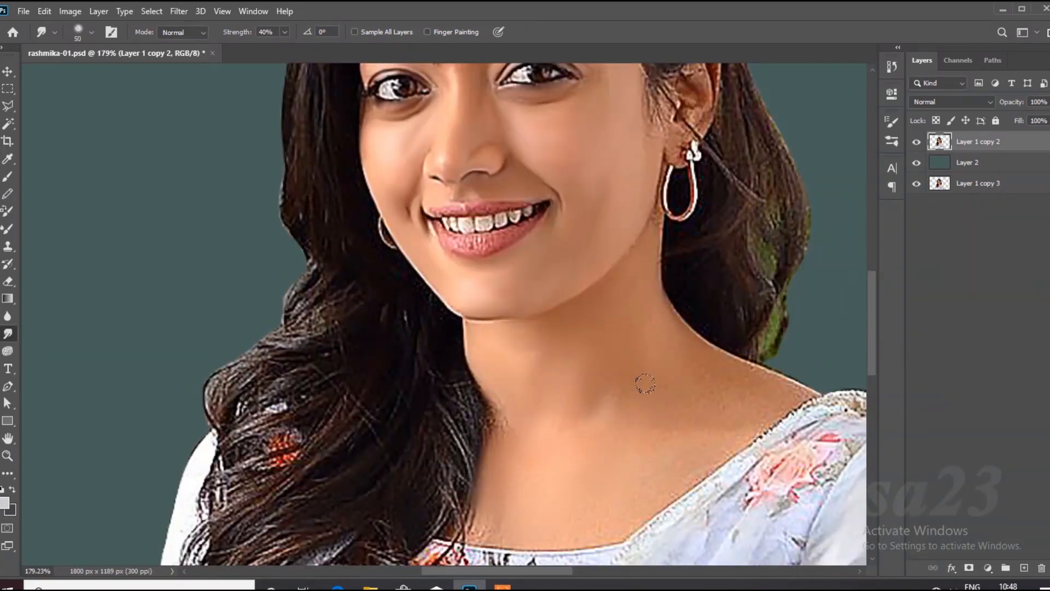
scroll(525, 523, down, 8)
key(ctrl+s)
- Smudge the edge of the right cheek in front of the ear with a 20 px brush
scroll(609, 415, up, 19)
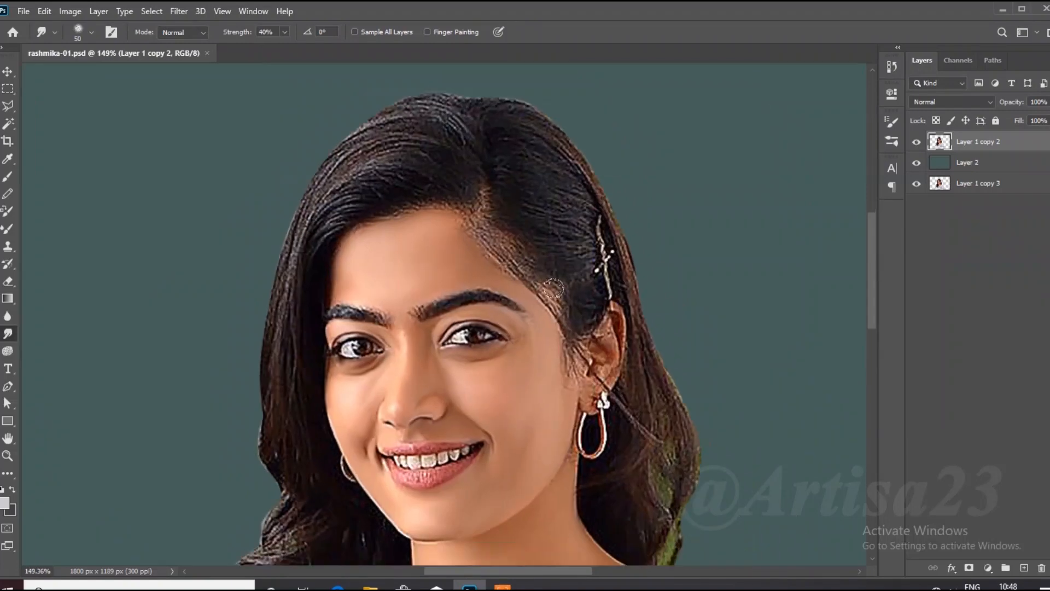
key([)
key([)
key([)
key([)
key([)
mouse_move(545, 336)
mouse_down()
mouse_move(505, 271)
mouse_move(492, 363)
mouse_up()
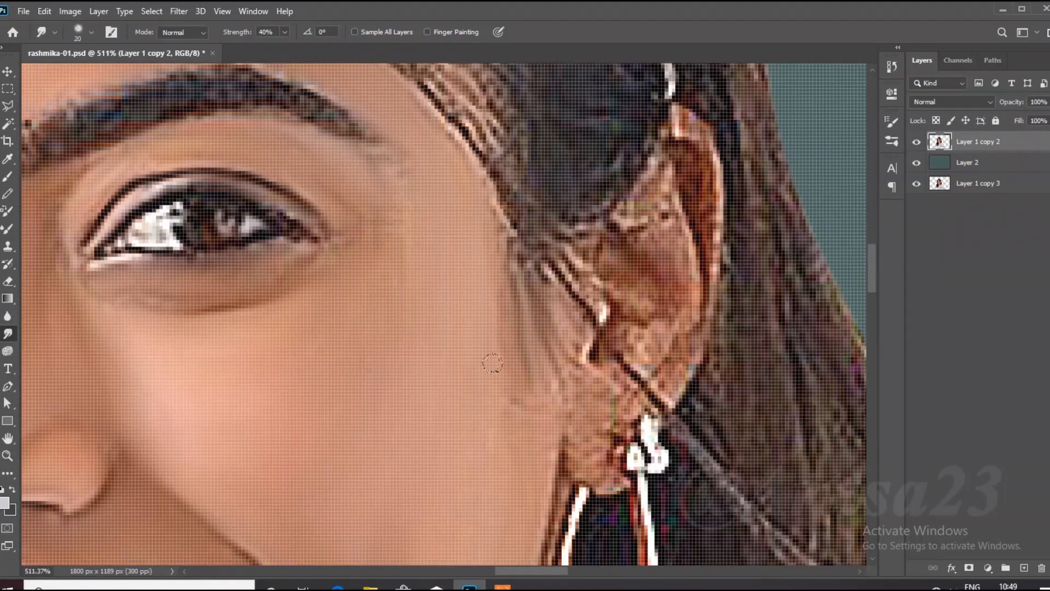
- Smudge the inside, rim and lobe of the ear smooth, including the fine strands in front of it
key([)
key([)
mouse_move(630, 298)
mouse_down()
mouse_move(664, 208)
mouse_move(629, 193)
mouse_move(674, 161)
mouse_move(674, 243)
mouse_move(691, 181)
mouse_move(703, 229)
mouse_move(695, 291)
mouse_up()
mouse_move(632, 321)
mouse_down()
mouse_move(596, 306)
mouse_move(542, 254)
mouse_up()
drag(616, 355, 661, 408)
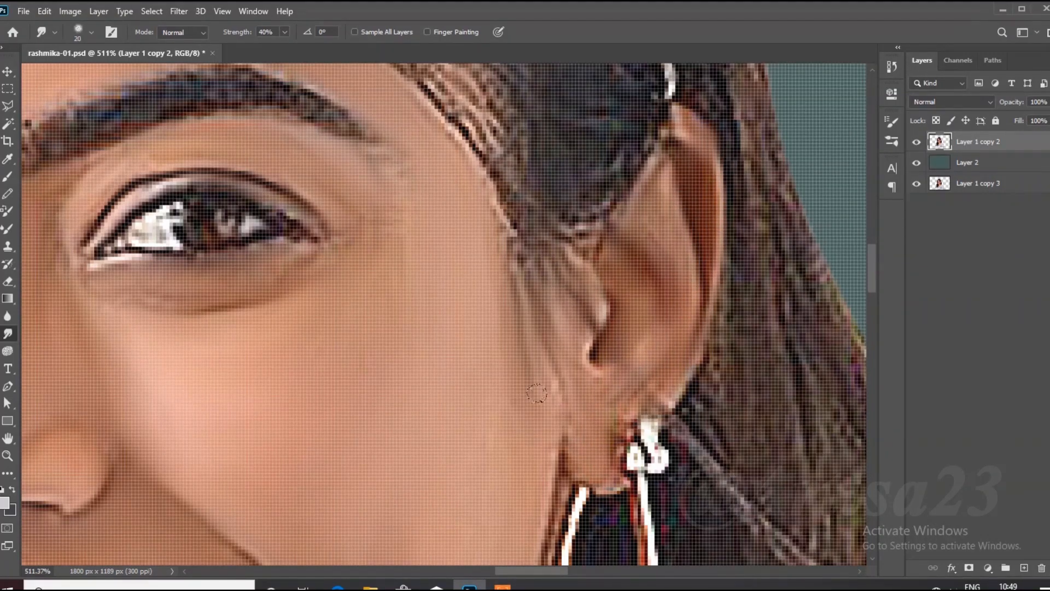
drag(557, 391, 555, 351)
- Smudge the right temple hairline into soft strands, stroking from the parting down toward the ear
scroll(509, 349, down, 3)
drag(493, 382, 558, 530)
drag(375, 176, 473, 277)
drag(427, 191, 579, 365)
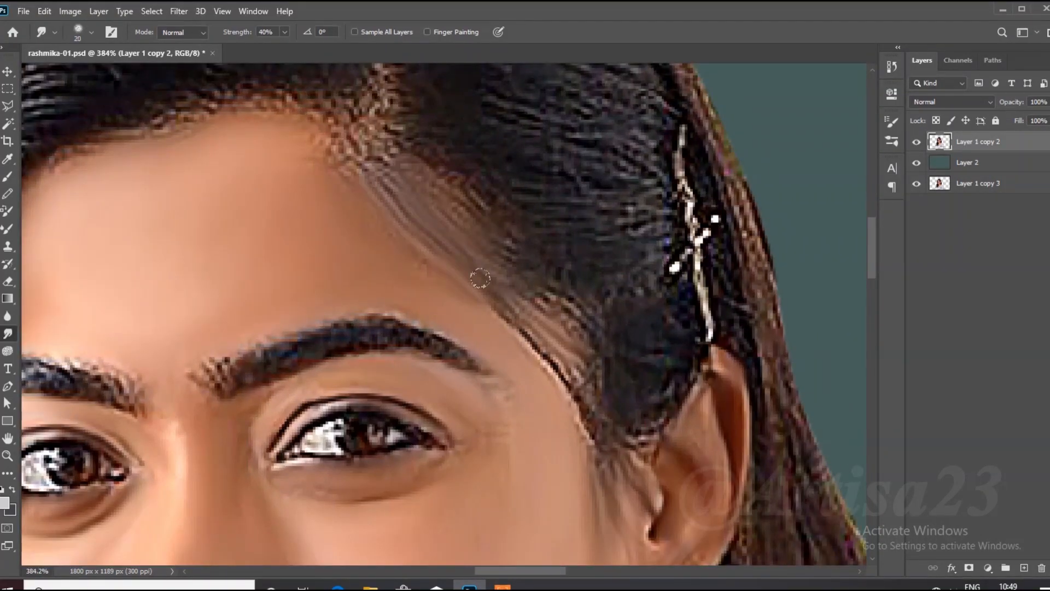
drag(497, 312, 582, 400)
drag(533, 298, 609, 372)
drag(527, 336, 595, 462)
drag(645, 413, 624, 456)
scroll(608, 423, down, 1)
drag(607, 421, 691, 538)
mouse_move(525, 279)
mouse_down()
mouse_move(556, 280)
mouse_move(541, 311)
mouse_up()
scroll(556, 280, up, 1)
- Smudge the hair on top of the head left of the parting into smooth flowing strands with a larger brush
scroll(580, 260, down, 8)
scroll(528, 211, up, 4)
key(bracketright)
key(bracketright)
key(bracketright)
drag(462, 175, 490, 199)
drag(396, 180, 451, 198)
drag(402, 150, 530, 178)
drag(483, 105, 552, 161)
drag(490, 82, 561, 158)
drag(356, 205, 440, 232)
- Smudge the front hair above the forehead and the outer crown hair down the left side of the head
key(bracketleft)
drag(290, 268, 382, 238)
drag(279, 306, 369, 258)
mouse_move(348, 164)
mouse_down()
mouse_move(410, 148)
mouse_move(443, 104)
mouse_up()
drag(411, 93, 520, 82)
drag(397, 116, 306, 167)
drag(396, 159, 273, 227)
drag(322, 178, 236, 271)
mouse_move(323, 224)
mouse_down()
mouse_move(232, 298)
mouse_move(202, 377)
mouse_up()
- Smudge the hair between the parting and the hair clip into smooth strands with a 25 px brush
key(bracketleft)
drag(643, 252, 716, 270)
drag(651, 299, 746, 296)
drag(677, 325, 746, 347)
drag(672, 369, 716, 407)
drag(634, 330, 669, 349)
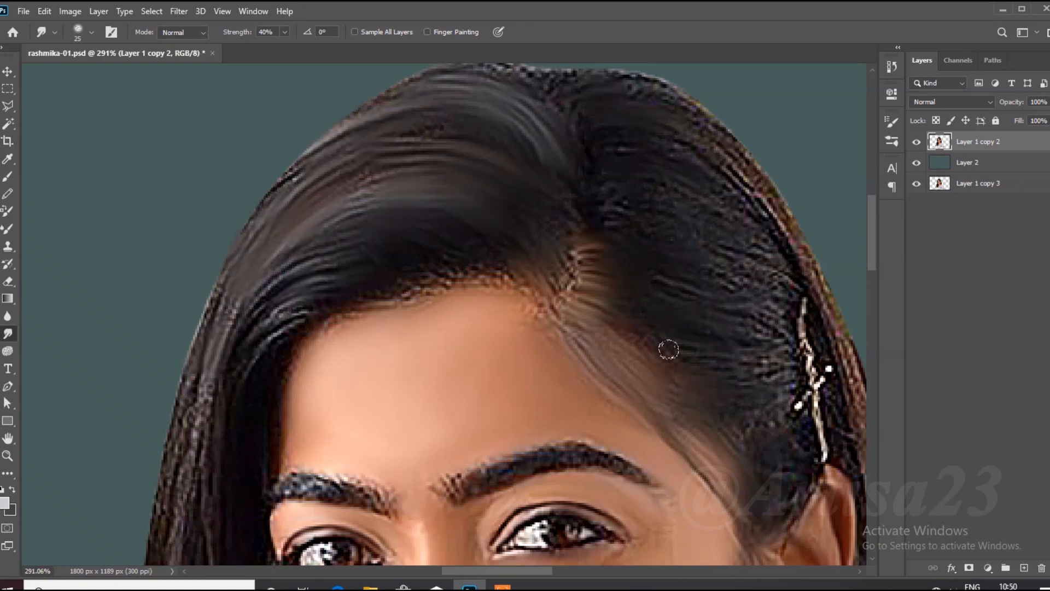
drag(735, 277, 780, 282)
drag(720, 218, 765, 252)
drag(716, 159, 774, 238)
- Smudge the hair falling along the right side of the head downward with a larger brush
scroll(438, 138, down, 1)
scroll(438, 138, down, 3)
key(bracketright)
key(bracketright)
drag(703, 222, 726, 356)
mouse_move(731, 386)
mouse_down()
mouse_move(707, 345)
mouse_move(733, 432)
mouse_up()
- Set the smudge strength to 46% and smooth the upper hair along the left side of the face
scroll(596, 331, down, 5)
scroll(437, 293, up, 2)
click(285, 33)
drag(283, 47, 288, 47)
scroll(520, 131, down, 4)
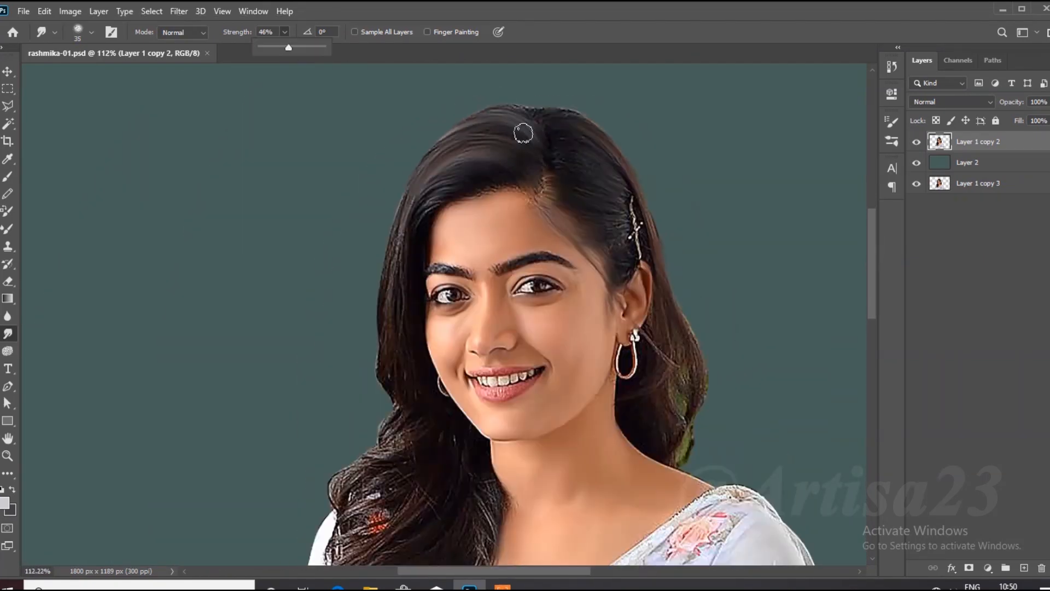
scroll(416, 260, up, 6)
click(423, 180)
drag(432, 134, 389, 274)
drag(377, 240, 358, 410)
- Smudge the hair beside the left cheek and jaw downward into long strands with a bigger brush
scroll(347, 377, down, 2)
key(bracketright)
key(bracketright)
key(bracketright)
mouse_move(384, 282)
mouse_down()
mouse_move(384, 382)
mouse_move(359, 399)
mouse_up()
mouse_move(394, 388)
mouse_down()
mouse_move(328, 443)
mouse_move(277, 506)
mouse_move(287, 511)
mouse_up()
- Smudge the wavy hair over the left shoulder into soft flowing locks with an enlarged brush
scroll(404, 348, down, 5)
key(bracketright)
key(bracketright)
drag(391, 432, 329, 464)
mouse_move(393, 466)
mouse_down()
mouse_move(328, 506)
mouse_move(321, 537)
mouse_up()
mouse_move(471, 449)
mouse_down()
mouse_move(437, 520)
mouse_move(318, 557)
mouse_up()
scroll(423, 381, down, 1)
drag(327, 519, 275, 558)
drag(347, 443, 302, 517)
- Smudge the outer edge of the left hair waves above the shoulder with a 70 px brush
scroll(350, 408, down, 5)
scroll(349, 408, up, 8)
key(bracketleft)
key(bracketleft)
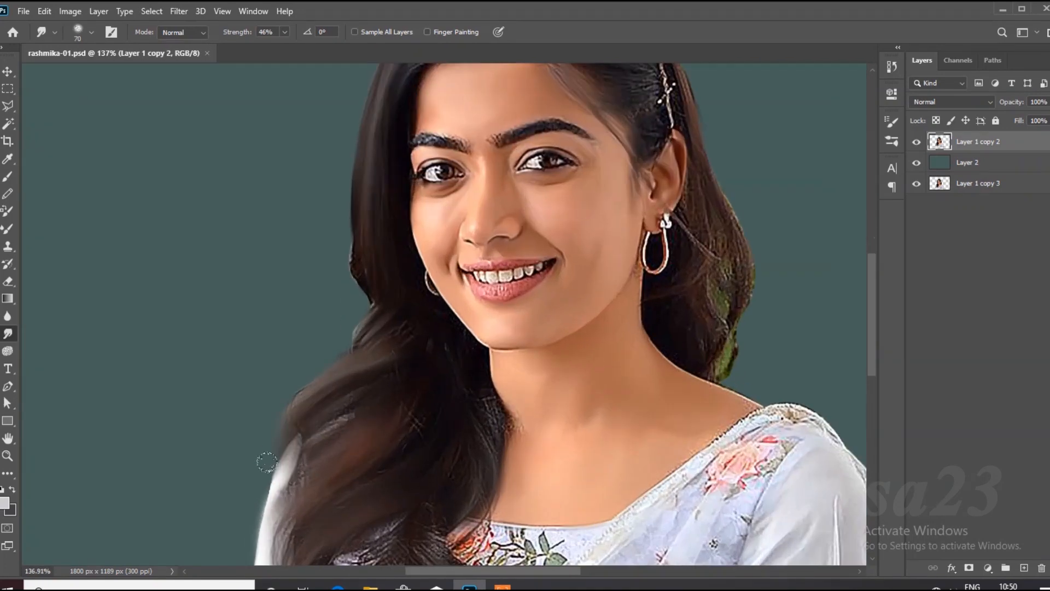
drag(350, 306, 334, 364)
drag(361, 364, 333, 397)
scroll(478, 246, up, 3)
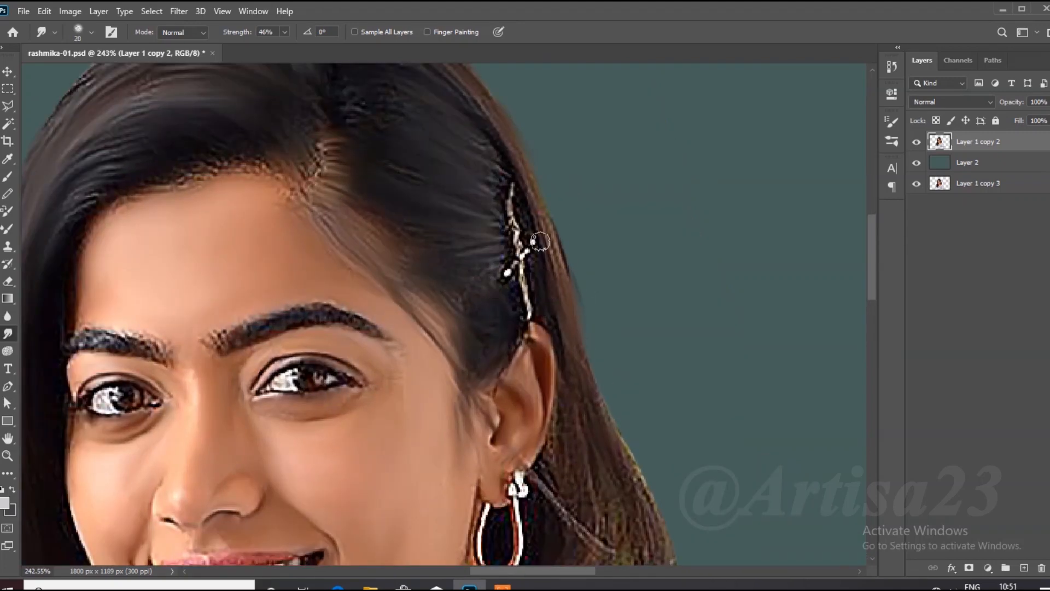
- Smudge the dark hair on the crown and above the forehead along its strands with a slightly larger brush
key(bracketright)
scroll(553, 391, down, 6)
scroll(471, 187, up, 5)
drag(407, 147, 498, 177)
drag(361, 302, 202, 333)
scroll(355, 121, down, 2)
scroll(400, 329, up, 3)
- Set the smudge strength to 33% and blend the hair at the parting above the forehead with a 30 px brush
key(bracketright)
click(284, 32)
drag(285, 47, 276, 47)
scroll(432, 348, up, 2)
drag(357, 265, 390, 234)
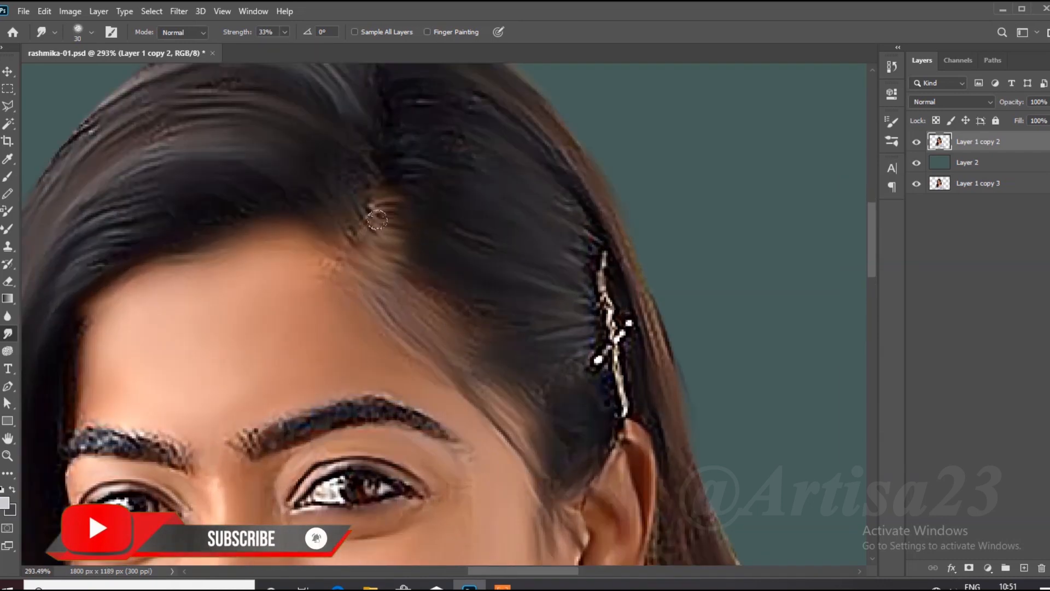
- Set the smudge strength to 53% and smudge the hair behind the right ear down toward the shoulder
scroll(478, 361, down, 4)
scroll(525, 404, up, 4)
click(285, 32)
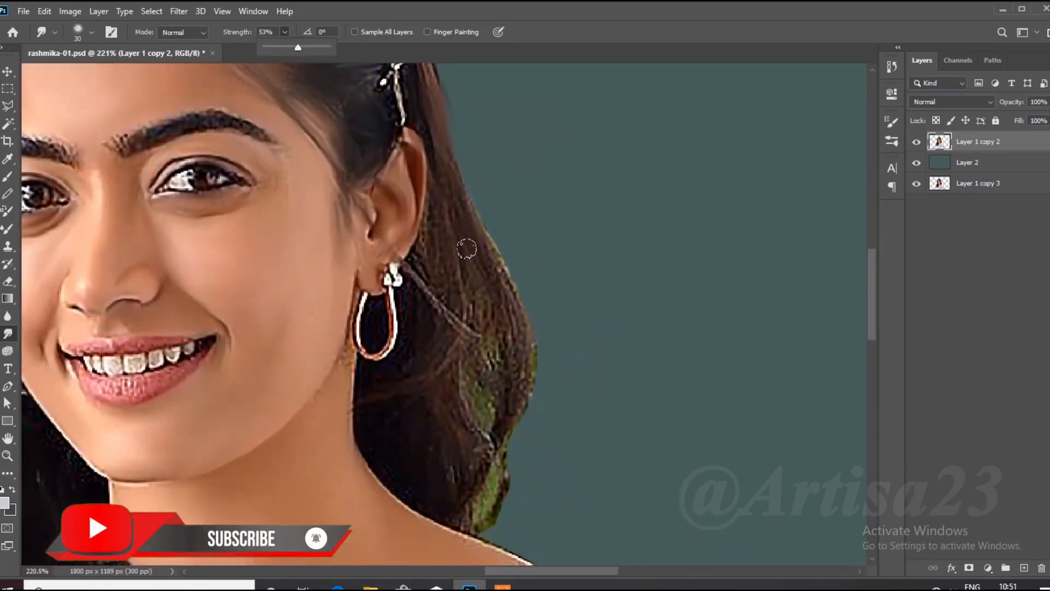
drag(437, 279, 457, 303)
mouse_move(479, 224)
mouse_down()
mouse_move(517, 350)
mouse_move(493, 504)
mouse_up()
- Smooth the jaw edge with a 20 px brush and the outline of the right hoop earring with a 10 px brush
key(bracketleft)
key(bracketleft)
drag(347, 360, 354, 346)
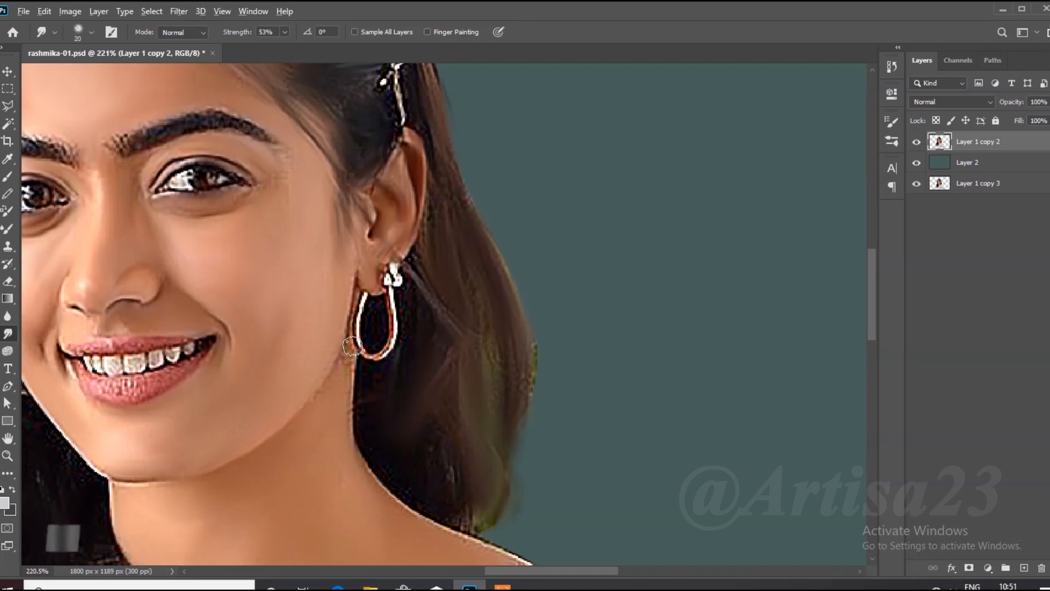
scroll(354, 346, up, 3)
key(bracketleft)
drag(381, 242, 423, 363)
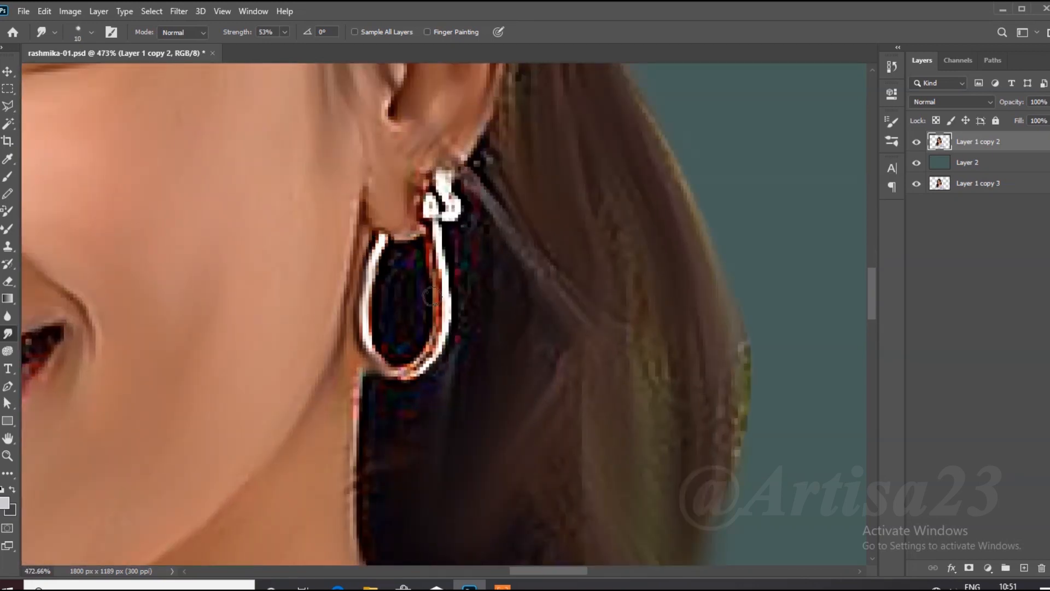
- Smudge the hair strands beside the right earring and along the outer hair edge with a 25 px brush
drag(497, 158, 527, 271)
drag(738, 448, 711, 329)
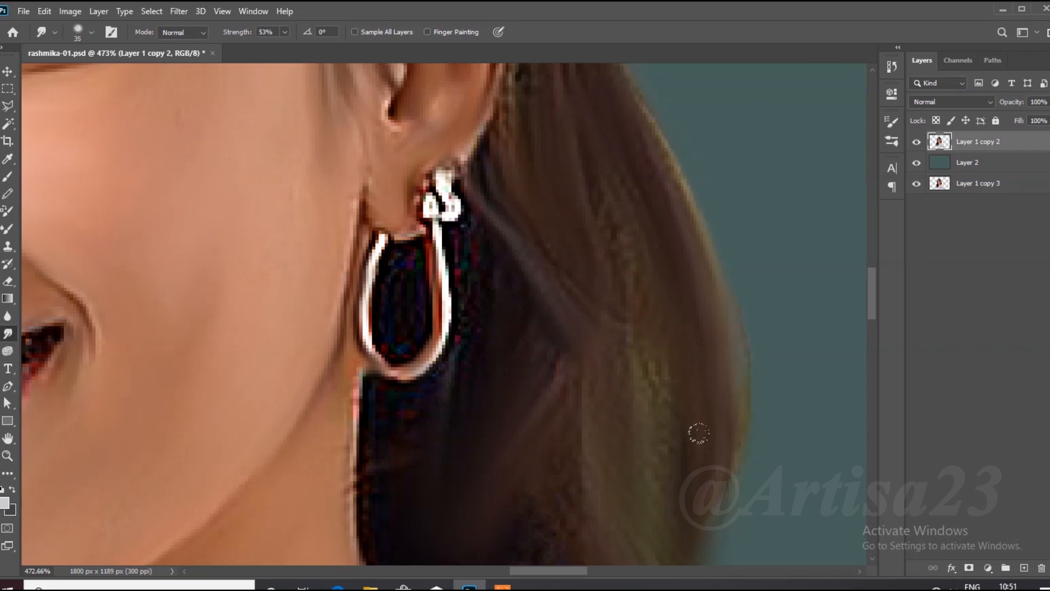
scroll(643, 236, down, 5)
drag(640, 326, 609, 383)
drag(570, 478, 516, 384)
- Set the smudge strength to 30% and soften the skin edge of the right shoulder below the hair with a 25 px brush
key(bracketright)
key(bracketright)
key(bracketright)
key(bracketright)
scroll(496, 270, down, 5)
click(286, 33)
drag(285, 47, 270, 47)
drag(591, 416, 492, 303)
scroll(493, 304, up, 1)
scroll(487, 304, up, 1)
key(bracketleft)
key(bracketleft)
key(bracketleft)
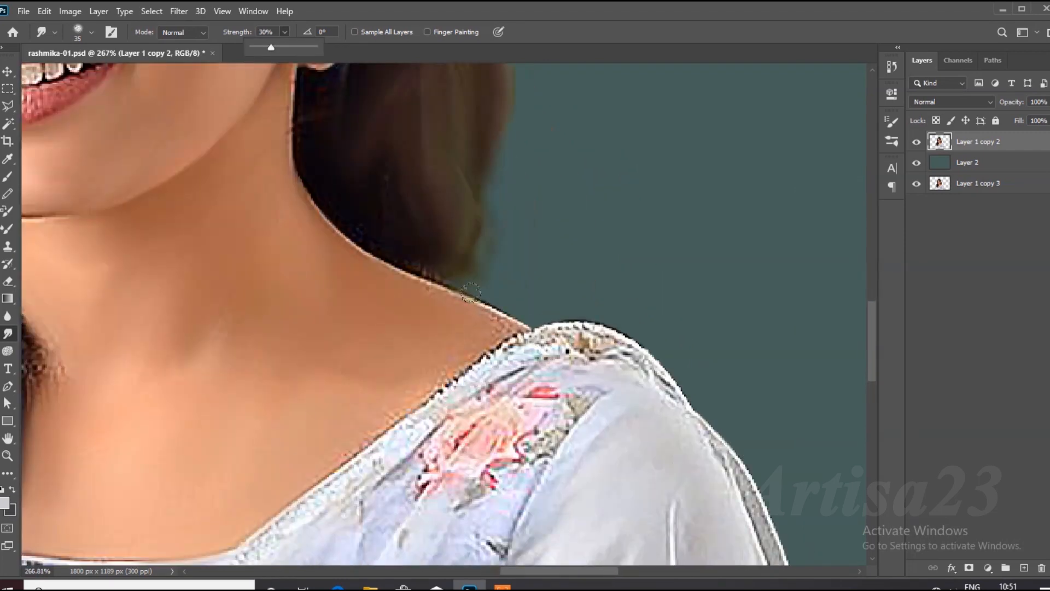
drag(492, 350, 496, 292)
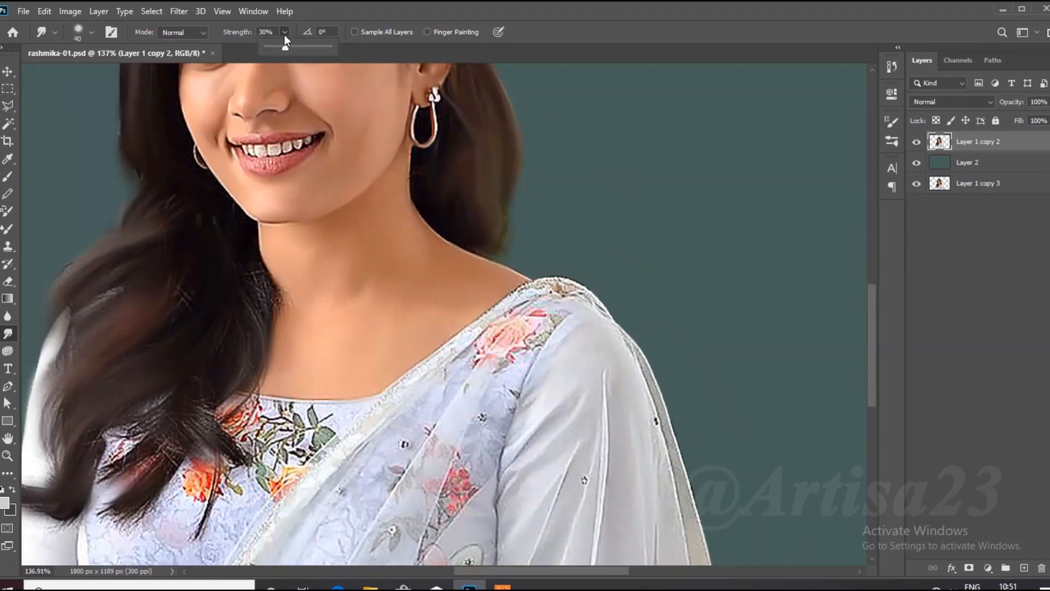
- Set the smudge strength to 63% and smear the lower front of the dress down into the background
scroll(611, 208, down, 4)
drag(508, 379, 459, 418)
drag(461, 383, 446, 451)
drag(421, 405, 383, 440)
drag(381, 392, 378, 421)
- Smudge the floral fabric along the dress neckline with a reduced brush
key(bracketleft)
key(bracketleft)
key(bracketleft)
key(bracketleft)
key(bracketleft)
key(bracketleft)
mouse_move(448, 339)
mouse_down()
mouse_move(402, 355)
mouse_move(461, 319)
mouse_up()
scroll(498, 320, up, 4)
drag(434, 358, 411, 371)
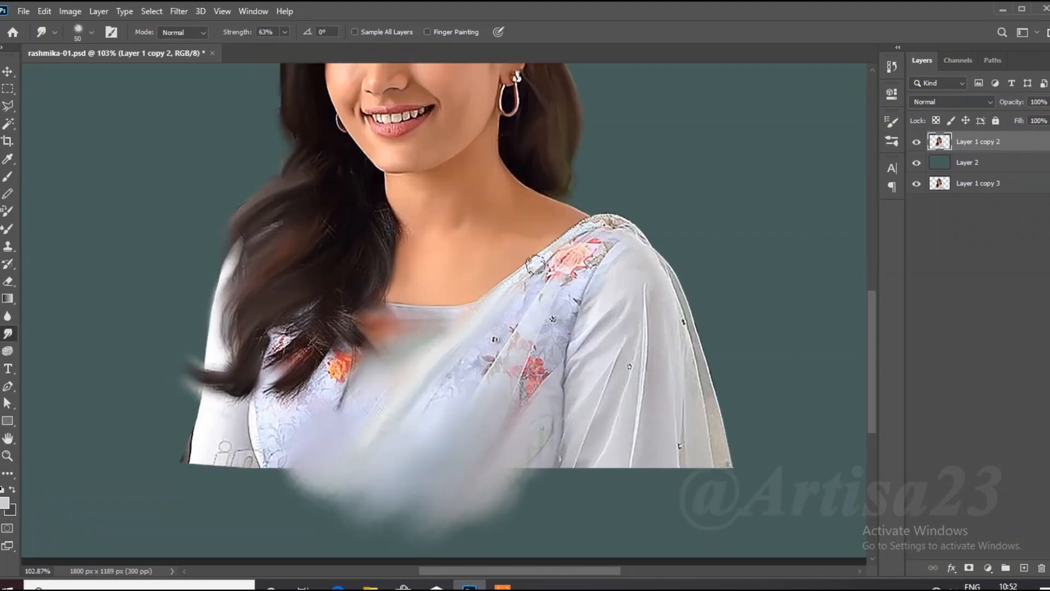
- Smudge the floral pattern on the sash and the dress front into soft diagonal streaks with a 60 px brush
key(bracketright)
key(bracketright)
mouse_move(601, 235)
mouse_down()
mouse_move(518, 316)
mouse_move(564, 315)
mouse_up()
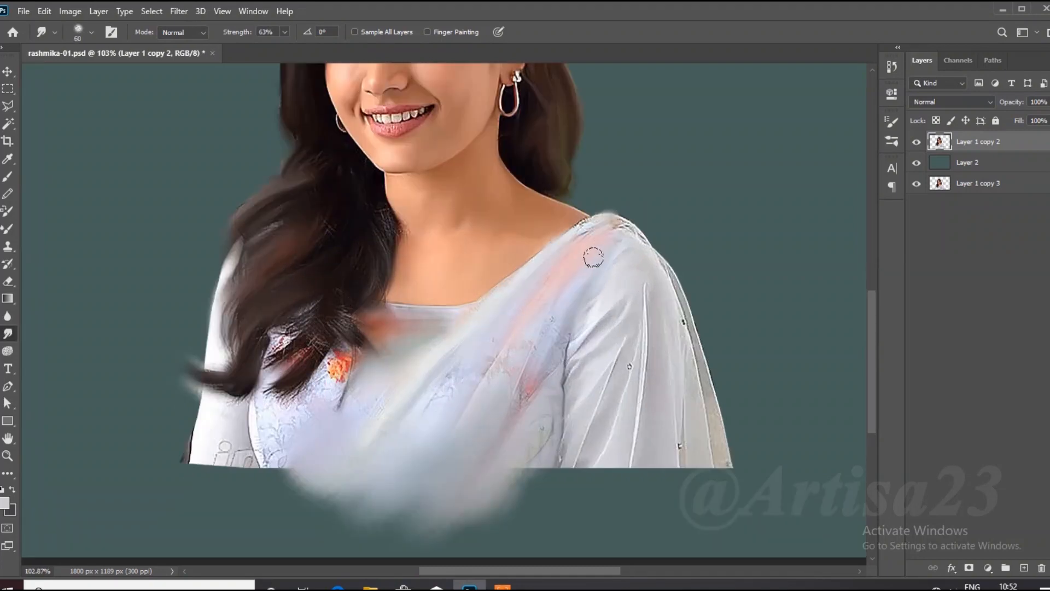
drag(442, 389, 422, 408)
mouse_move(376, 354)
mouse_down()
mouse_move(334, 404)
mouse_move(295, 418)
mouse_up()
drag(319, 345, 263, 429)
drag(302, 306, 254, 391)
drag(262, 386, 268, 471)
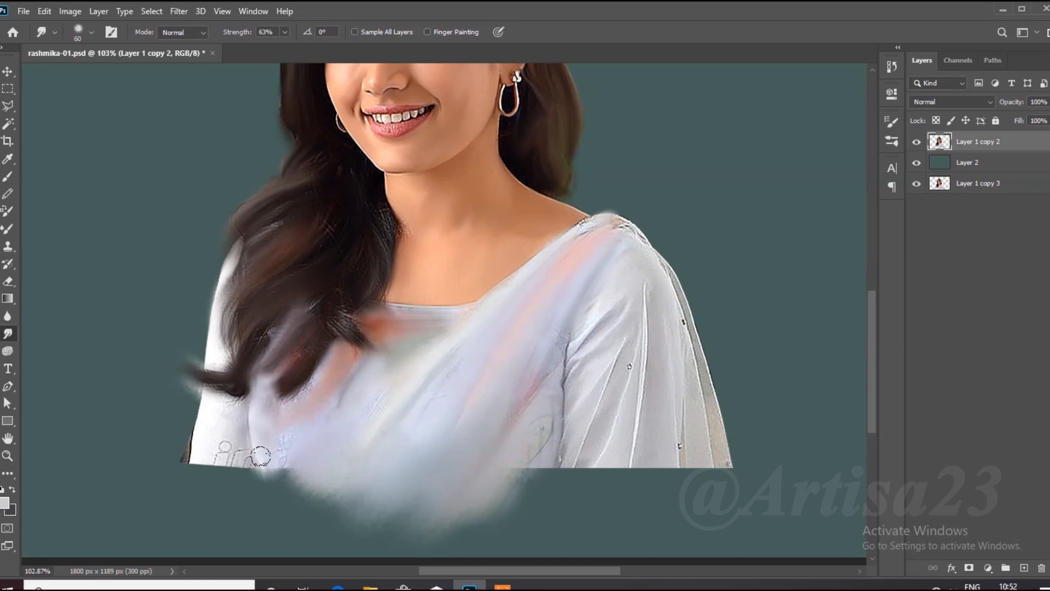
- Smear the bottom edge of the left sleeve and the dress front into the background with a larger brush
key(bracketright)
key(bracketright)
drag(235, 435, 221, 495)
drag(191, 459, 215, 422)
drag(273, 459, 299, 506)
drag(511, 457, 541, 501)
drag(533, 383, 541, 465)
- Smooth the right shoulder border, outer sleeve edge and sleeve folds with a smaller brush
key(bracketleft)
key(bracketleft)
key(bracketleft)
key(bracketleft)
key(bracketleft)
key(bracketleft)
scroll(605, 326, up, 7)
mouse_move(552, 353)
mouse_down()
mouse_move(618, 276)
mouse_move(525, 435)
mouse_up()
drag(551, 131, 601, 115)
mouse_move(627, 123)
mouse_down()
mouse_move(693, 173)
mouse_move(765, 306)
mouse_up()
drag(758, 268, 804, 426)
drag(684, 252, 732, 424)
- Smear the lower edge of the right sleeve down into the background with a 70 px brush
scroll(584, 199, down, 8)
key(bracketright)
key(bracketright)
key(bracketright)
key(bracketright)
key(bracketright)
scroll(642, 377, up, 4)
drag(678, 358, 675, 440)
drag(638, 350, 616, 432)
drag(612, 366, 609, 438)
drag(594, 296, 571, 411)
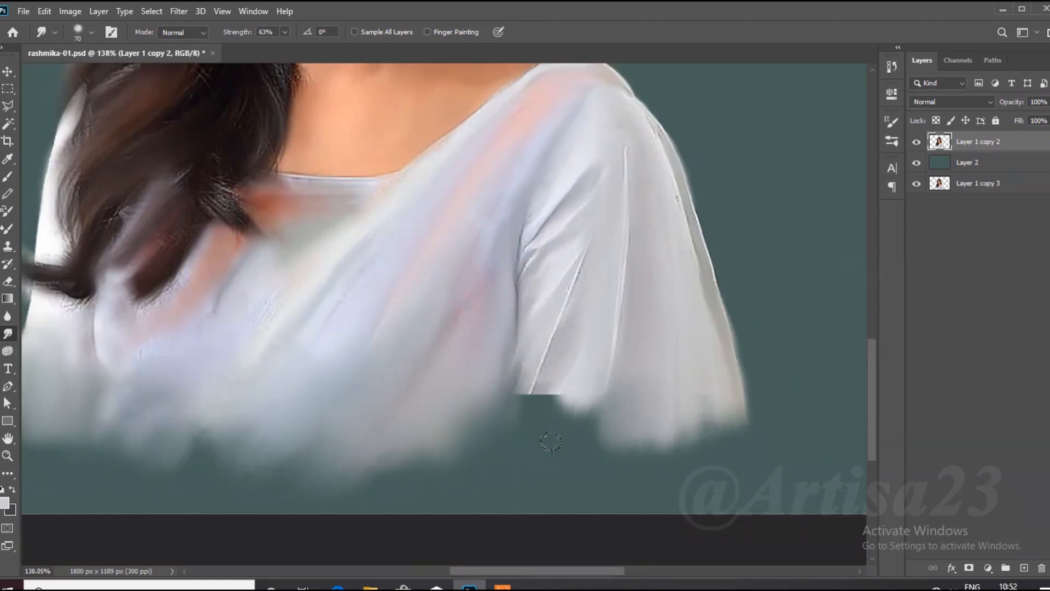
drag(568, 372, 558, 476)
drag(533, 339, 525, 437)
- Smooth the fabric folds around the right armpit and upper sleeve with a 60 px brush
scroll(574, 222, up, 3)
key(bracketleft)
drag(509, 261, 564, 190)
drag(519, 225, 588, 151)
drag(498, 307, 505, 159)
drag(552, 112, 518, 166)
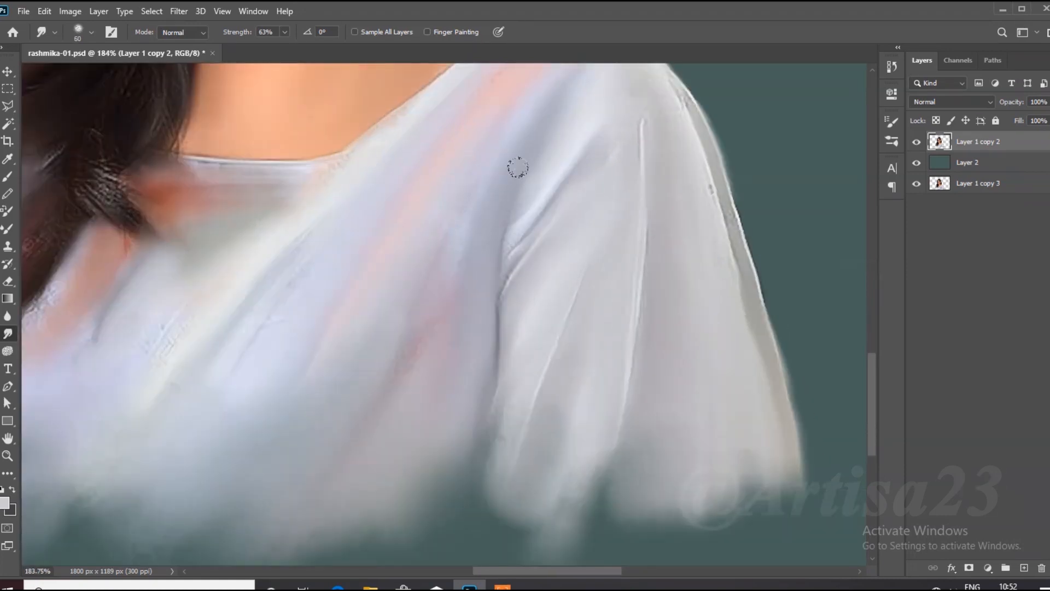
- Blend the whole bottom edge of the dress into a soft misty fade with a 125 px brush
scroll(504, 279, down, 9)
drag(488, 342, 473, 402)
drag(618, 246, 629, 383)
key(bracketright)
key(bracketright)
key(bracketright)
key(bracketright)
key(bracketright)
drag(607, 345, 673, 350)
drag(629, 306, 678, 372)
drag(580, 334, 609, 376)
drag(503, 360, 481, 416)
mouse_move(400, 367)
mouse_down()
mouse_move(382, 379)
mouse_move(169, 332)
mouse_up()
- Smudge the eye whites and eyelid details of both eyes with a 7 px brush
scroll(520, 363, down, 3)
scroll(425, 277, up, 7)
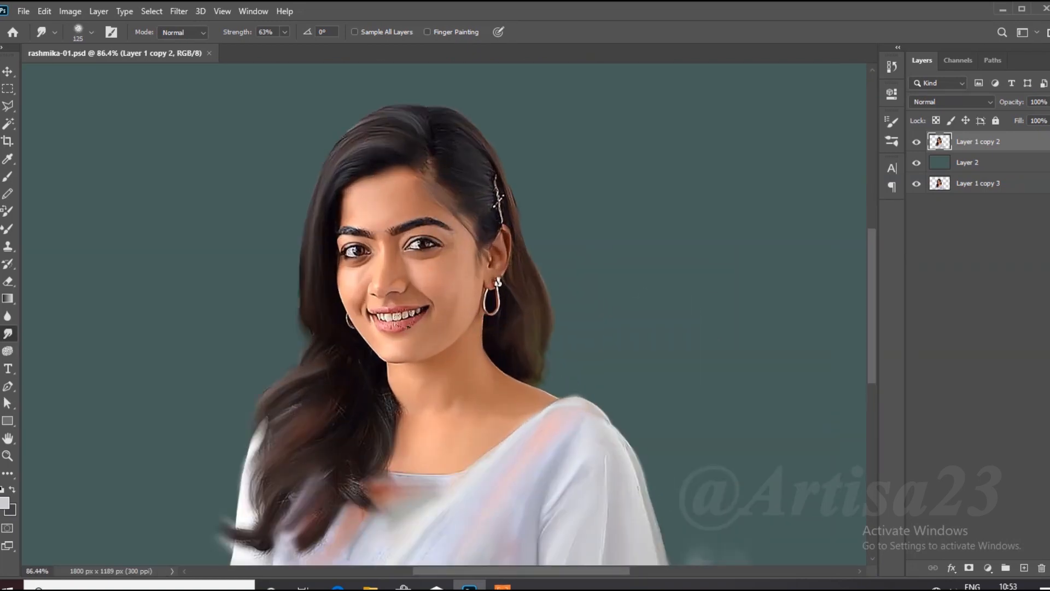
scroll(415, 210, up, 10)
key(bracketleft)
key(bracketleft)
key(bracketleft)
key(bracketleft)
key(bracketleft)
key(bracketleft)
key(bracketleft)
key(bracketleft)
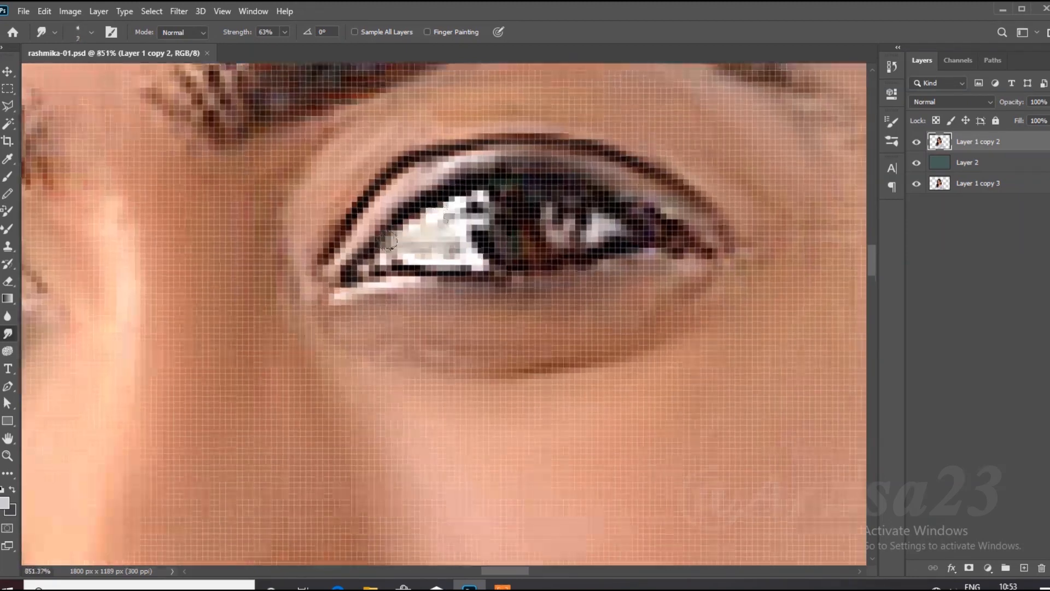
mouse_move(389, 240)
mouse_down()
mouse_move(460, 257)
mouse_move(590, 247)
mouse_move(646, 219)
mouse_move(337, 264)
mouse_move(234, 234)
mouse_move(329, 208)
mouse_move(446, 261)
mouse_move(208, 329)
mouse_up()
scroll(719, 254, down, 2)
scroll(328, 246, up, 3)
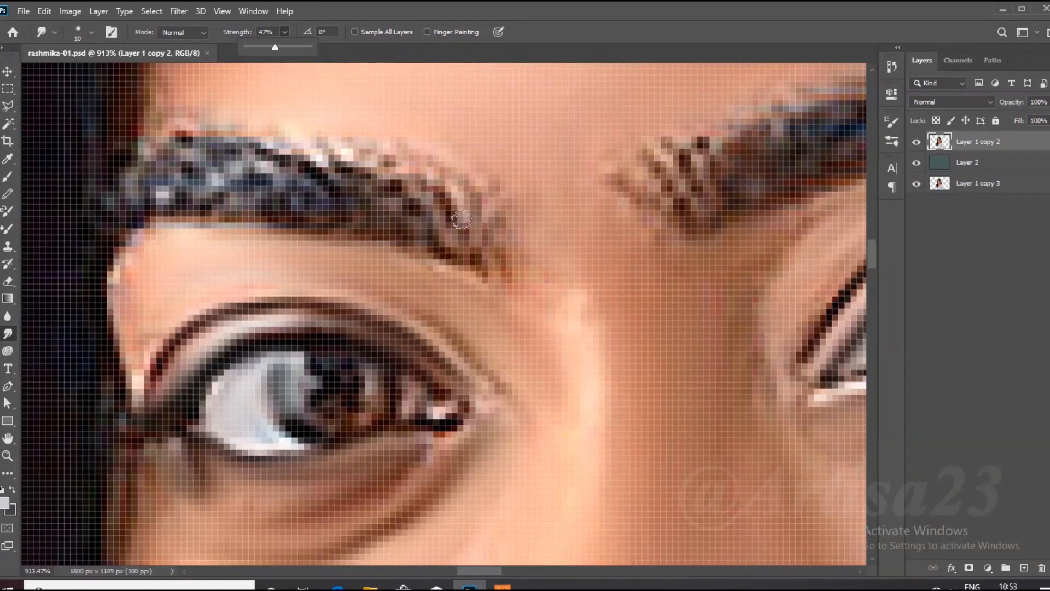
- Smooth both eyebrows along their hair direction at 47% smudge strength with a small brush of 10 to 15 px
mouse_move(461, 219)
mouse_down()
mouse_move(383, 230)
mouse_move(191, 169)
mouse_move(345, 146)
mouse_move(490, 228)
mouse_move(131, 139)
mouse_move(137, 235)
mouse_up()
scroll(437, 273, down, 2)
scroll(438, 246, up, 1)
mouse_move(396, 243)
mouse_down()
mouse_move(465, 189)
mouse_move(637, 132)
mouse_up()
scroll(637, 153, down, 1)
mouse_move(731, 155)
mouse_down()
mouse_move(547, 186)
mouse_move(435, 234)
mouse_up()
scroll(629, 291, down, 1)
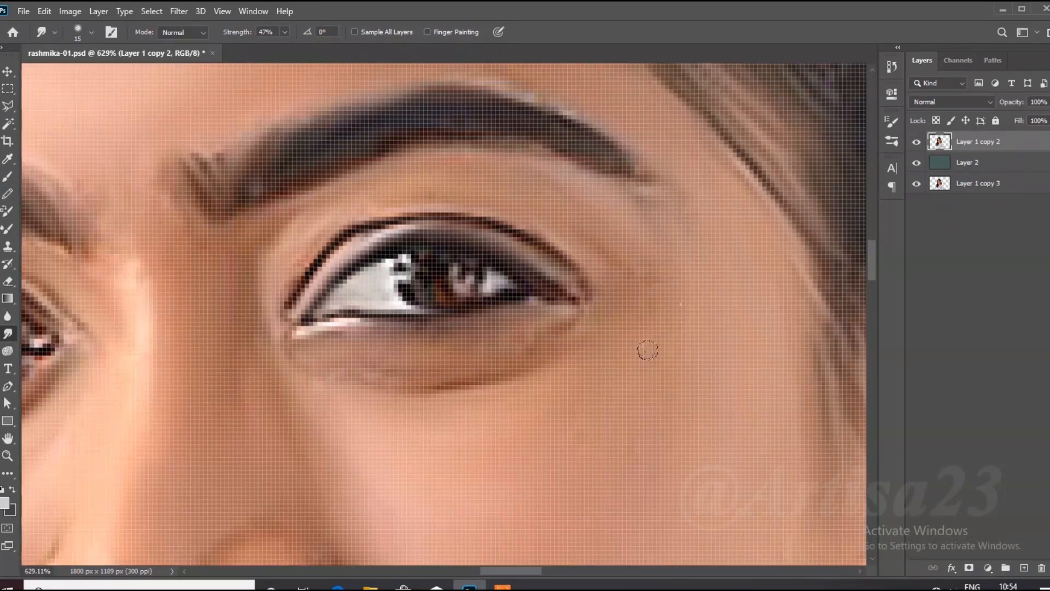
- Paint blue strokes behind the head on a new layer below the portrait with a 175 px textured brush
scroll(555, 298, down, 10)
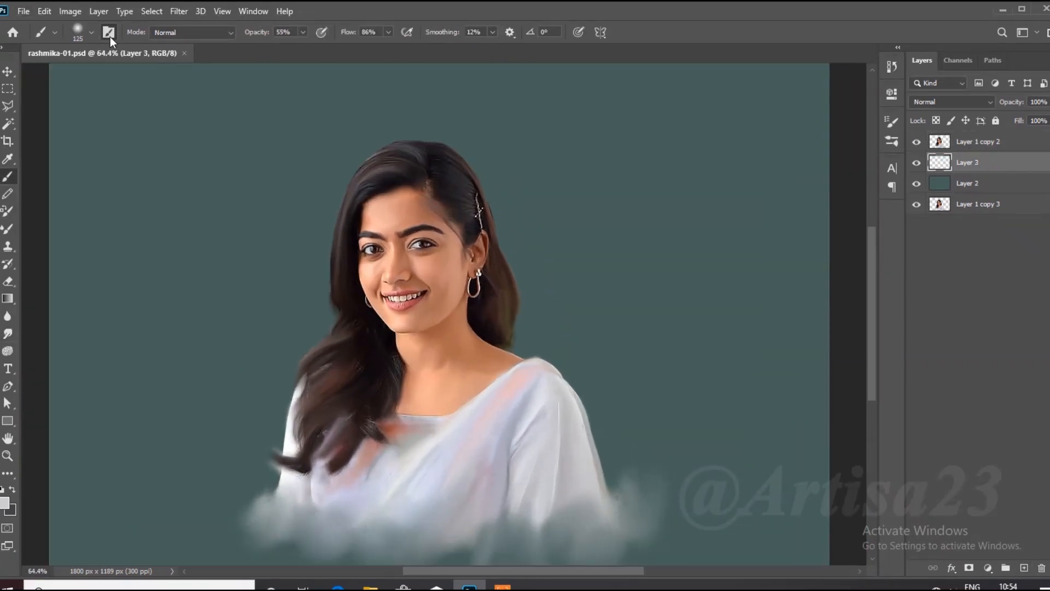
click(108, 31)
scroll(711, 350, down, 3)
click(705, 447)
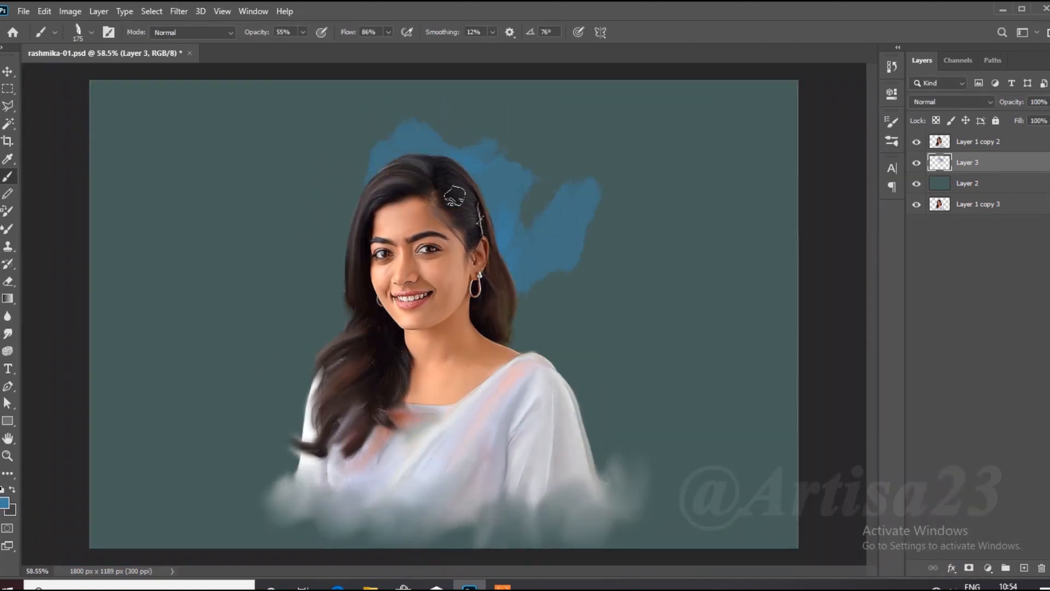
mouse_move(569, 317)
mouse_down()
mouse_move(522, 364)
mouse_move(593, 383)
mouse_up()
- Sample a dark brown from the hair and paint textured strokes behind both shoulders
alt+click(509, 330)
drag(607, 437, 692, 300)
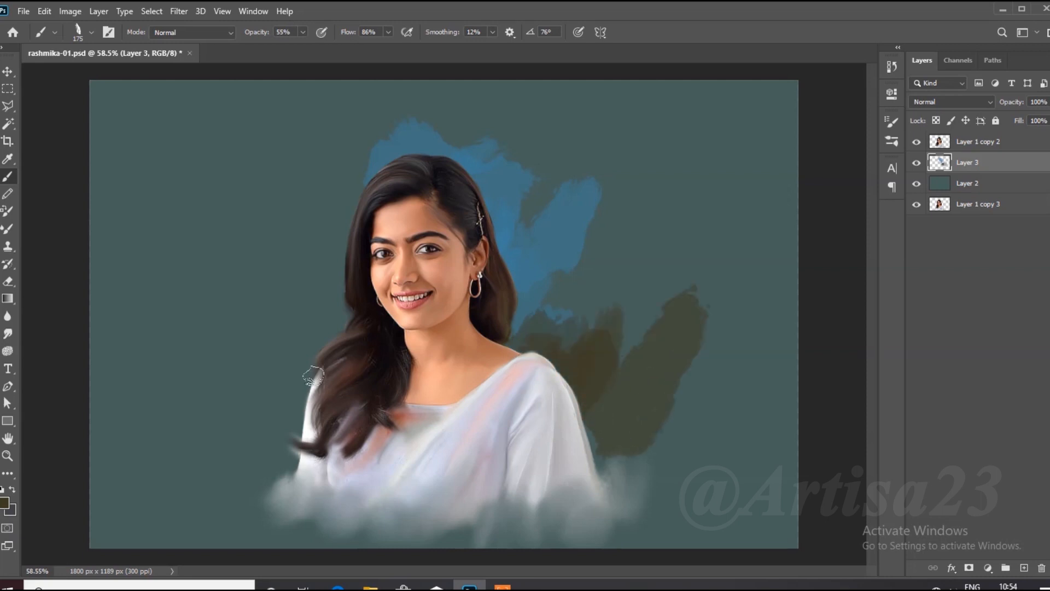
drag(330, 322, 290, 399)
drag(224, 372, 263, 451)
- Paint blue textured strokes in the background to the left of the hair, blending them with sampled tones
drag(334, 167, 313, 307)
mouse_move(300, 282)
mouse_down()
mouse_move(321, 319)
mouse_move(301, 361)
mouse_up()
alt+click(263, 328)
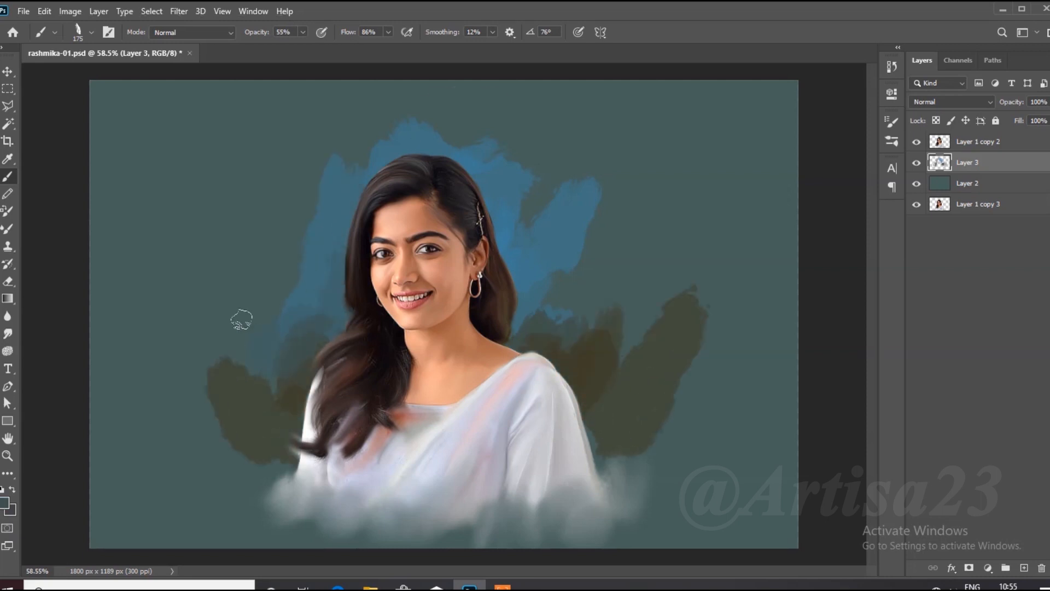
click(317, 199)
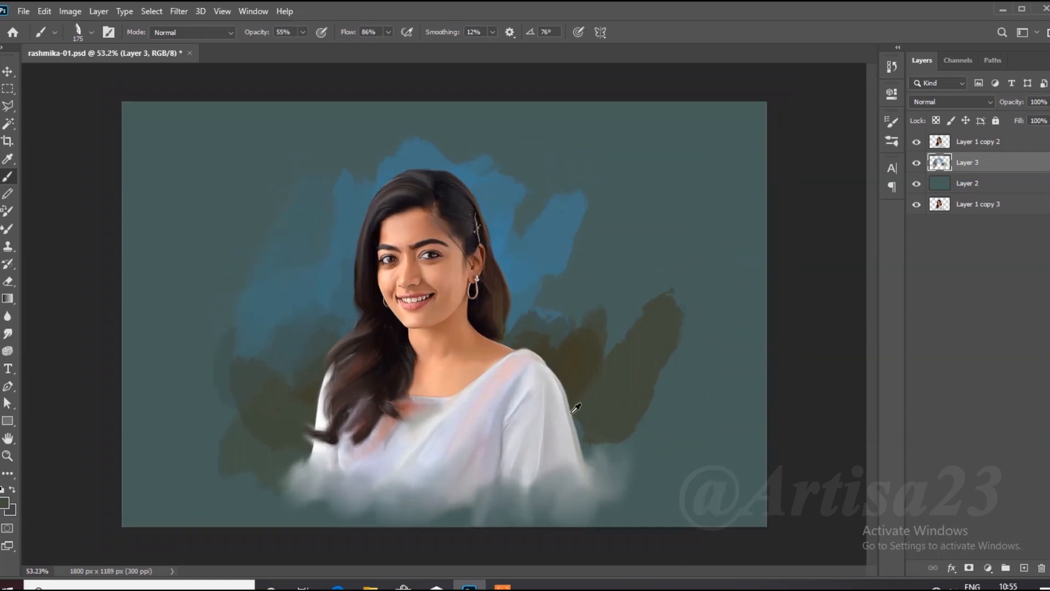
- Sample olive-brown tones and paint the background beside the lower right sleeve down to the misty edge
alt+click(572, 414)
mouse_move(588, 410)
mouse_down()
mouse_move(626, 451)
mouse_move(607, 438)
mouse_move(628, 404)
mouse_move(651, 457)
mouse_up()
alt+click(585, 408)
drag(578, 467, 654, 472)
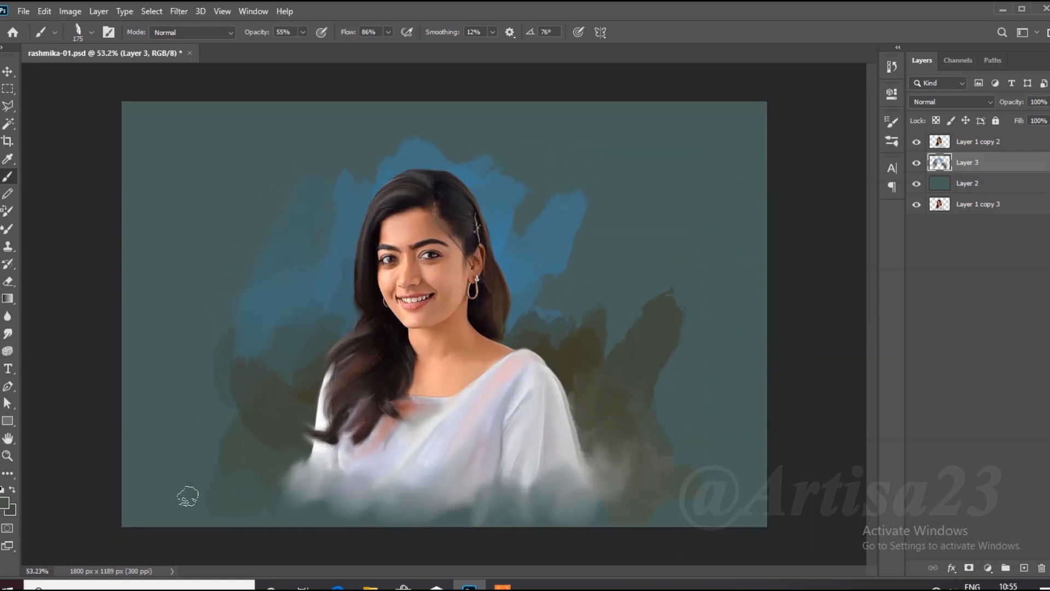
- Paint dark brown strokes behind both shoulders, sampling the tone beside the left sleeve
drag(547, 368, 586, 419)
drag(314, 383, 300, 443)
alt+click(290, 418)
mouse_move(288, 421)
mouse_down()
mouse_move(251, 419)
mouse_move(256, 475)
mouse_up()
drag(584, 401, 634, 434)
- Choose an orange-brown colour and paint accent strokes in the background above the right shoulder
click(4, 503)
click(816, 504)
click(796, 470)
click(935, 340)
drag(574, 339, 555, 372)
drag(572, 282, 624, 336)
- Sample grey and blue tones and blend strokes above the orange accent and beside the upper right of the head
alt+click(568, 298)
drag(538, 336, 552, 348)
alt+click(538, 273)
mouse_move(569, 282)
mouse_down()
mouse_move(558, 297)
mouse_move(602, 307)
mouse_up()
drag(522, 153, 536, 208)
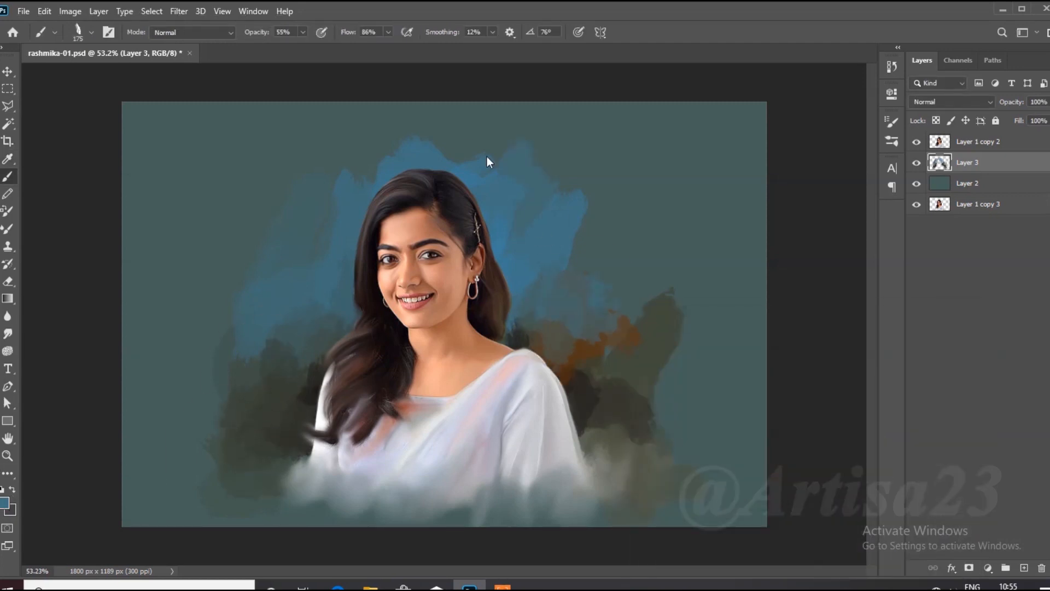
- Extend the painted background outward on both sides with sampled olive, teal and blue tones, and save the document
alt+click(230, 405)
alt+click(197, 387)
mouse_move(205, 377)
mouse_down()
mouse_move(183, 456)
mouse_move(186, 349)
mouse_up()
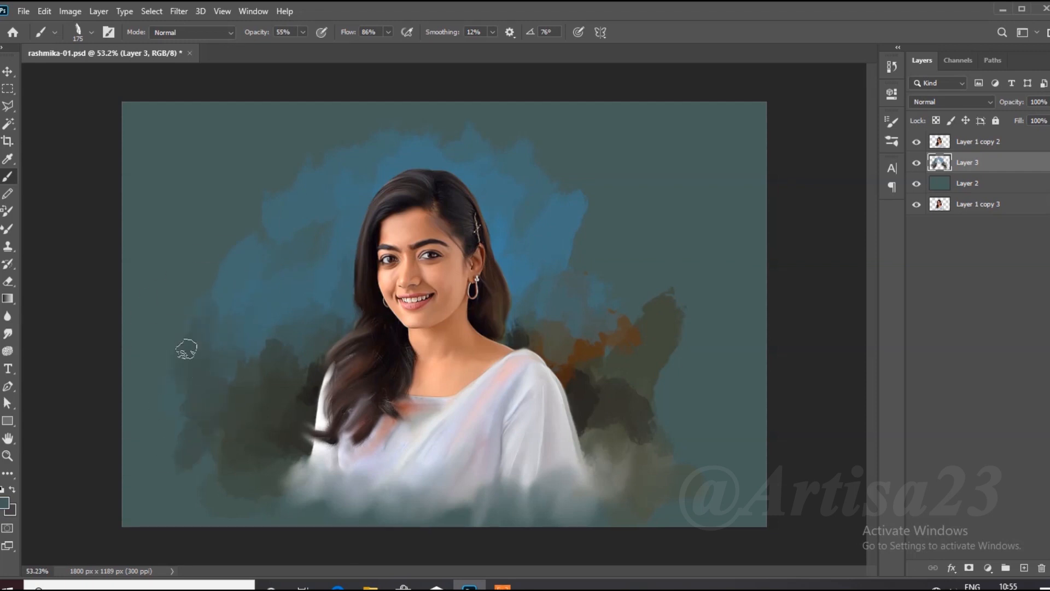
alt+click(253, 244)
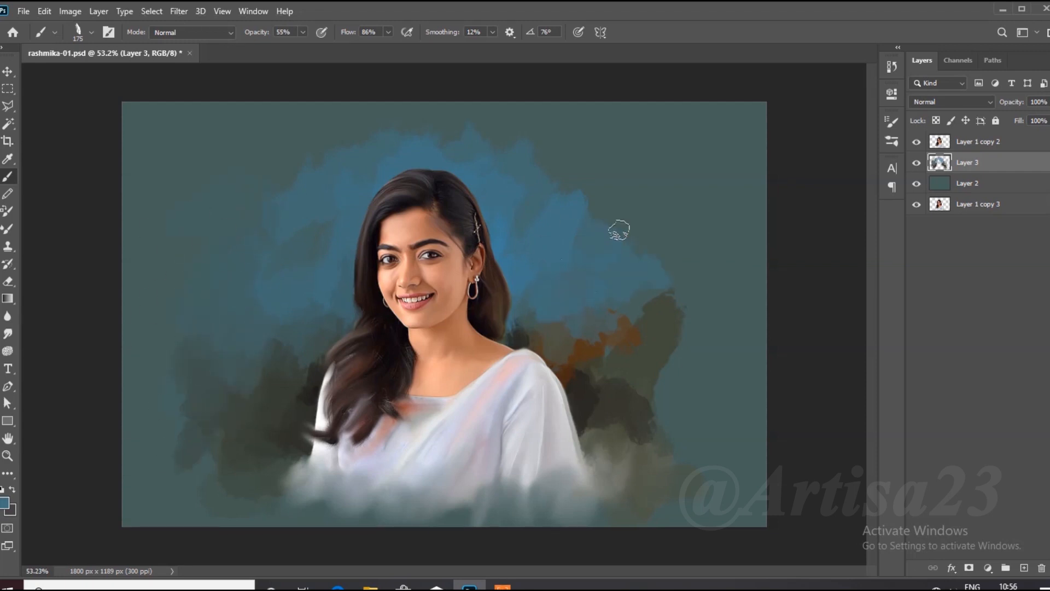
scroll(547, 249, down, 1)
scroll(546, 249, up, 8)
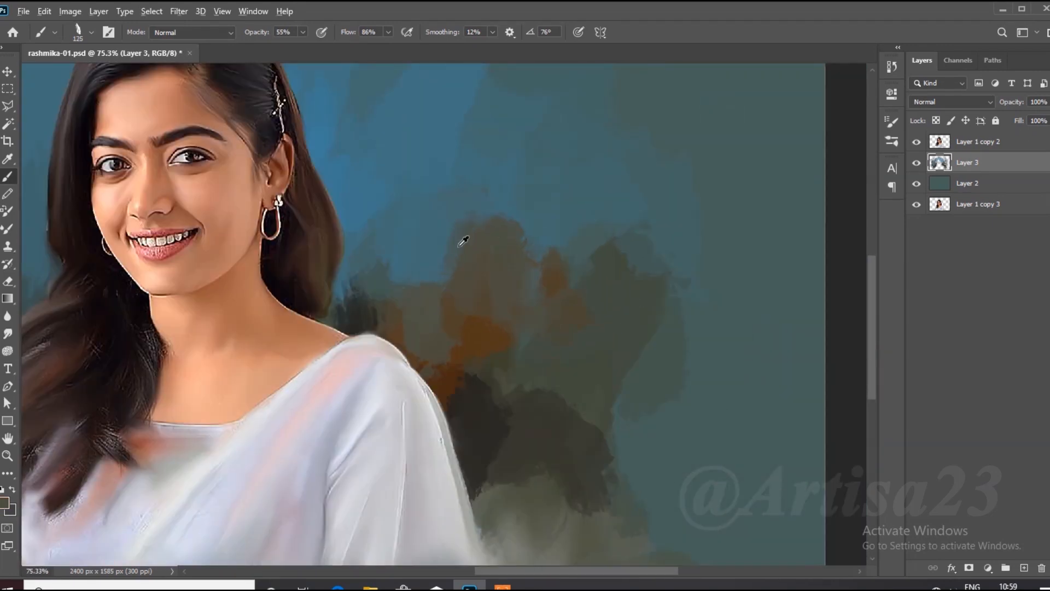
scroll(499, 265, down, 6)
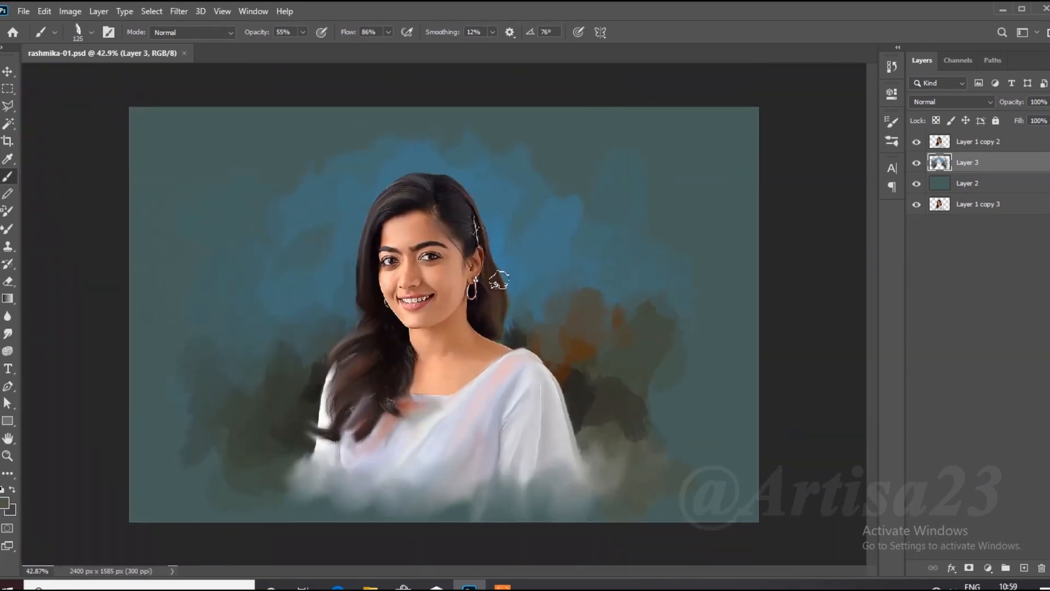
scroll(492, 282, up, 1)
key(ctrl+s)
- Choose a bright cyan-blue and paint the background directly beside the hair near the hair clip
click(5, 503)
click(815, 427)
click(766, 362)
click(936, 340)
key(b)
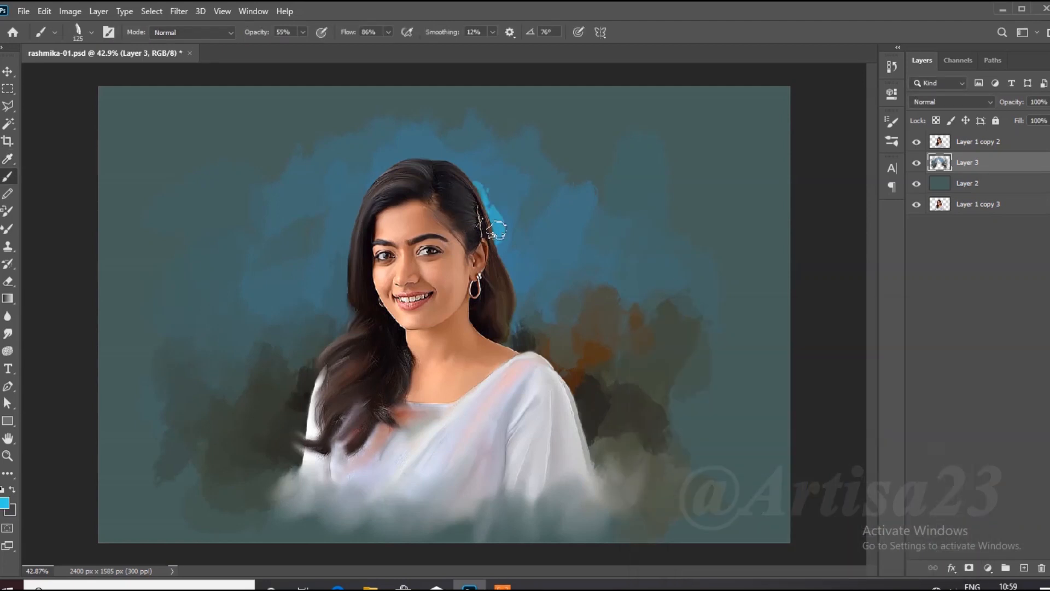
scroll(492, 214, up, 2)
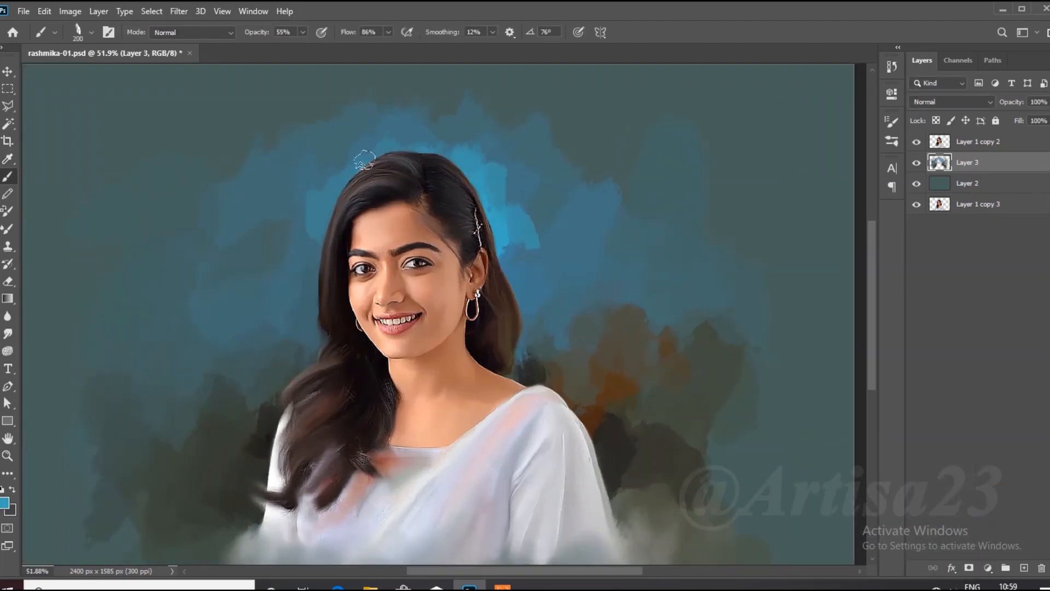
- Paint bright blue strokes around both sides of the head and above the right shoulder with a 200 px brush
drag(364, 160, 338, 183)
drag(525, 218, 534, 330)
mouse_move(276, 309)
mouse_down()
mouse_move(309, 230)
mouse_move(281, 205)
mouse_up()
drag(301, 312, 268, 350)
drag(533, 301, 588, 344)
mouse_move(566, 331)
mouse_down()
mouse_move(541, 356)
mouse_move(643, 377)
mouse_up()
- Sample blue tones from the background and blend the bright strokes to the right of the hair
alt+click(552, 234)
drag(542, 229, 637, 279)
alt+click(562, 213)
drag(520, 216, 527, 265)
drag(512, 222, 506, 186)
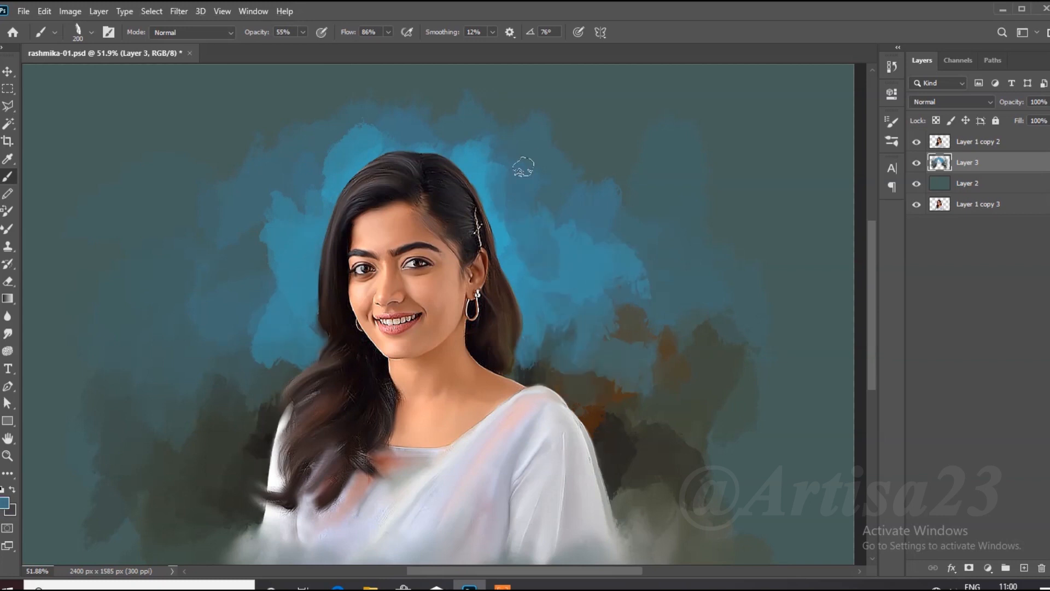
alt+click(641, 322)
alt+click(522, 416)
mouse_move(607, 317)
mouse_down()
mouse_move(594, 355)
mouse_move(550, 378)
mouse_up()
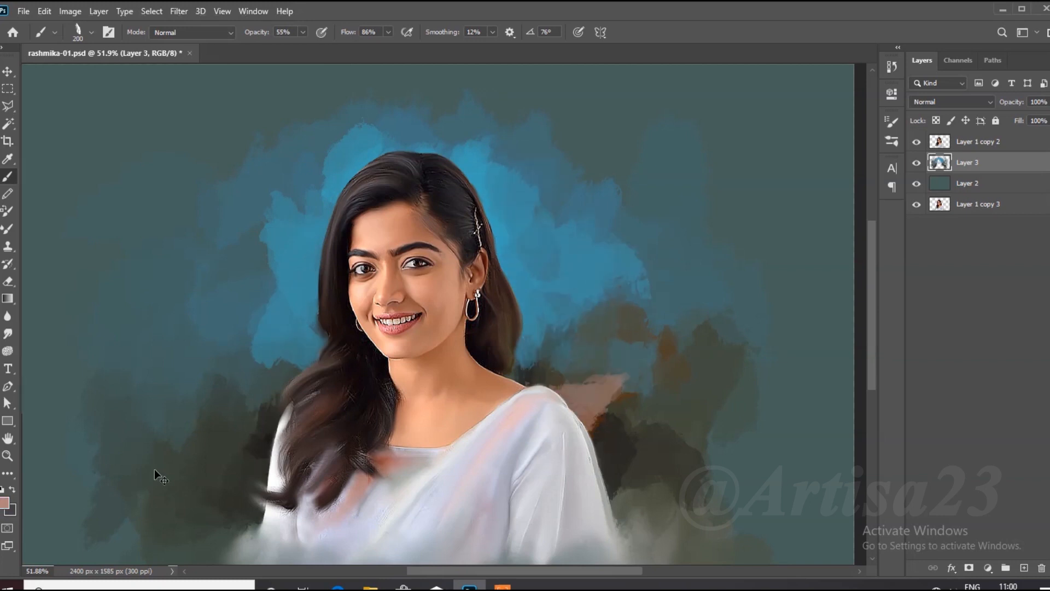
key(ctrl+z)
- Choose a red-orange colour and paint strokes in the background right above the right shoulder
click(5, 502)
drag(750, 455, 782, 405)
click(926, 347)
drag(607, 383, 584, 410)
- Choose a darker reddish brown and extend the red patch upward and outward from the right shoulder
click(4, 502)
mouse_move(624, 361)
mouse_down()
mouse_move(607, 427)
mouse_move(583, 339)
mouse_up()
click(766, 454)
click(929, 342)
mouse_move(607, 361)
mouse_down()
mouse_move(646, 323)
mouse_move(642, 290)
mouse_up()
- Sample dark and reddish tones and paint strokes beside the right sleeve and between the hair and shoulder
alt+click(595, 431)
drag(640, 418, 730, 465)
alt+click(602, 361)
drag(564, 353, 534, 371)
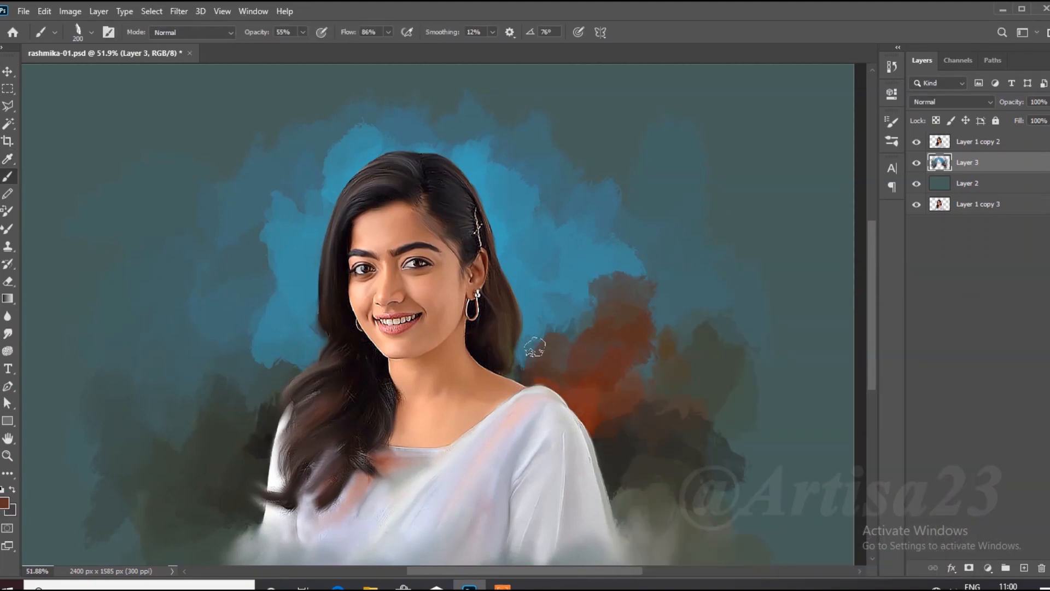
- Soften the top of the red patch with muted strokes and a blue sampled beside the hair
drag(579, 336, 539, 318)
alt+click(539, 282)
mouse_move(599, 285)
mouse_down()
mouse_move(539, 307)
mouse_move(618, 276)
mouse_up()
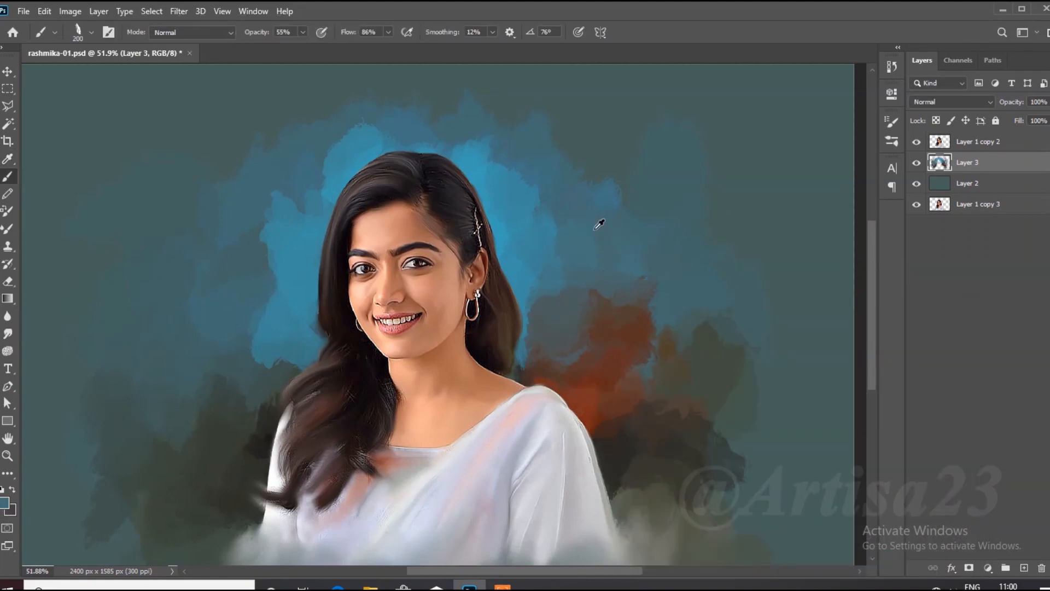
- Choose a purple colour and paint strokes above the red patch to the right of the hair
scroll(599, 225, down, 2)
click(5, 503)
drag(817, 419, 817, 386)
drag(717, 453, 682, 448)
click(953, 340)
drag(566, 273, 533, 298)
drag(553, 284, 571, 309)
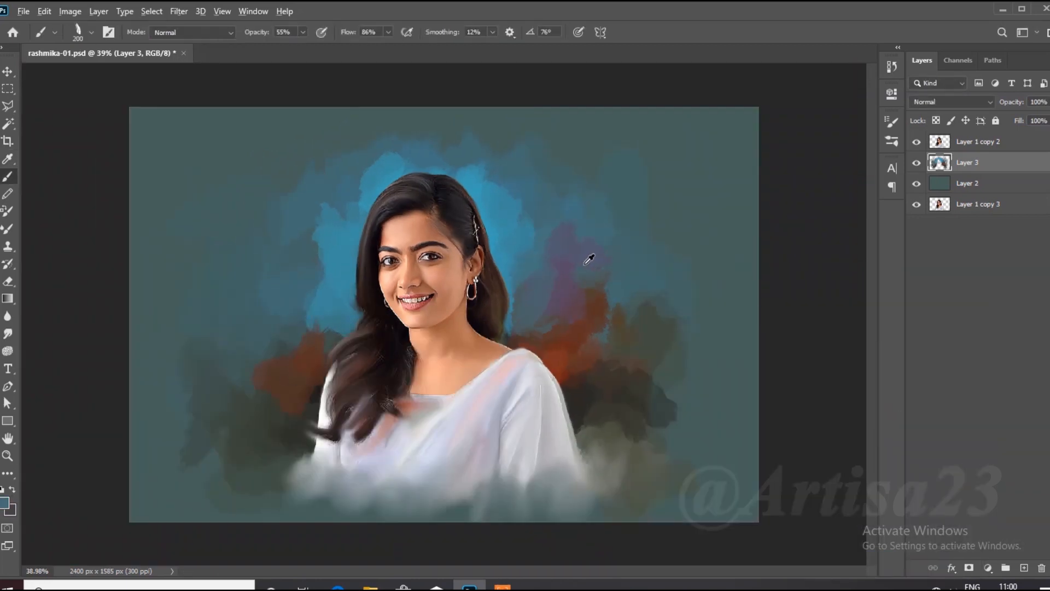
- Paint blue and sampled purple-red strokes in the background to the left of the hair
drag(312, 366, 300, 319)
drag(315, 282, 304, 268)
alt+click(299, 335)
mouse_move(268, 314)
mouse_down()
mouse_move(258, 347)
mouse_move(289, 417)
mouse_up()
- Sample a brown tone and paint strokes across the dark area beside the right sleeve
alt+click(607, 353)
mouse_move(594, 387)
mouse_down()
mouse_move(637, 396)
mouse_move(676, 438)
mouse_up()
alt+click(588, 409)
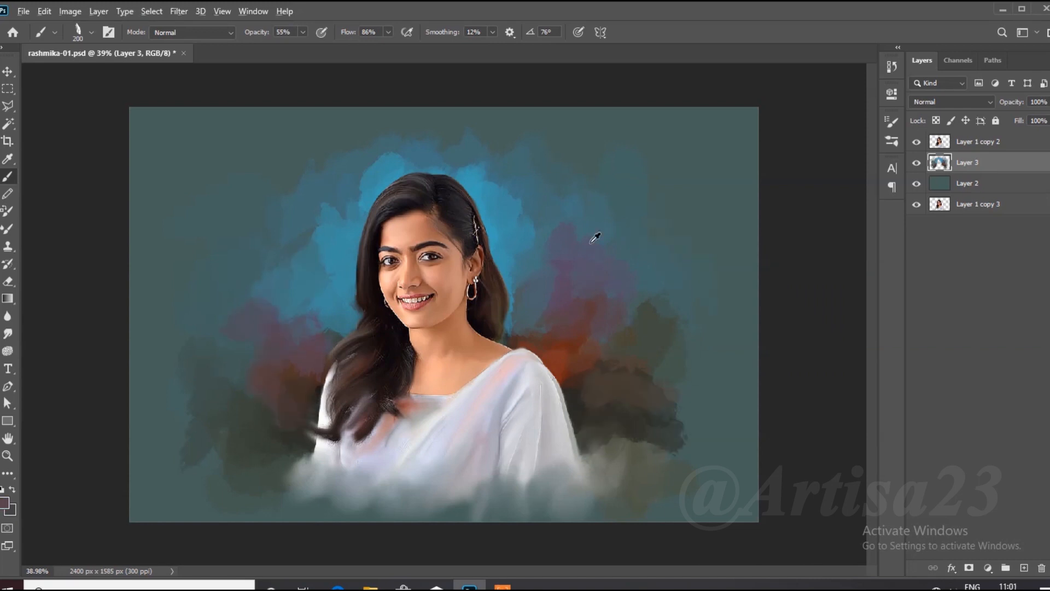
- Choose a teal colour and paint strokes to the right of the hair from the shoulder up past the head
scroll(514, 285, up, 2)
click(5, 504)
click(814, 433)
click(730, 420)
click(935, 340)
drag(599, 189, 555, 321)
drag(525, 198, 552, 137)
- Sample blue and teal tones and blend the background left of the hair around the purple patch
alt+click(293, 248)
mouse_move(252, 323)
mouse_down()
mouse_move(295, 355)
mouse_move(284, 337)
mouse_up()
alt+click(237, 342)
drag(254, 304, 236, 273)
drag(267, 330, 298, 306)
alt+click(276, 266)
alt+click(281, 175)
drag(295, 192, 315, 260)
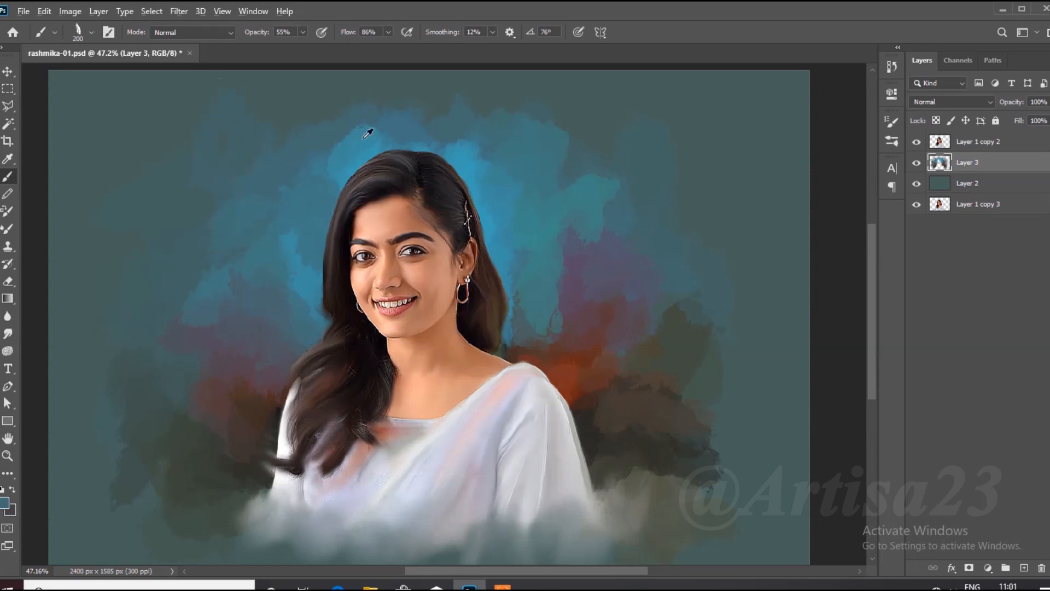
- Enlarge the brush to 500 px and paint broad strokes of sampled blue on both sides of the head
alt+click(365, 137)
scroll(470, 262, down, 3)
key(bracketright)
key(bracketright)
key(bracketright)
key(bracketright)
drag(292, 156, 282, 210)
drag(575, 189, 563, 225)
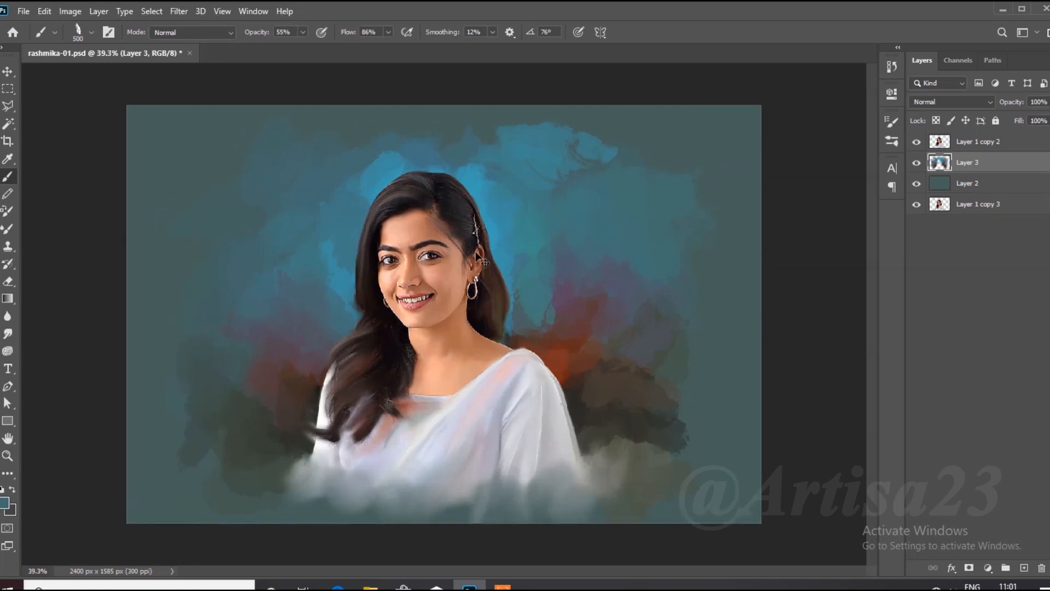
- Smudge the upper lip smooth on Layer 1 copy 2 with a small brush at 47% strength
scroll(434, 284, up, 6)
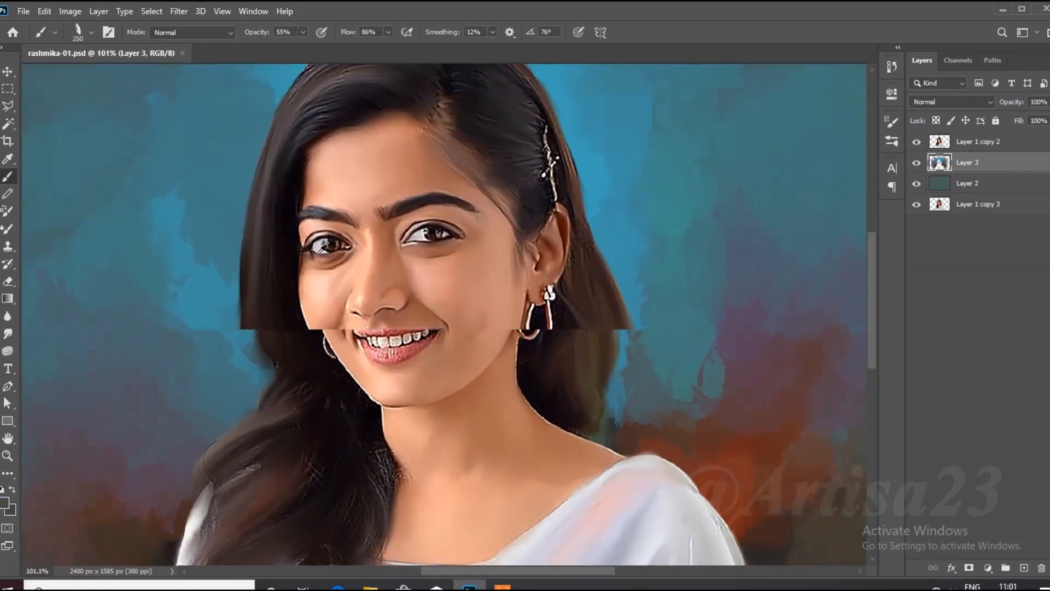
click(8, 333)
scroll(358, 345, up, 9)
scroll(358, 344, up, 3)
mouse_move(358, 344)
mouse_down()
mouse_move(328, 354)
mouse_move(358, 400)
mouse_up()
click(971, 144)
scroll(350, 341, up, 2)
drag(440, 339, 421, 383)
mouse_move(374, 349)
mouse_down()
mouse_move(485, 314)
mouse_move(574, 328)
mouse_move(577, 304)
mouse_move(323, 352)
mouse_move(235, 355)
mouse_up()
scroll(236, 355, down, 1)
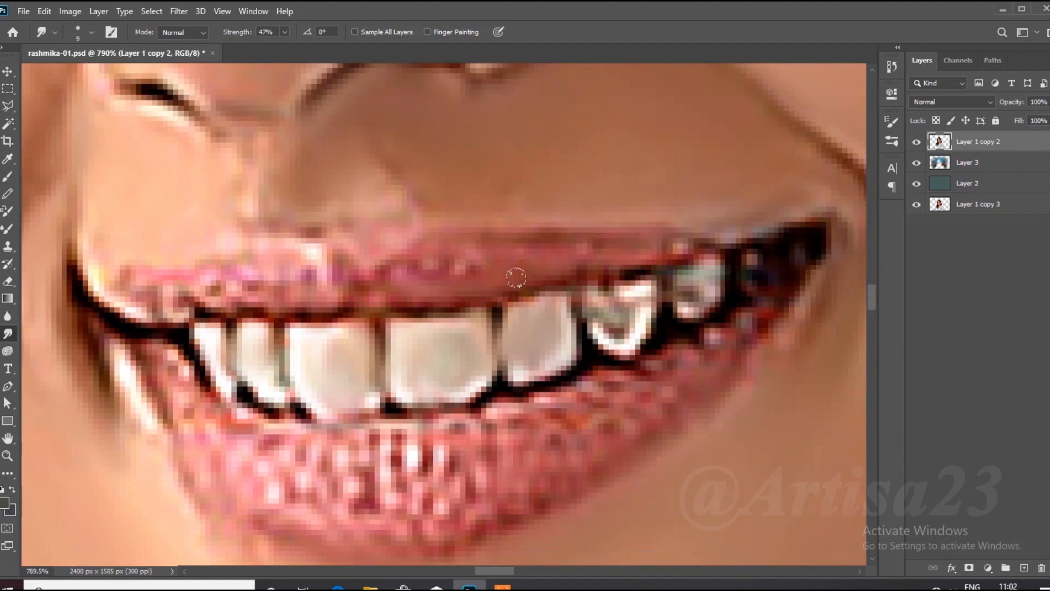
scroll(248, 281, down, 3)
scroll(333, 265, up, 2)
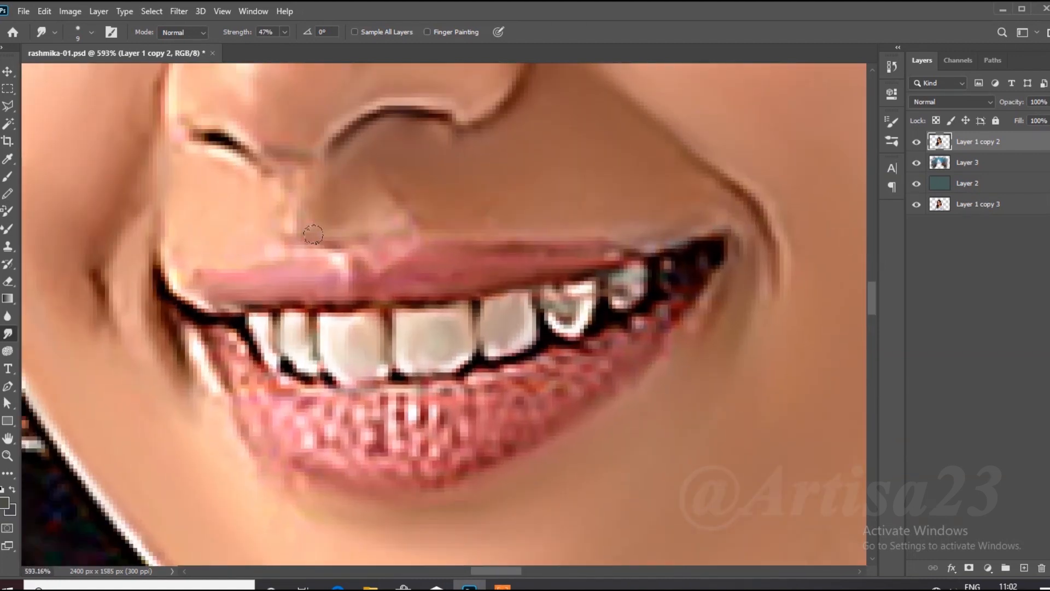
- Smudge the lower lip smooth out to its corner, varying the brush between 10 and 15 px
scroll(288, 185, down, 2)
key(bracketright)
key(bracketright)
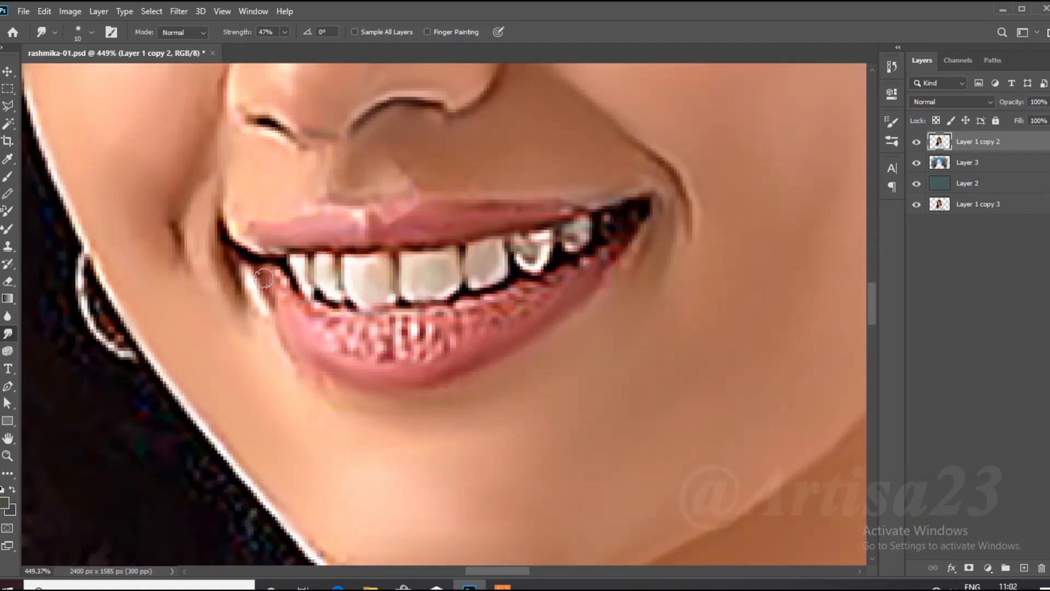
mouse_move(425, 351)
mouse_down()
mouse_move(380, 329)
mouse_move(340, 329)
mouse_up()
key(bracketleft)
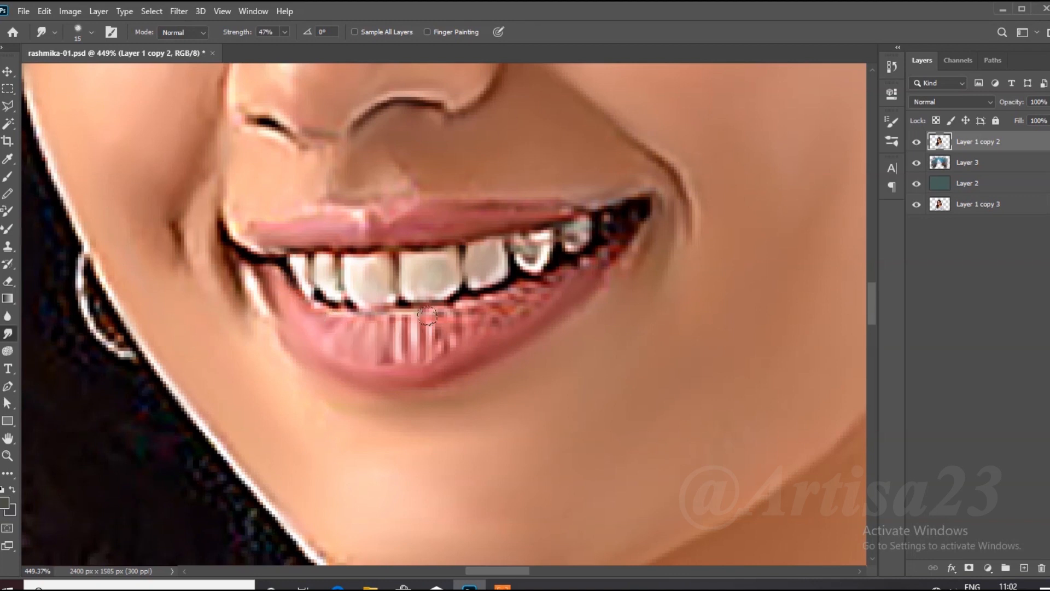
mouse_move(427, 316)
mouse_down()
mouse_move(458, 326)
mouse_move(493, 314)
mouse_up()
drag(573, 267, 624, 235)
drag(464, 356, 383, 349)
key(bracketleft)
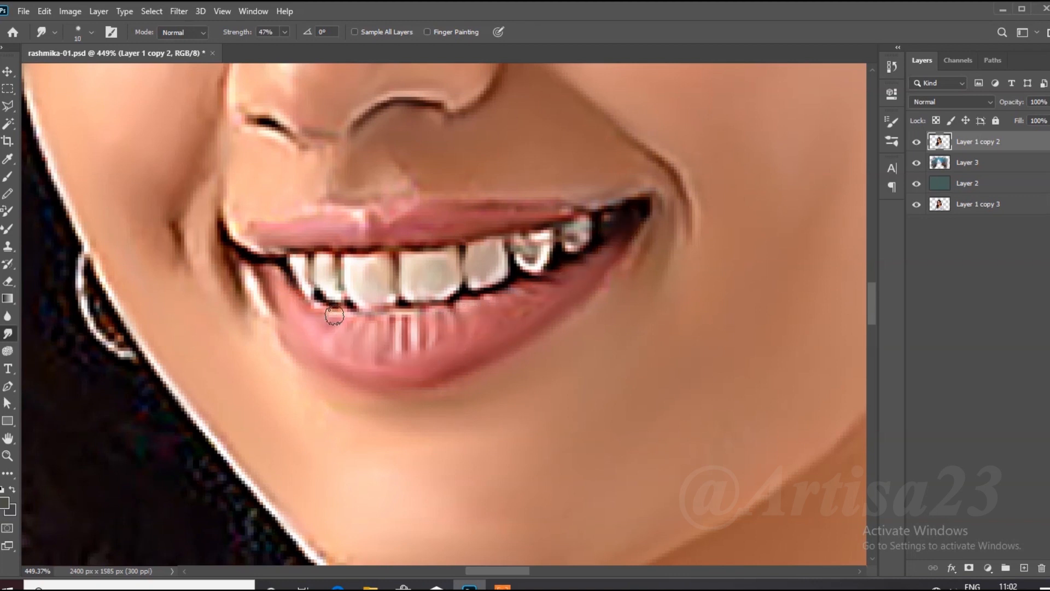
- Smudge the teeth, the dark mouth corners and the skin around the lips into smooth painted shapes
mouse_move(532, 254)
mouse_down()
mouse_move(556, 221)
mouse_move(380, 253)
mouse_move(269, 251)
mouse_up()
key(bracketleft)
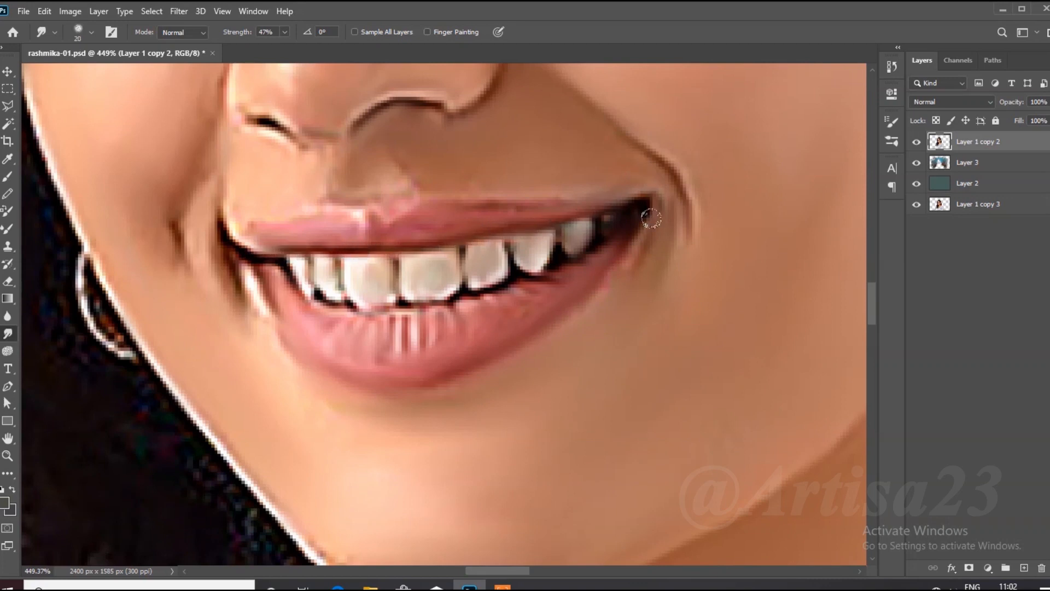
mouse_move(462, 376)
mouse_down()
mouse_move(260, 321)
mouse_move(305, 401)
mouse_up()
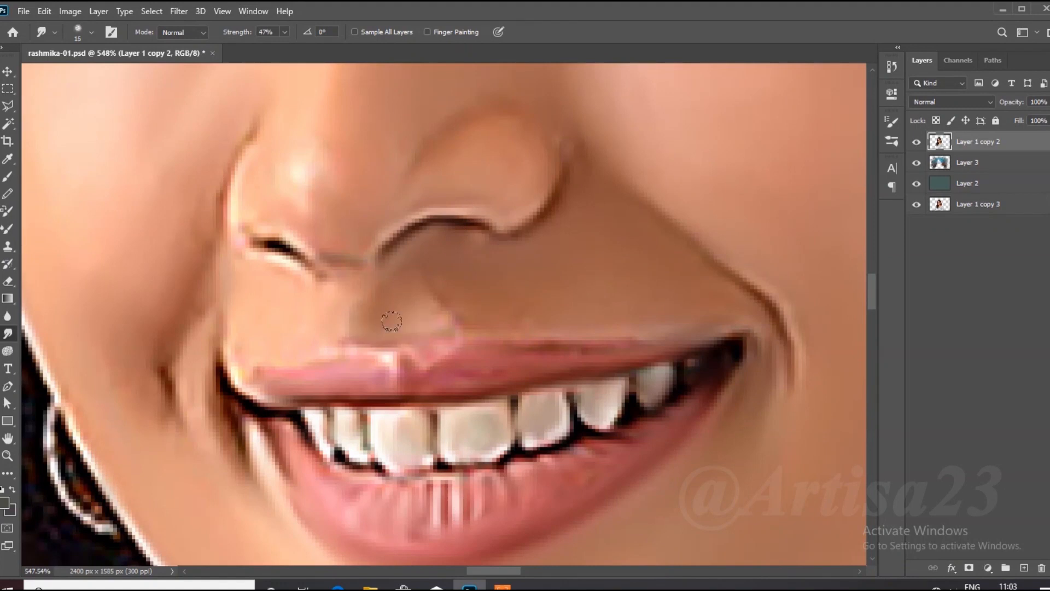
scroll(593, 343, down, 6)
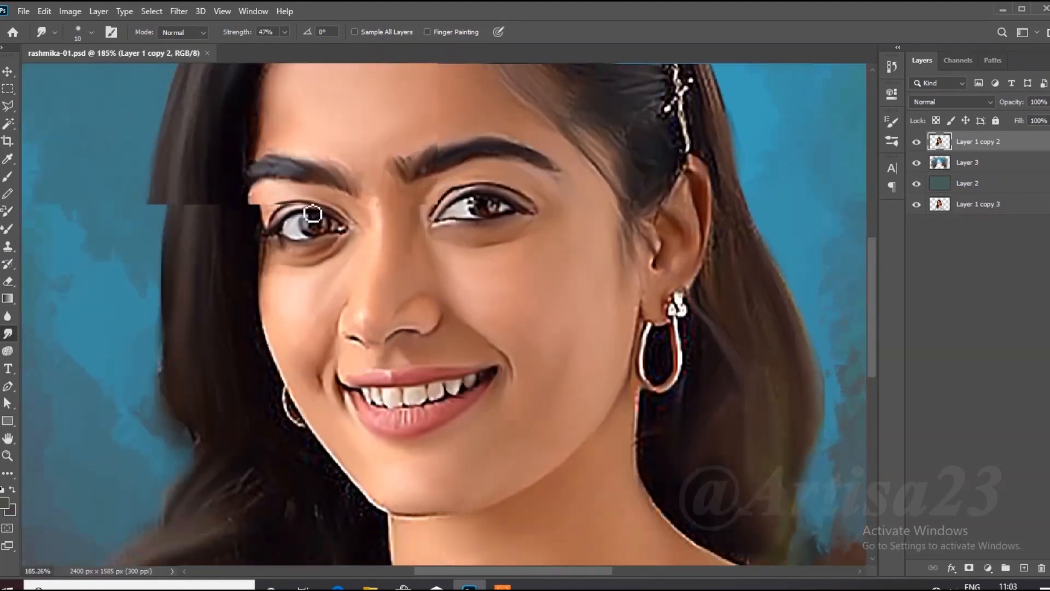
- Smudge the details of both eyes with a 10 px brush
scroll(313, 213, up, 6)
mouse_move(356, 261)
mouse_down()
mouse_move(322, 253)
mouse_move(281, 265)
mouse_up()
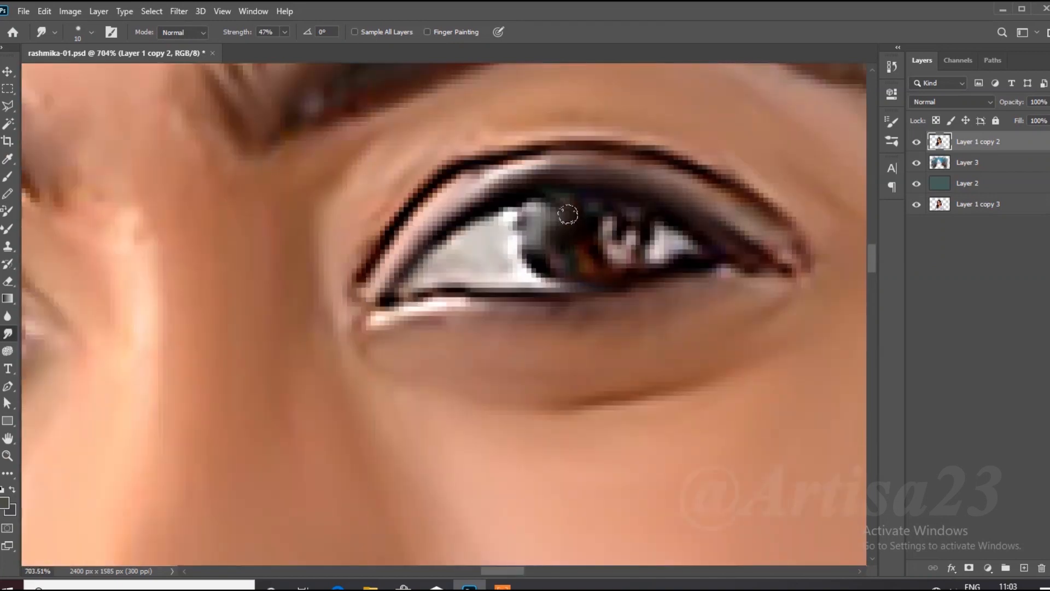
drag(565, 215, 555, 239)
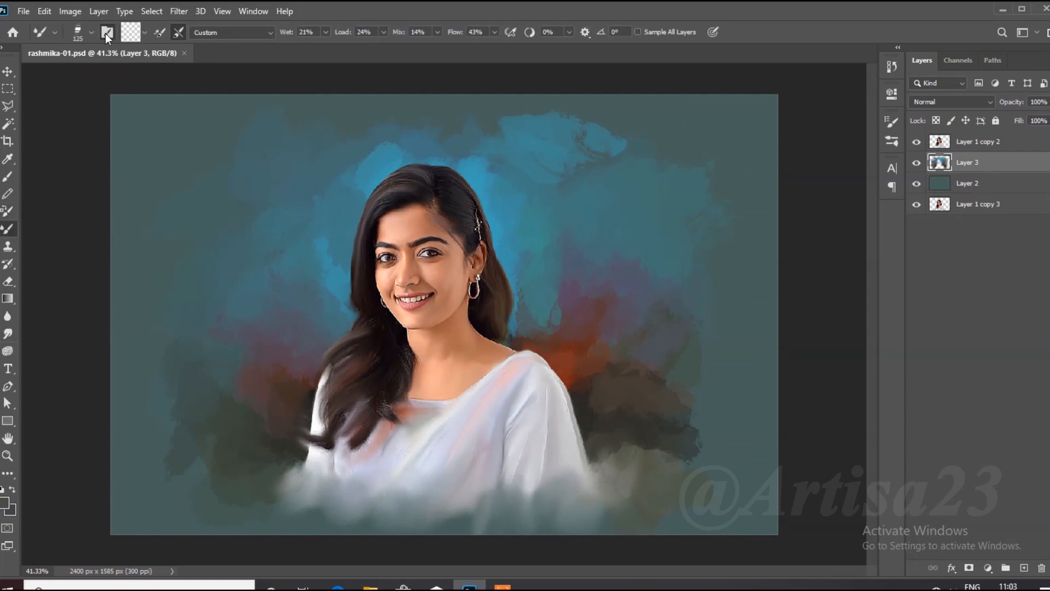
- Choose a bristle-textured tip for the Mixer Brush and set its size to 150 px
click(107, 34)
click(629, 85)
scroll(754, 339, down, 2)
scroll(766, 382, up, 5)
click(705, 237)
key(period)
key(period)
key(period)
key(period)
key(period)
key(period)
click(610, 295)
key(bracketright)
key(bracketright)
key(bracketright)
click(855, 86)
- Blend the background strokes on Layer 3 at the upper right and beside the right sleeve with the Mixer Brush
scroll(505, 181, up, 3)
scroll(492, 225, down, 2)
drag(583, 125, 651, 163)
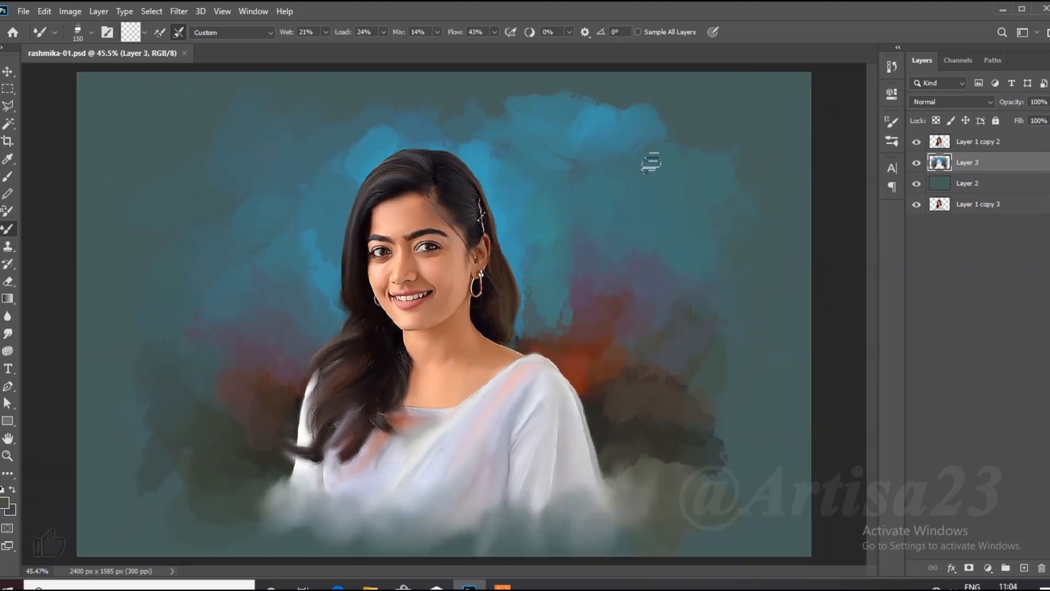
scroll(575, 251, down, 2)
mouse_move(622, 404)
mouse_down()
mouse_move(607, 438)
mouse_move(677, 401)
mouse_move(677, 384)
mouse_up()
scroll(656, 355, up, 2)
- Lower the Mixer Brush flow to 23% and blend the background colours around the subject
click(494, 32)
drag(495, 48, 482, 47)
scroll(643, 254, down, 2)
drag(556, 193, 485, 163)
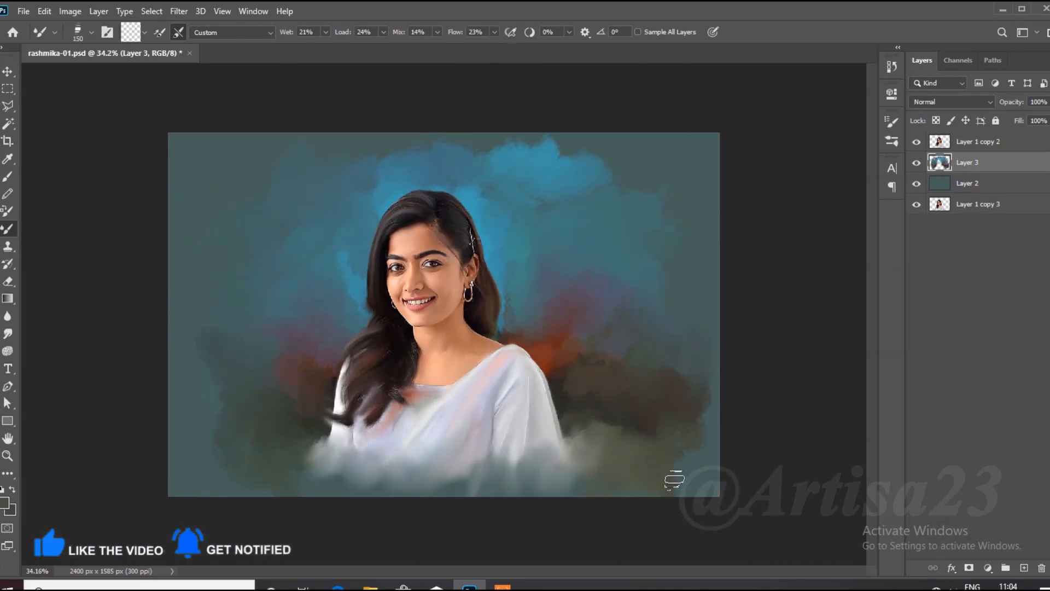
scroll(600, 352, up, 1)
scroll(609, 290, down, 2)
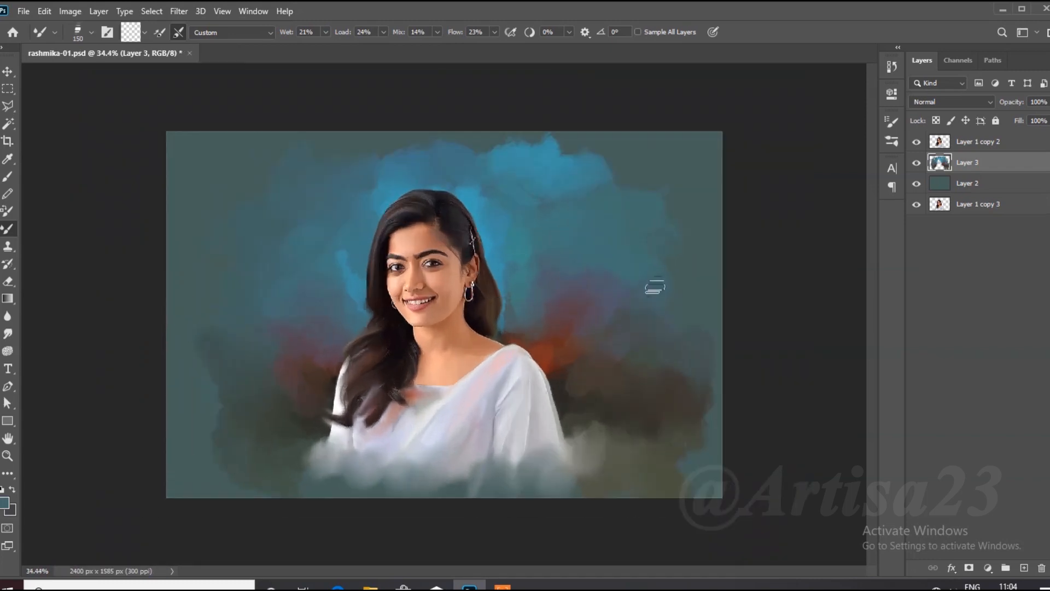
scroll(478, 233, up, 2)
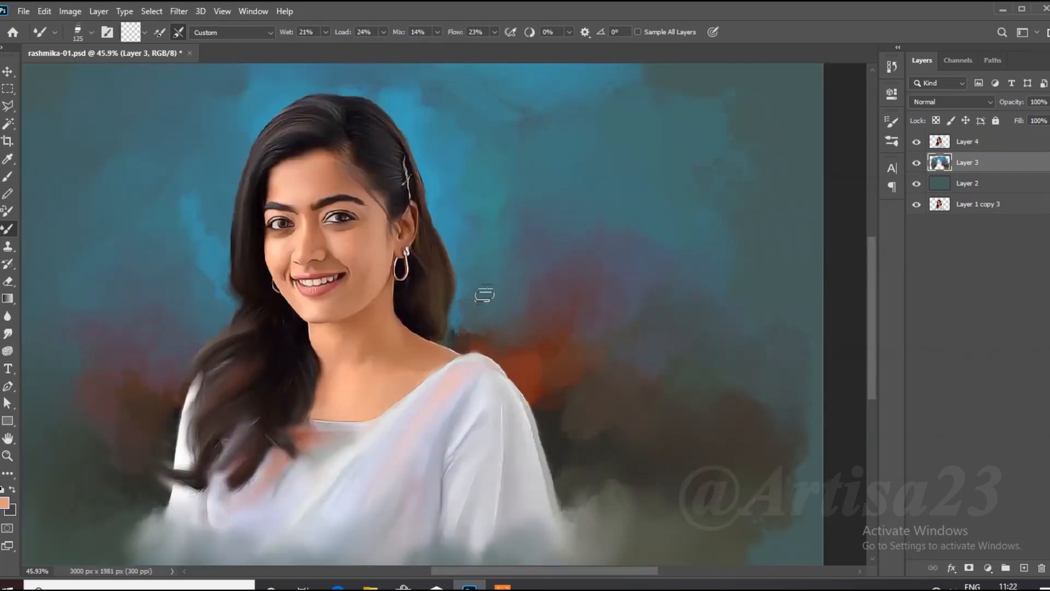
- Enlarge the Mixer Brush to 175 px and blend the lower left background toward the misty dress edge
scroll(613, 317, down, 2)
key(])
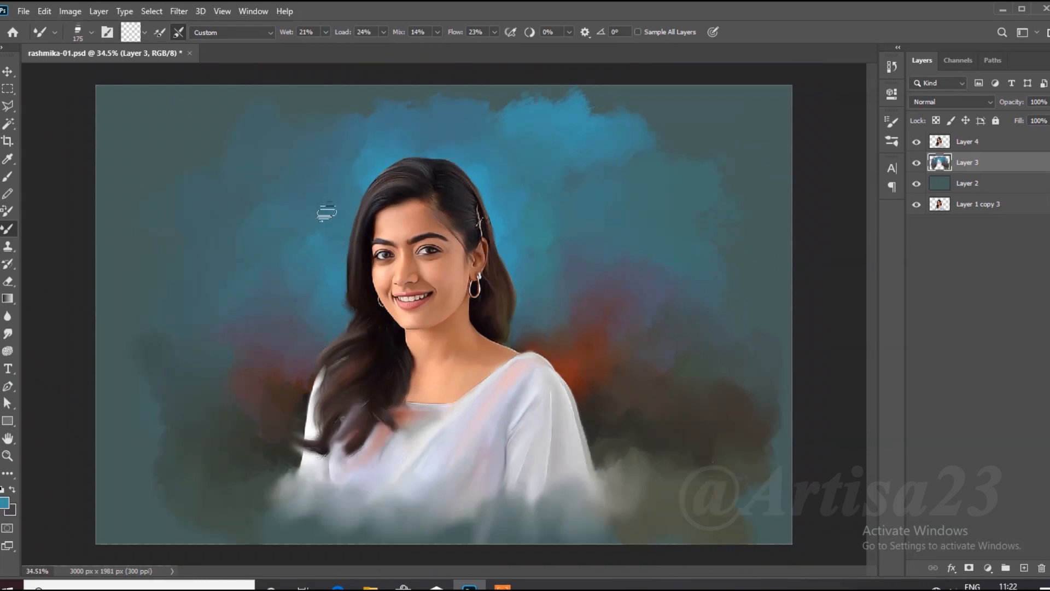
mouse_move(161, 459)
mouse_down()
mouse_move(216, 505)
mouse_move(176, 442)
mouse_move(310, 501)
mouse_up()
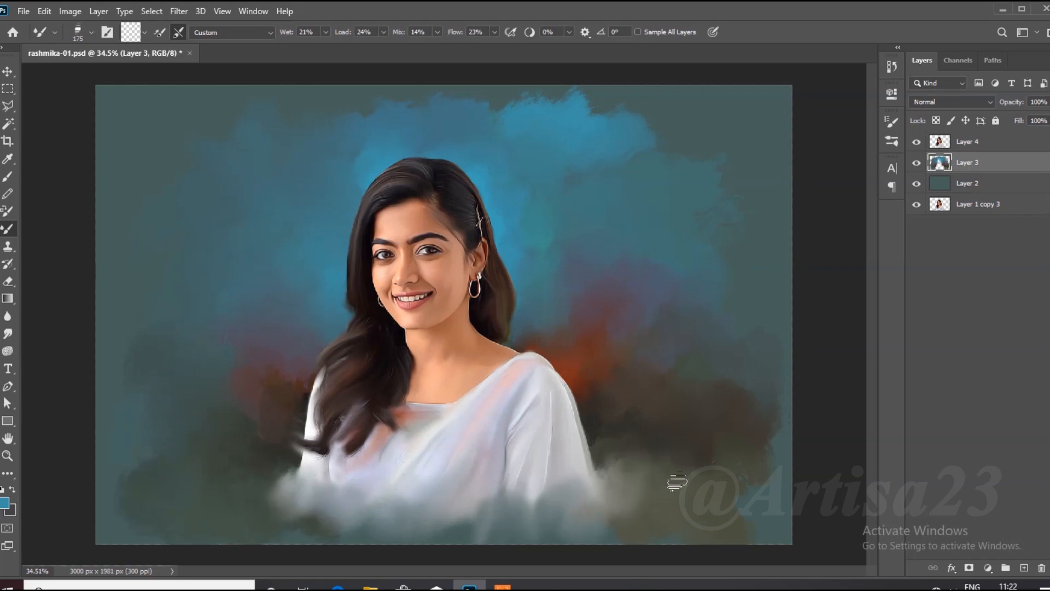
- Extend and blend the blue and brown background colours on Layer 3 toward the canvas's right edge with the Mixer Brush
mouse_move(783, 421)
mouse_down()
mouse_move(762, 510)
mouse_move(779, 394)
mouse_up()
mouse_move(696, 206)
mouse_down()
mouse_move(731, 129)
mouse_move(661, 175)
mouse_up()
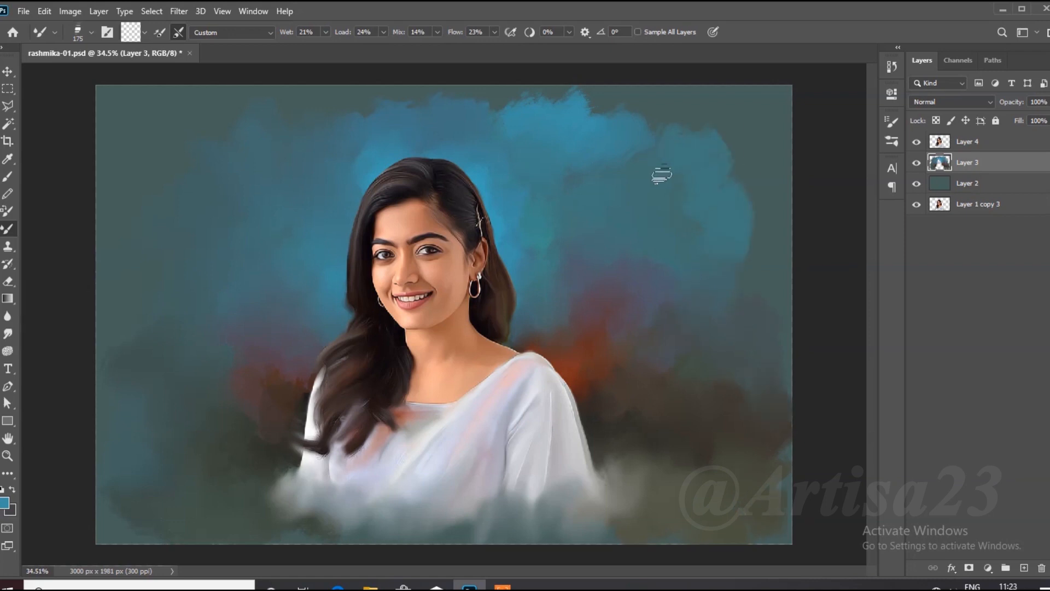
drag(782, 464, 734, 517)
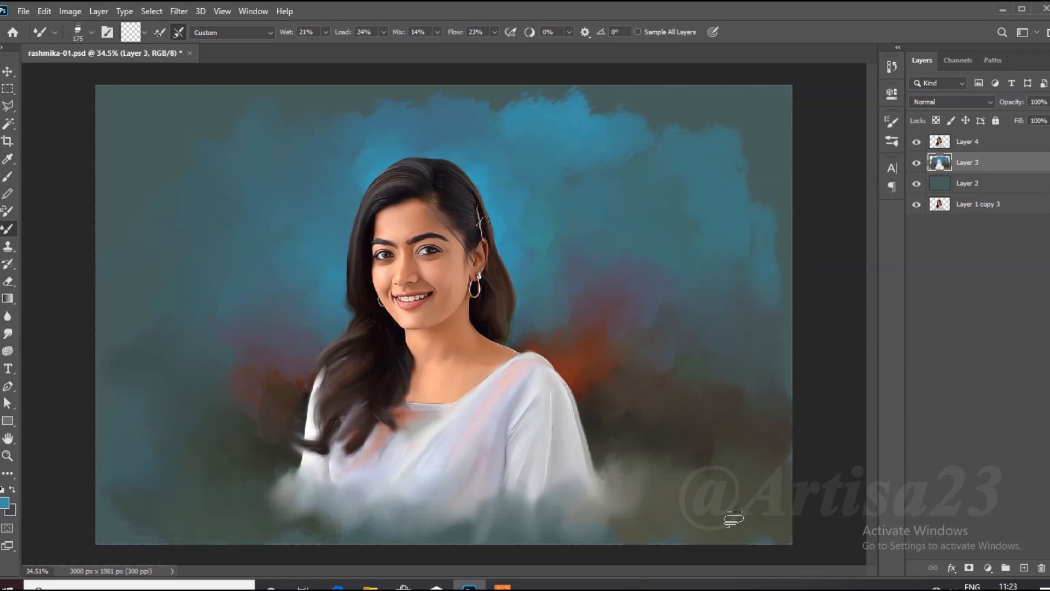
- Sample the backdrop's grey-teal as foreground colour, blend the background's upper right corner on Layer 3, and save the document
click(4, 502)
click(769, 117)
click(935, 340)
mouse_move(756, 162)
mouse_down()
mouse_move(740, 192)
mouse_move(779, 144)
mouse_up()
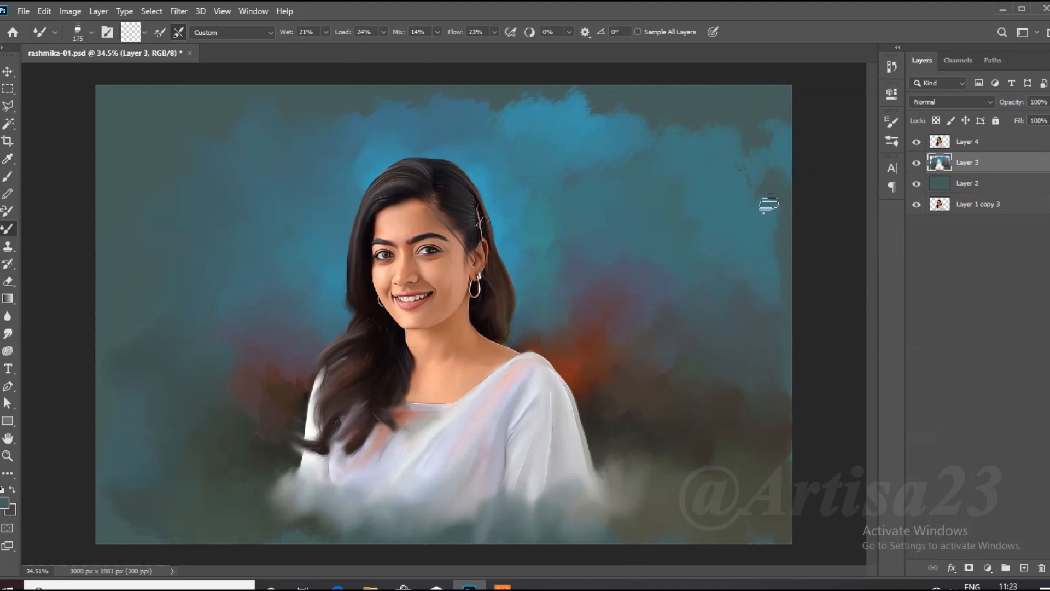
scroll(581, 218, down, 4)
scroll(581, 219, up, 2)
scroll(607, 350, down, 1)
key(ctrl+s)
- Paint teal over the cloudy upper and right background edges on Layer 3 with the Brush, and soften them with the Mixer Brush
key(b)
scroll(781, 164, up, 1)
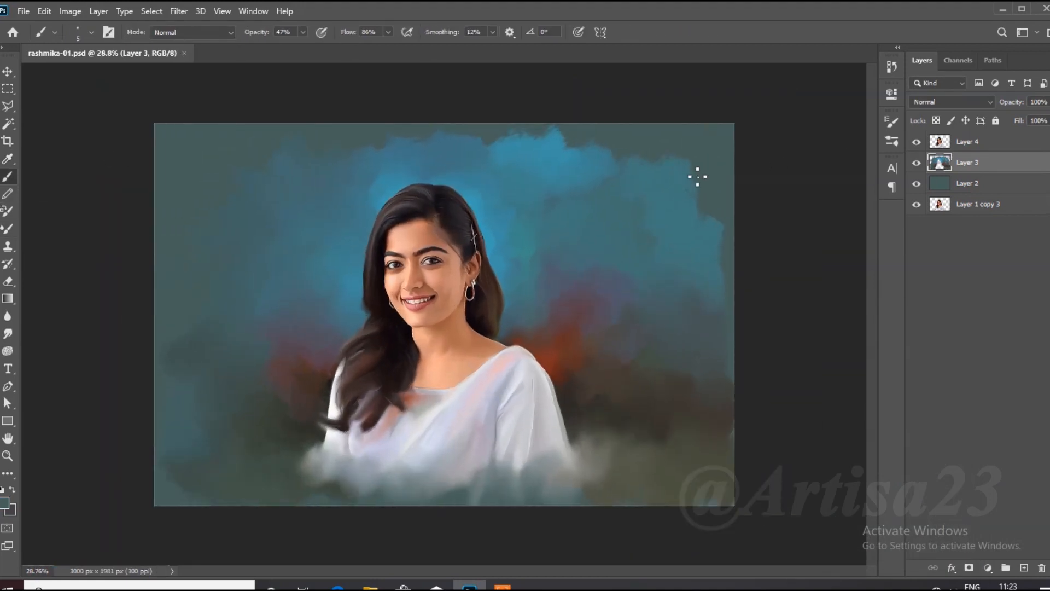
drag(660, 148, 569, 129)
key(8)
key(bracketleft)
mouse_move(691, 243)
mouse_down()
mouse_move(717, 312)
mouse_move(668, 506)
mouse_up()
click(8, 228)
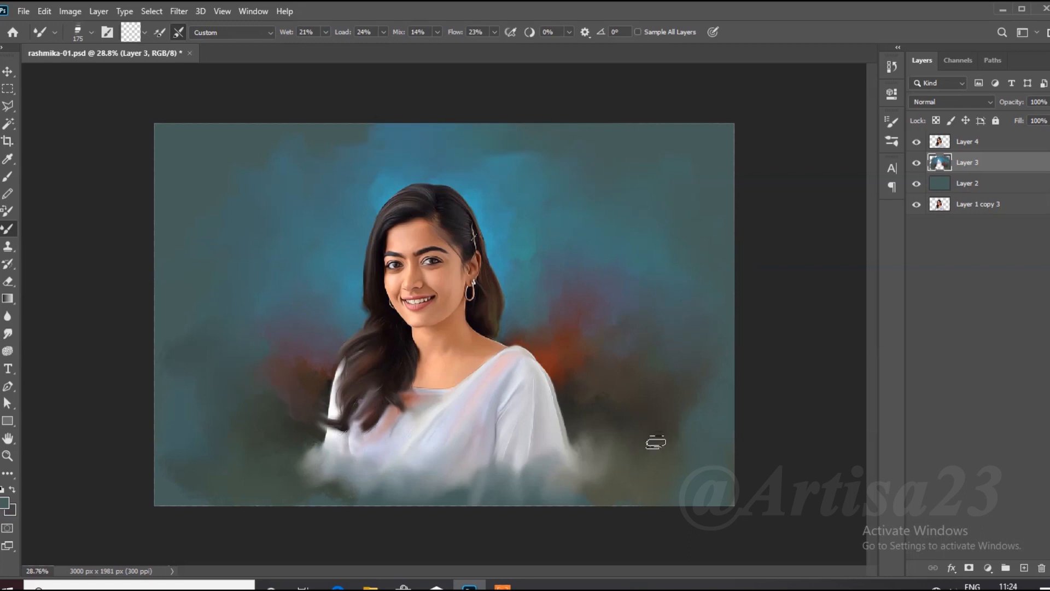
scroll(476, 187, up, 2)
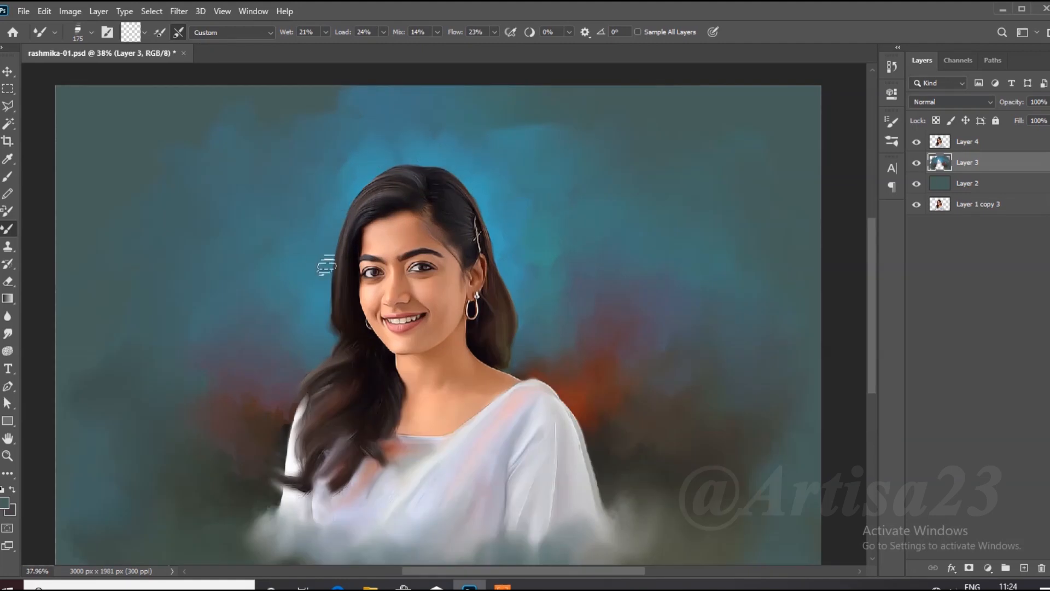
scroll(481, 206, down, 2)
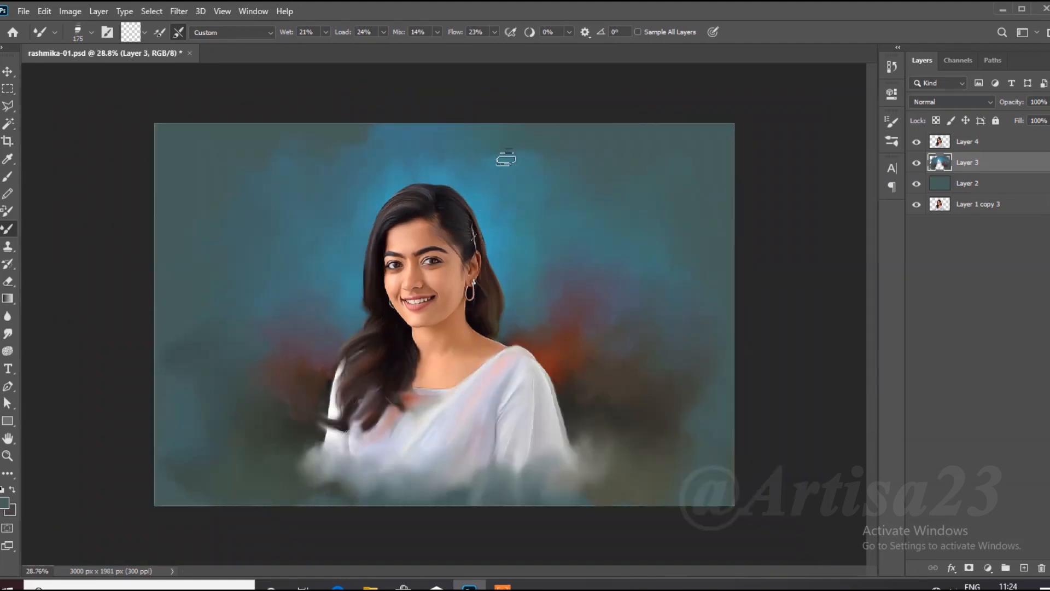
scroll(543, 298, up, 2)
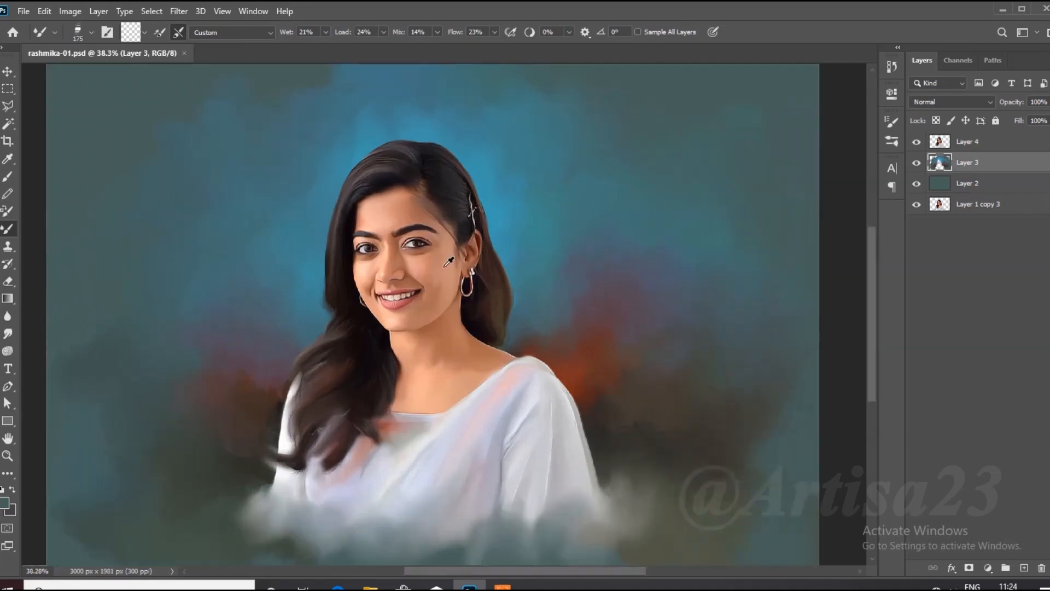
- Smudge the misty lower edge of the dress on Layer 4 with the Smudge tool at 52% strength
click(968, 142)
click(8, 333)
scroll(283, 239, down, 2)
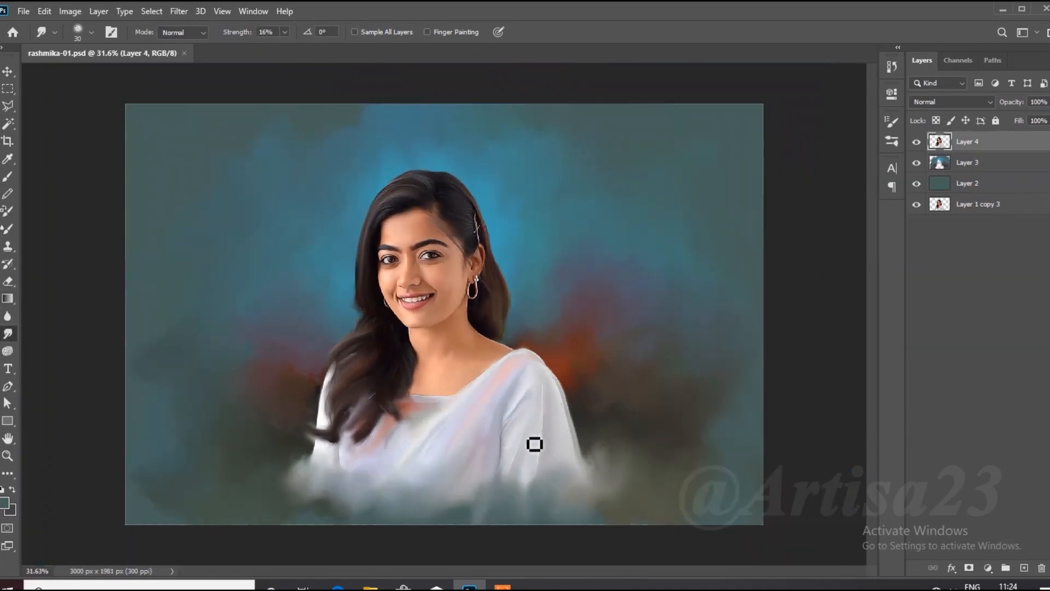
key(bracketleft)
key(bracketleft)
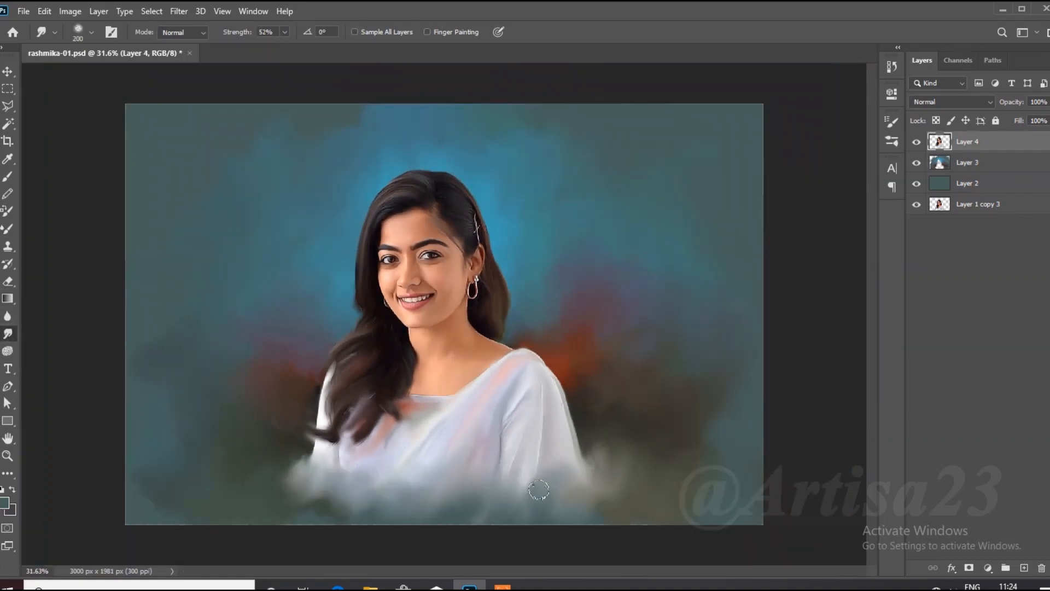
mouse_move(543, 482)
mouse_down()
mouse_move(460, 512)
mouse_move(366, 489)
mouse_move(325, 465)
mouse_up()
key(bracketright)
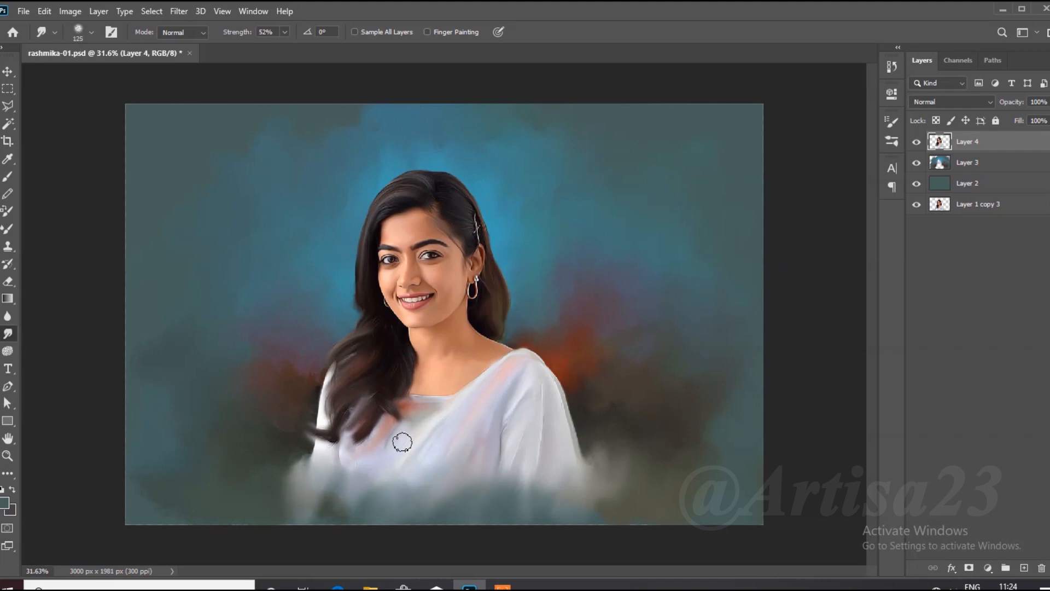
- Smudge the hair ends over the chest and the dress beside them on Layer 4 with a 70 px tip
scroll(403, 399, up, 4)
key(bracketright)
key(bracketright)
drag(366, 387, 392, 436)
mouse_move(321, 395)
mouse_down()
mouse_move(297, 401)
mouse_move(254, 474)
mouse_up()
drag(245, 378, 232, 441)
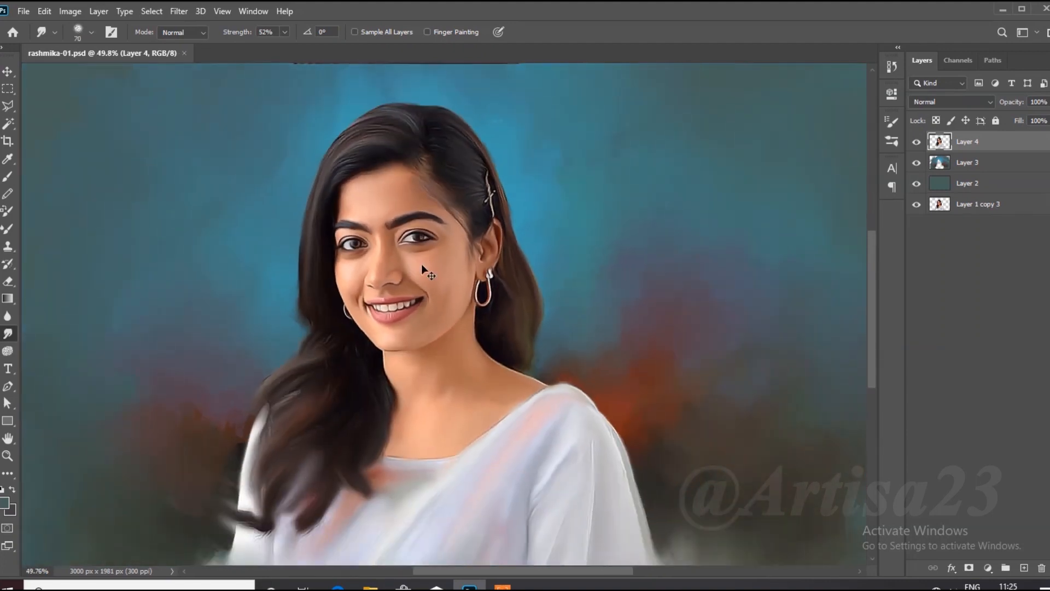
- Adjust the Levels of the portrait on Layer 4 and open its Color Balance adjustment
key(ctrl+0)
click(70, 11)
click(291, 57)
drag(829, 252, 821, 250)
click(70, 11)
mouse_move(87, 46)
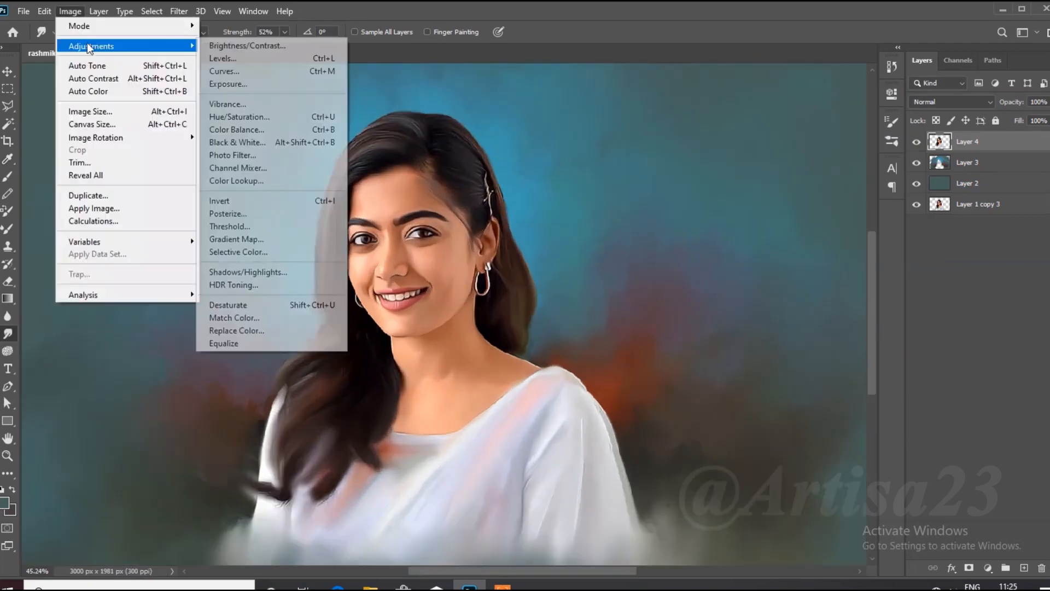
click(236, 129)
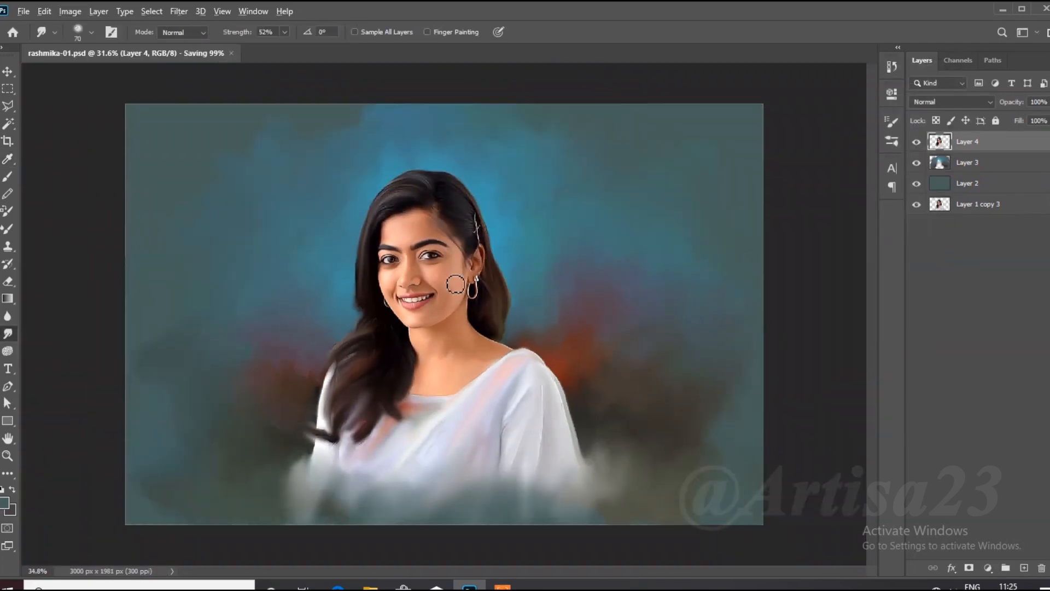
- Smudge the hair beside the large earring on Layer 4
scroll(462, 282, up, 5)
drag(564, 333, 541, 310)
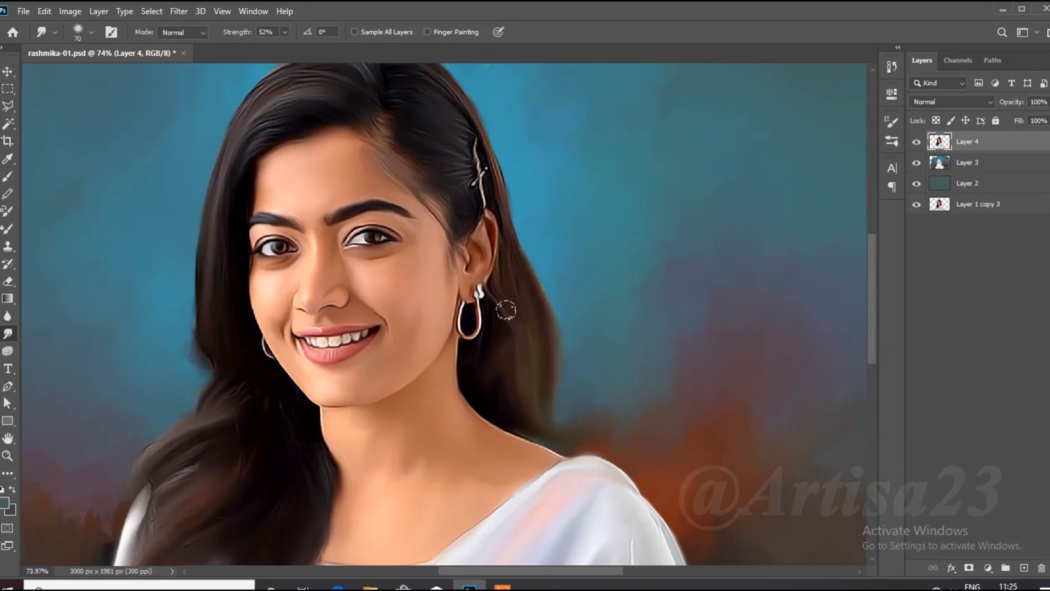
scroll(508, 290, up, 2)
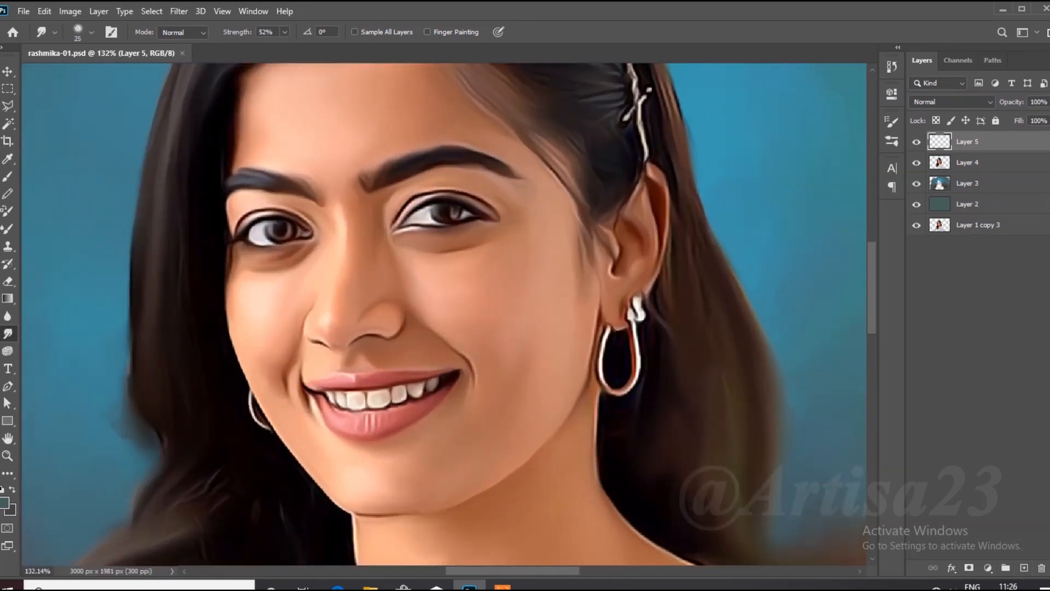
- Darken the lash line of the eye on the right with a small black brush on Layer 5
key(b)
key(bracketleft)
key(bracketleft)
key(bracketleft)
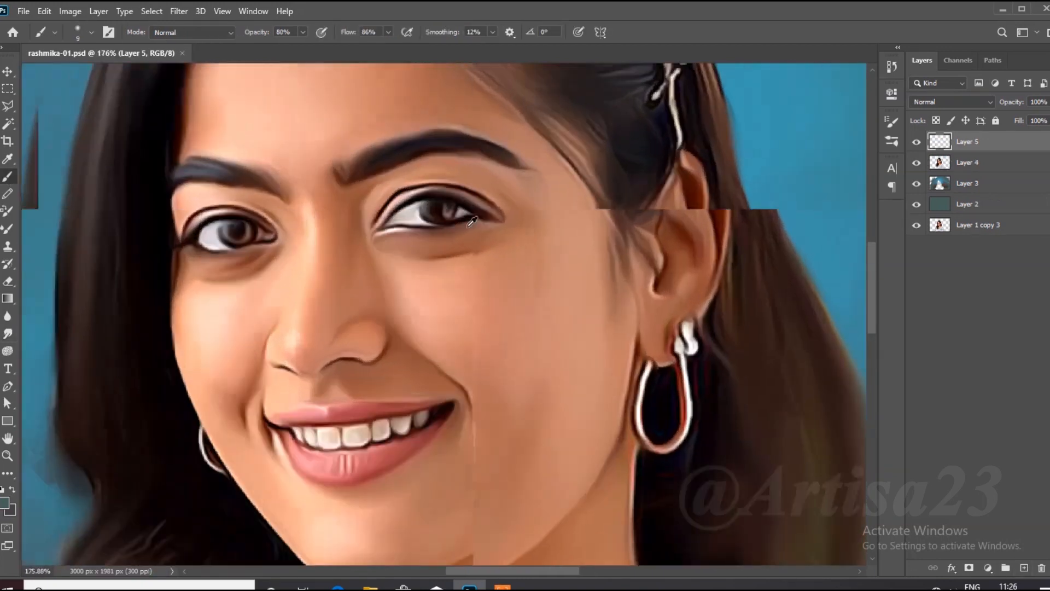
scroll(439, 201, up, 5)
mouse_move(498, 209)
mouse_down()
mouse_move(356, 228)
mouse_move(453, 279)
mouse_move(363, 196)
mouse_up()
key(bracketleft)
scroll(452, 268, down, 5)
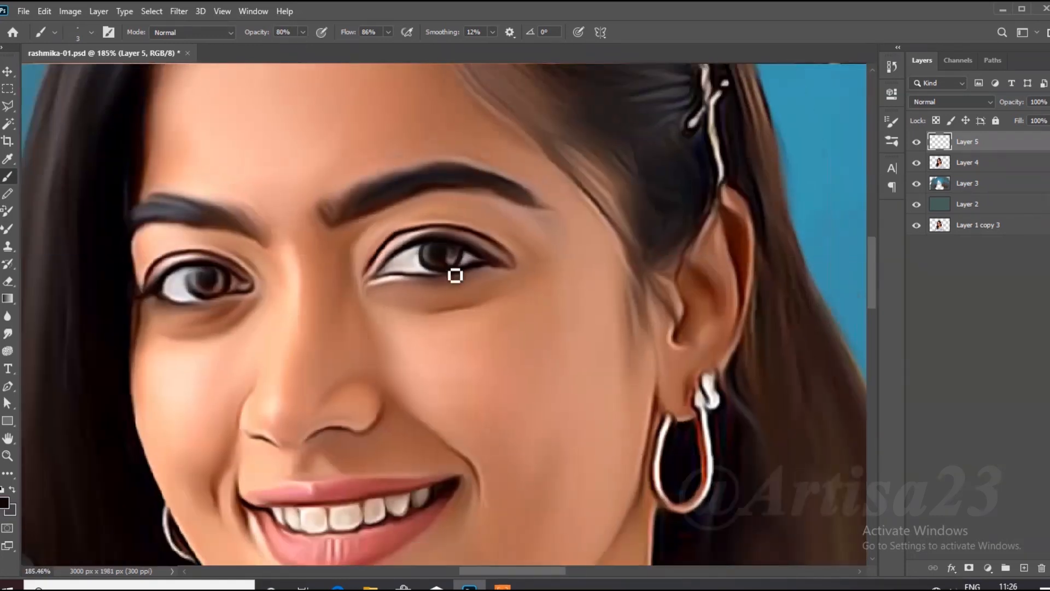
- Paint dark blue (#14446d) strokes around the iris of the right-hand eye with a fine brush, raising the opacity to 93%
scroll(455, 275, up, 5)
click(111, 33)
click(682, 112)
click(855, 85)
click(5, 502)
click(769, 441)
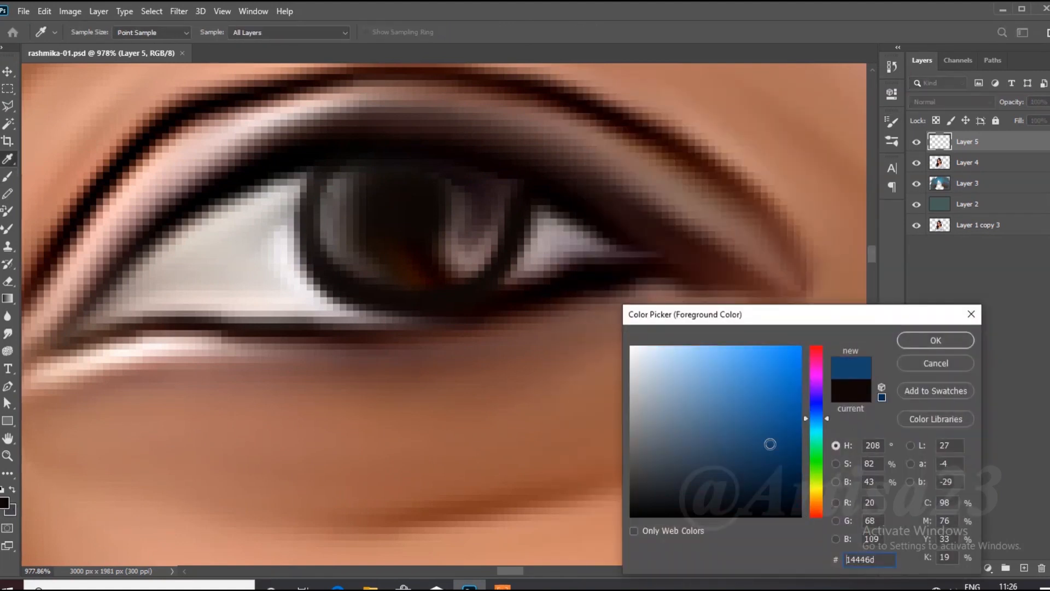
click(935, 337)
mouse_move(447, 280)
mouse_down()
mouse_move(392, 293)
mouse_move(364, 261)
mouse_up()
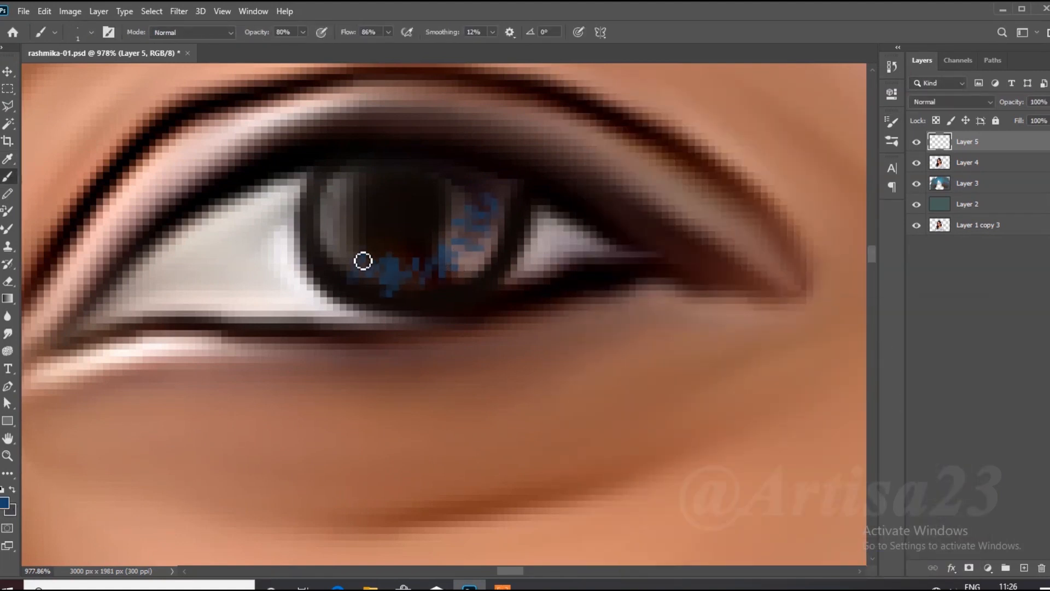
key(9)
key(3)
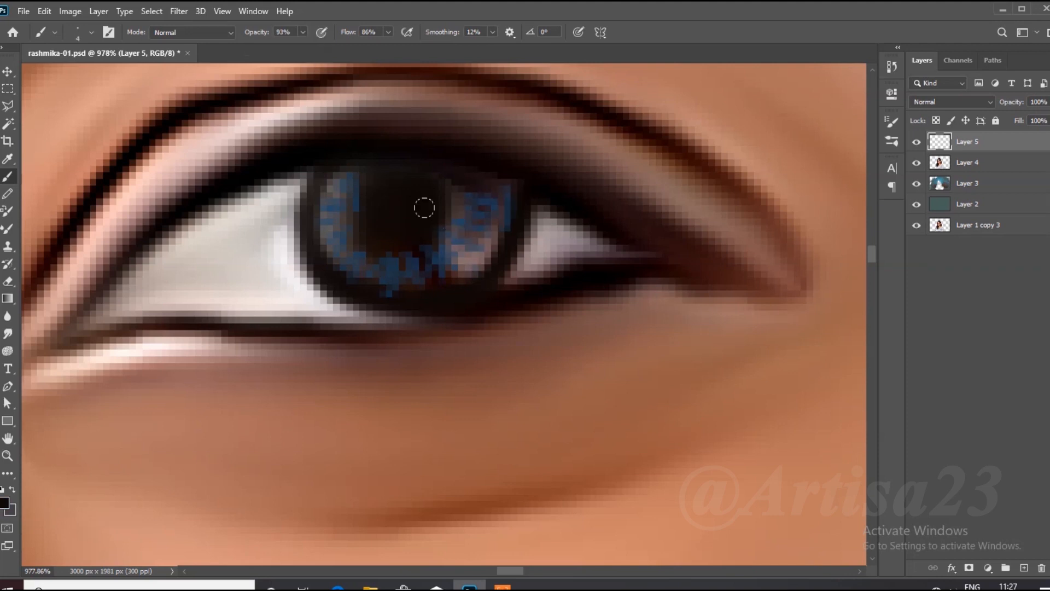
- Layer lighter blue strokes around the pupil in the right-hand eye's iris
click(5, 505)
click(729, 379)
click(916, 343)
key(bracketleft)
drag(456, 224, 490, 255)
mouse_move(364, 254)
mouse_down()
mouse_move(341, 219)
mouse_move(347, 197)
mouse_move(403, 283)
mouse_move(444, 280)
mouse_move(484, 246)
mouse_up()
- Choose a golden yellow foreground colour and add flecks around the pupil in the blue iris
click(5, 505)
click(812, 465)
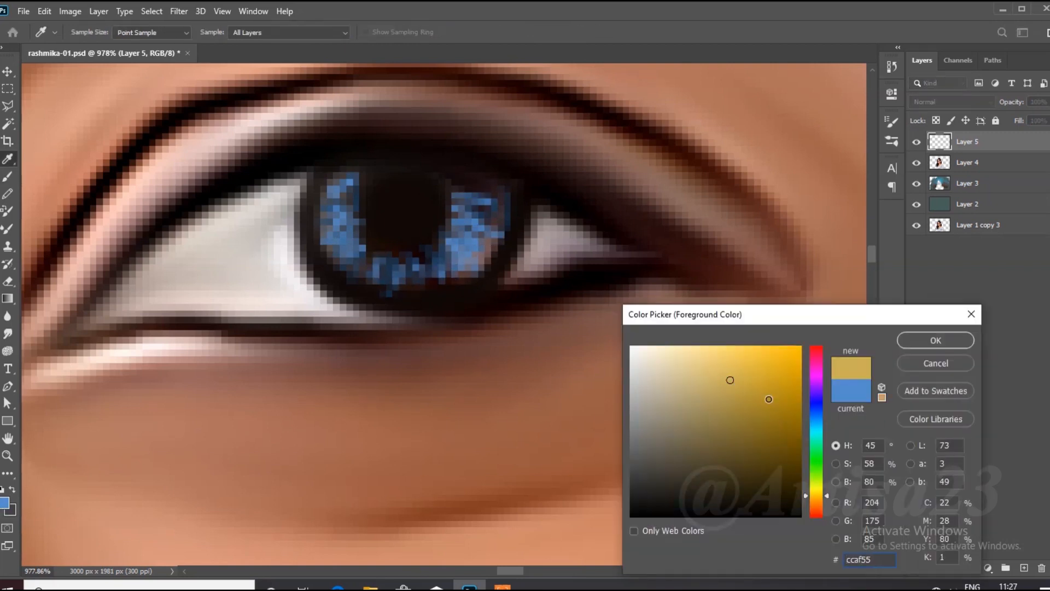
click(924, 340)
drag(466, 216, 458, 241)
mouse_move(389, 255)
mouse_down()
mouse_move(366, 250)
mouse_move(339, 195)
mouse_up()
mouse_move(385, 249)
mouse_down()
mouse_move(407, 223)
mouse_move(411, 233)
mouse_up()
- Sample blue from the iris, paint more strokes along its lower and right parts, and save the document
alt+click(413, 265)
drag(437, 257, 449, 216)
mouse_move(411, 290)
mouse_down()
mouse_move(499, 275)
mouse_move(450, 284)
mouse_up()
drag(464, 198, 500, 214)
scroll(372, 214, down, 20)
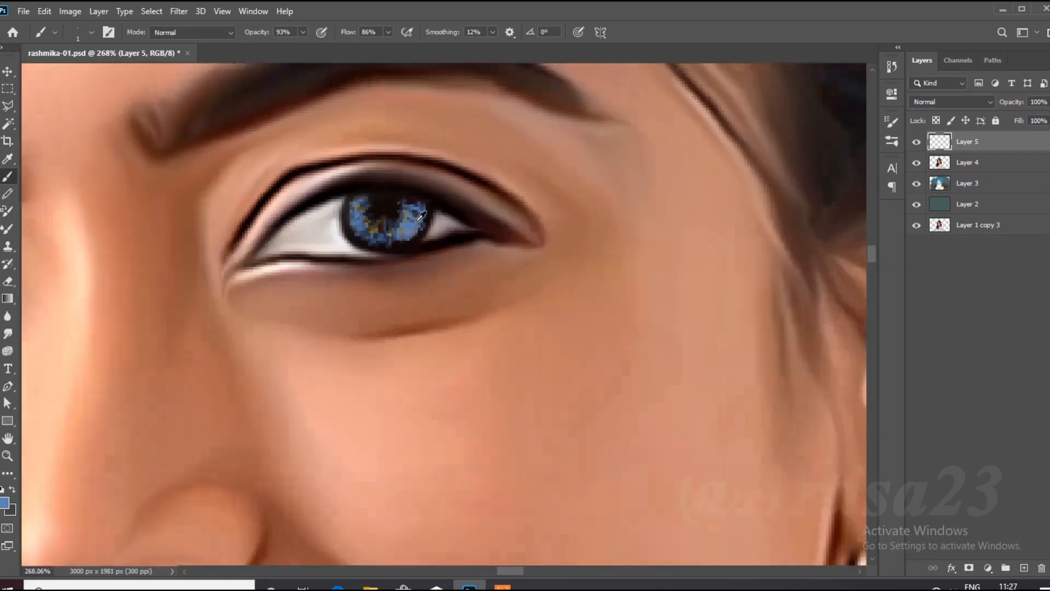
key(ctrl+s)
- Choose a dark navy blue and paint fine shading strokes through the lower iris and along its rim
scroll(415, 230, up, 20)
alt+click(448, 243)
click(4, 503)
click(778, 448)
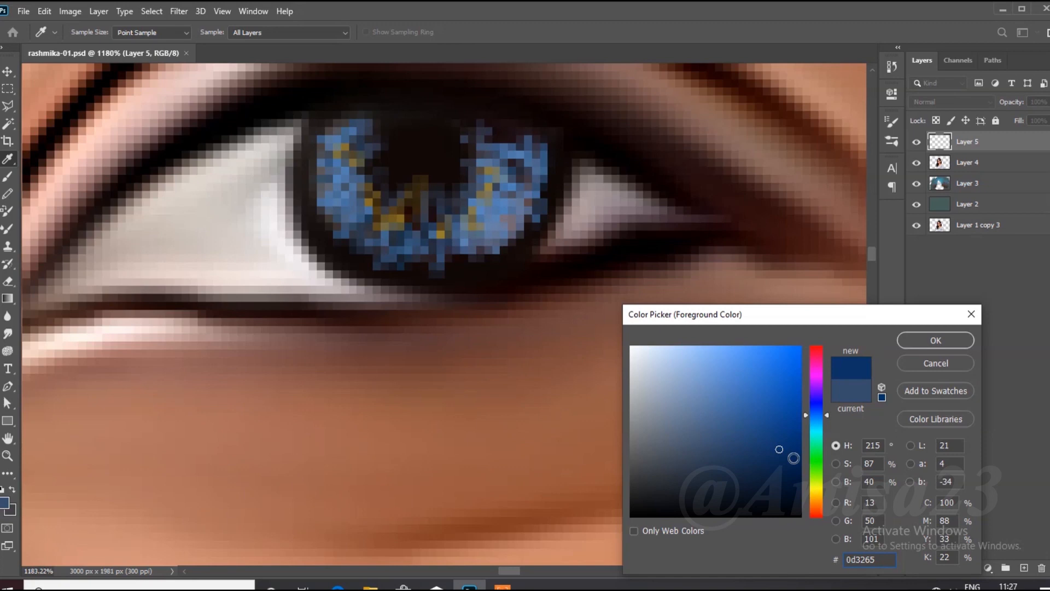
click(794, 458)
click(935, 340)
scroll(397, 210, up, 4)
drag(436, 211, 436, 261)
drag(418, 244, 418, 273)
mouse_move(349, 251)
mouse_down()
mouse_move(410, 277)
mouse_move(488, 268)
mouse_up()
scroll(501, 248, down, 3)
mouse_move(512, 183)
mouse_down()
mouse_move(540, 146)
mouse_move(585, 176)
mouse_move(382, 129)
mouse_move(436, 205)
mouse_move(502, 108)
mouse_move(443, 157)
mouse_move(448, 164)
mouse_move(440, 158)
mouse_up()
key(ctrl+z)
key(ctrl+z)
- Sample a colour from the iris and paint strokes beside the pupil in its upper right part
alt+click(458, 194)
mouse_move(458, 194)
mouse_down()
mouse_move(405, 202)
mouse_move(518, 232)
mouse_move(494, 150)
mouse_move(407, 179)
mouse_move(470, 265)
mouse_move(569, 162)
mouse_move(501, 207)
mouse_up()
scroll(482, 233, down, 10)
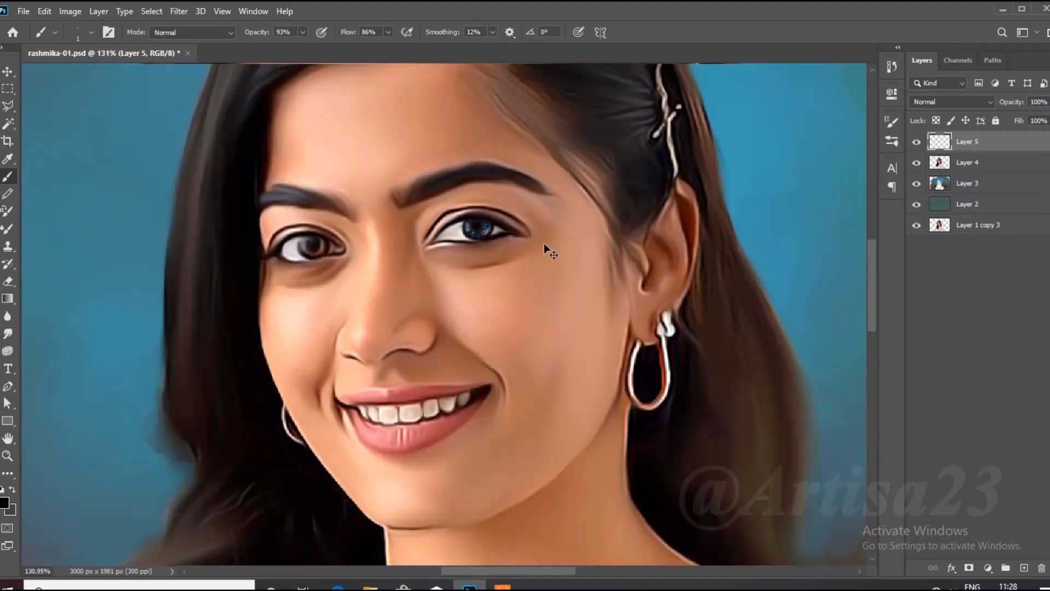
- Choose a light blue based on the iris colour and add highlight strokes on both sides of the iris
scroll(547, 250, up, 10)
alt+click(425, 188)
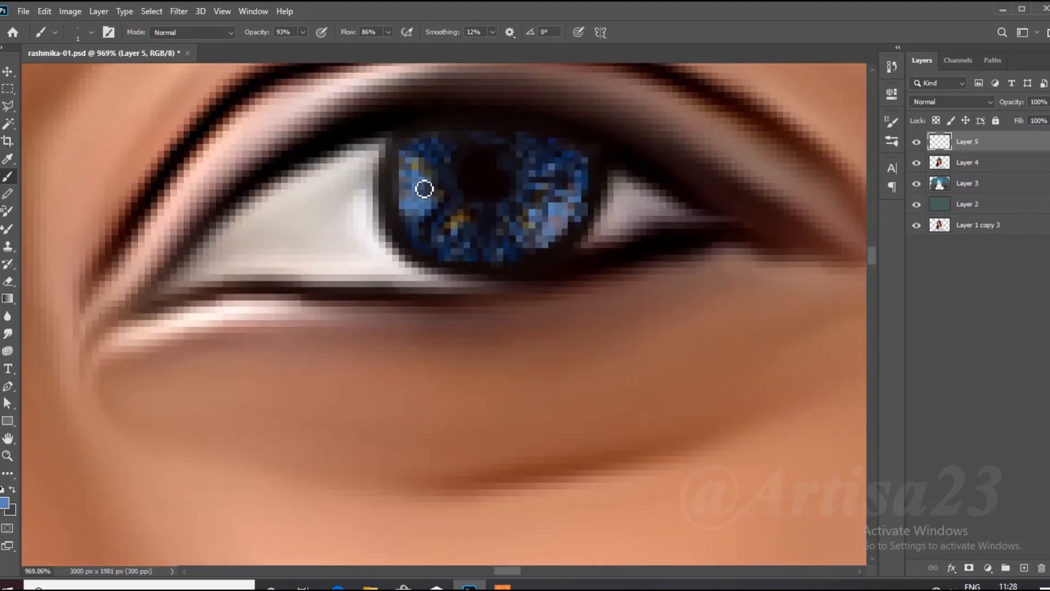
click(5, 505)
click(706, 356)
click(916, 342)
scroll(450, 203, up, 4)
mouse_move(371, 171)
mouse_down()
mouse_move(420, 170)
mouse_move(382, 219)
mouse_up()
drag(619, 209, 600, 218)
drag(572, 220, 590, 266)
scroll(425, 220, down, 8)
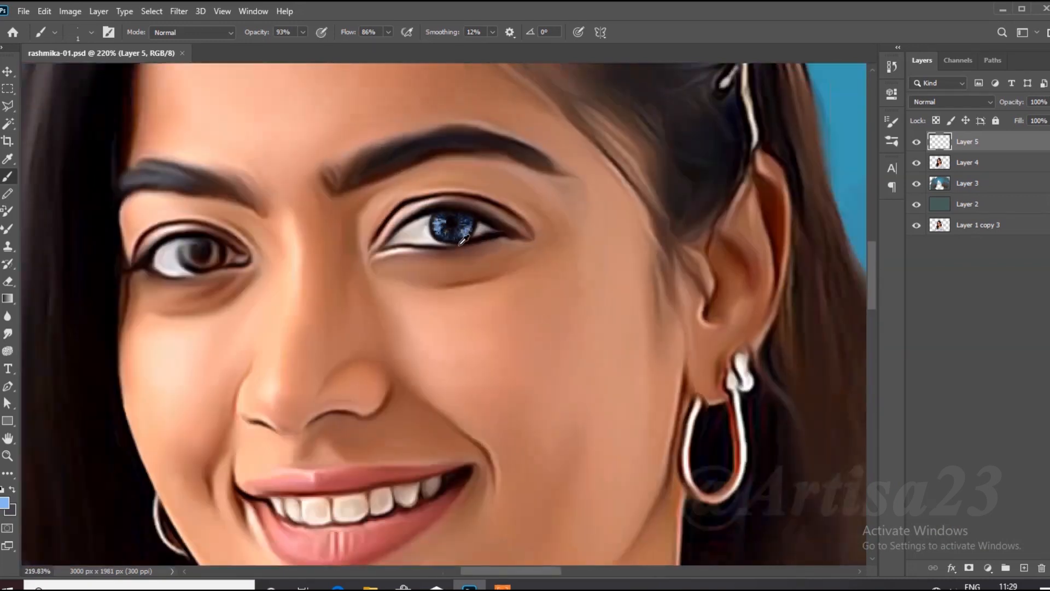
- Duplicate Layer 5, move the original above the copy, hide it, and make Layer 5 copy active
scroll(459, 244, up, 1)
key(ctrl+j)
drag(969, 163, 969, 144)
click(916, 142)
click(975, 163)
- Apply a Box Blur with a 1-pixel radius to the painted iris area on Layer 5 copy, deselect, and save
click(7, 88)
scroll(407, 188, up, 2)
drag(399, 175, 524, 266)
click(179, 11)
mouse_move(254, 159)
click(377, 203)
drag(642, 328, 601, 334)
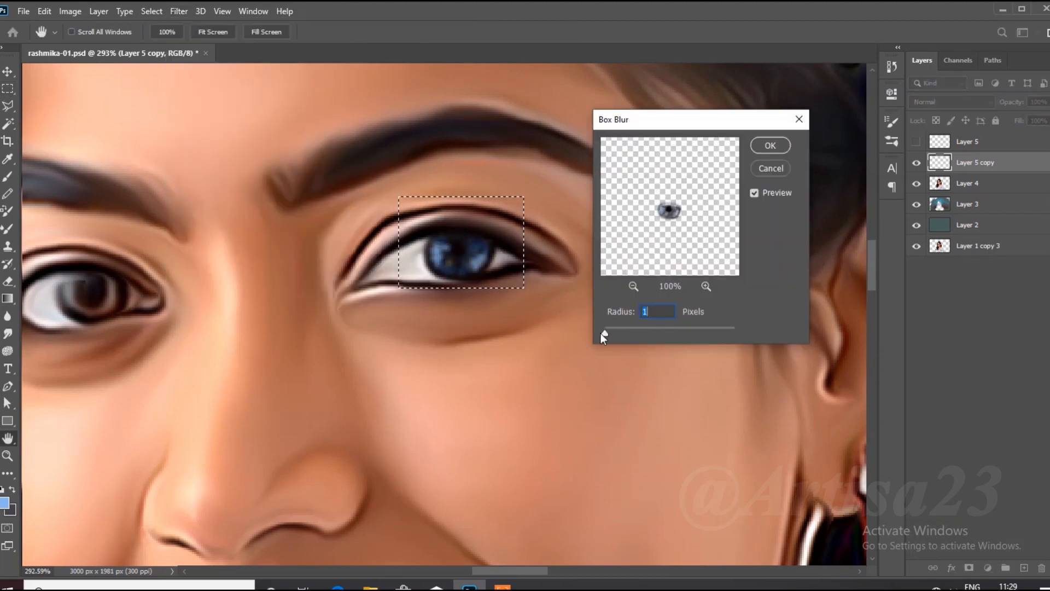
click(770, 145)
key(ctrl+d)
scroll(456, 238, down, 4)
key(ctrl+s)
scroll(436, 235, up, 6)
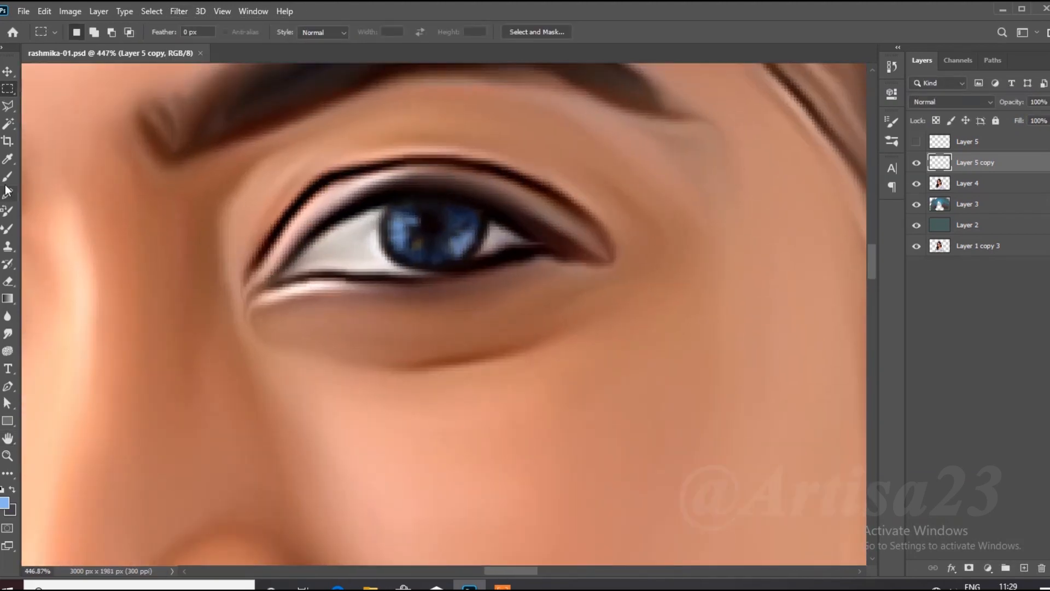
- Choose a very dark navy and darken the iris rim and the area around the pupil on Layer 5 copy
click(7, 177)
scroll(456, 225, up, 5)
click(5, 502)
click(793, 495)
click(935, 340)
scroll(365, 192, up, 6)
mouse_move(366, 188)
mouse_down()
mouse_move(375, 347)
mouse_move(626, 232)
mouse_move(466, 176)
mouse_up()
scroll(505, 223, down, 1)
mouse_move(505, 223)
mouse_down()
mouse_move(517, 214)
mouse_move(474, 199)
mouse_up()
mouse_move(343, 226)
mouse_down()
mouse_move(445, 366)
mouse_move(580, 293)
mouse_up()
- Add fine dark radial strokes in the lower iris, shade its upper part, and save the document
scroll(501, 334, up, 3)
drag(487, 305, 487, 350)
drag(465, 306, 459, 353)
mouse_move(414, 321)
mouse_down()
mouse_move(345, 303)
mouse_move(483, 286)
mouse_move(532, 244)
mouse_move(536, 192)
mouse_up()
mouse_move(350, 213)
mouse_down()
mouse_move(574, 242)
mouse_move(555, 218)
mouse_up()
scroll(556, 218, down, 5)
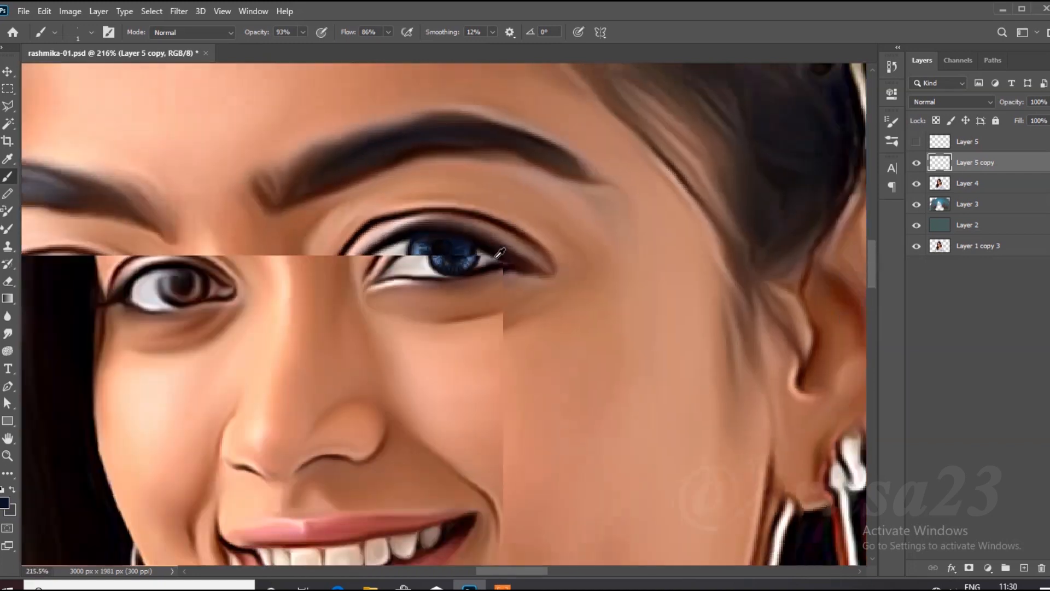
scroll(496, 257, down, 3)
key(ctrl+s)
- Sample blue from the iris and paint highlight strokes along its lower right side
scroll(476, 262, up, 8)
alt+click(471, 246)
drag(459, 262, 431, 299)
drag(483, 224, 454, 267)
- Choose a brighter blue and paint highlight strokes on the left side of the iris, finishing with a darker blue foreground colour
click(5, 502)
click(753, 382)
click(935, 339)
drag(295, 270, 314, 234)
drag(282, 209, 330, 193)
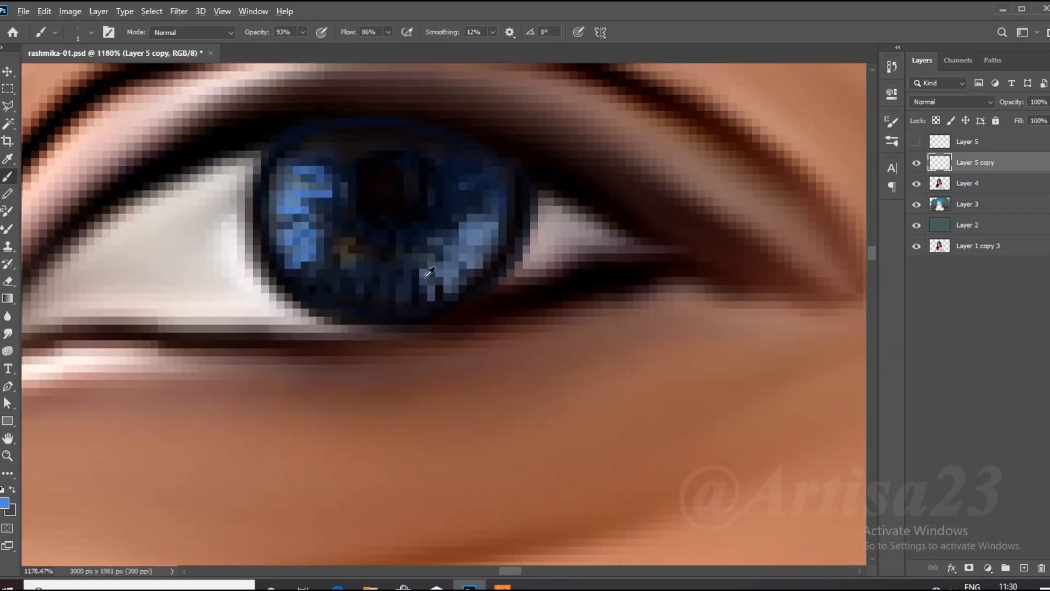
click(5, 502)
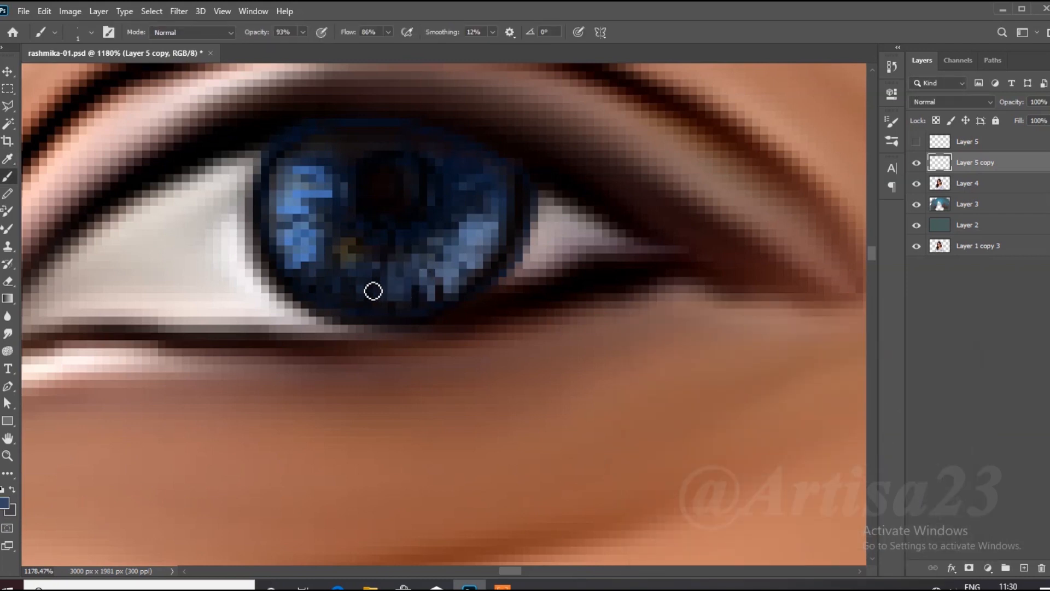
scroll(453, 229, down, 5)
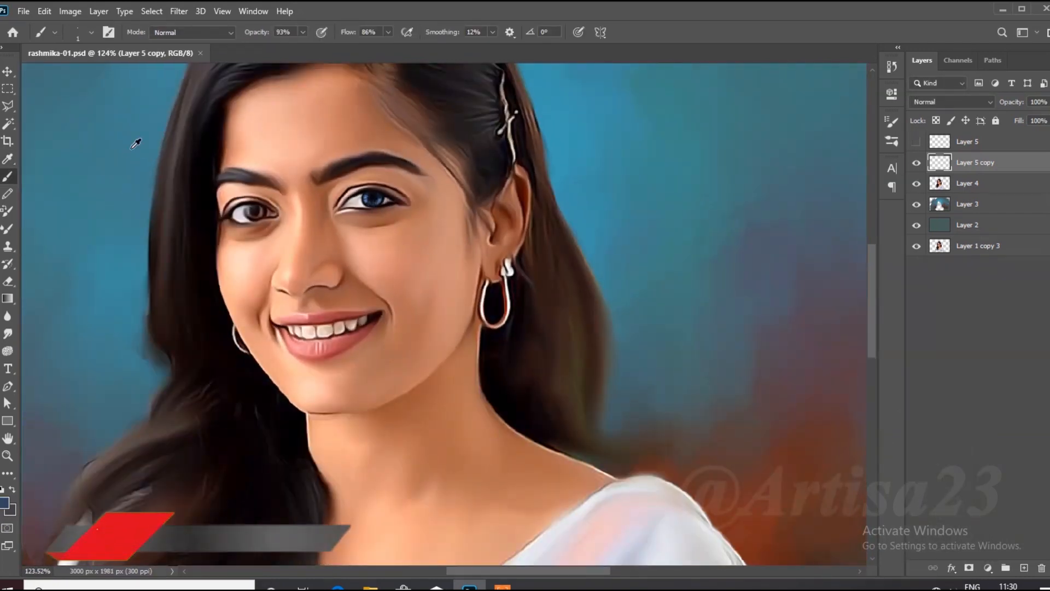
- Duplicate the painted blue iris, fit the copy over the iris of the other eye, and save the document
scroll(280, 198, up, 5)
key(v)
drag(495, 203, 224, 234)
scroll(227, 233, up, 7)
mouse_move(255, 232)
mouse_down()
mouse_move(231, 212)
mouse_move(254, 218)
mouse_move(244, 219)
mouse_up()
scroll(247, 246, down, 10)
key(ctrl+s)
- Merge the two iris layers into a single layer
scroll(372, 208, up, 3)
ctrl+click(979, 183)
right_click(985, 183)
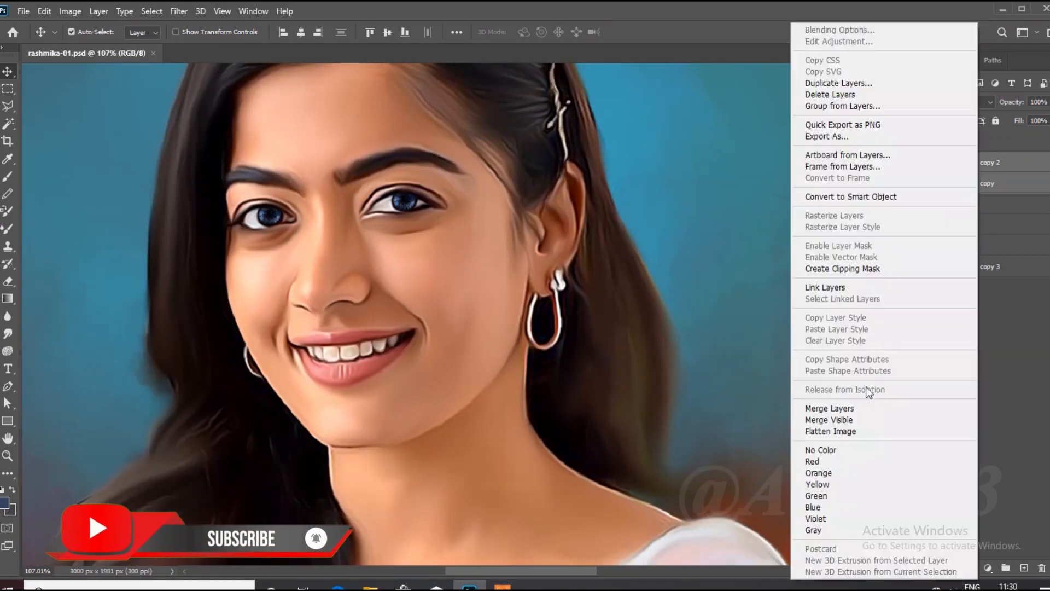
click(854, 408)
- Add a new layer above the irises and paint small white catchlights on both irises with a 3 px white brush
scroll(428, 218, up, 3)
click(1024, 568)
scroll(328, 191, up, 3)
click(7, 177)
click(5, 502)
click(632, 348)
click(954, 337)
scroll(414, 187, up, 8)
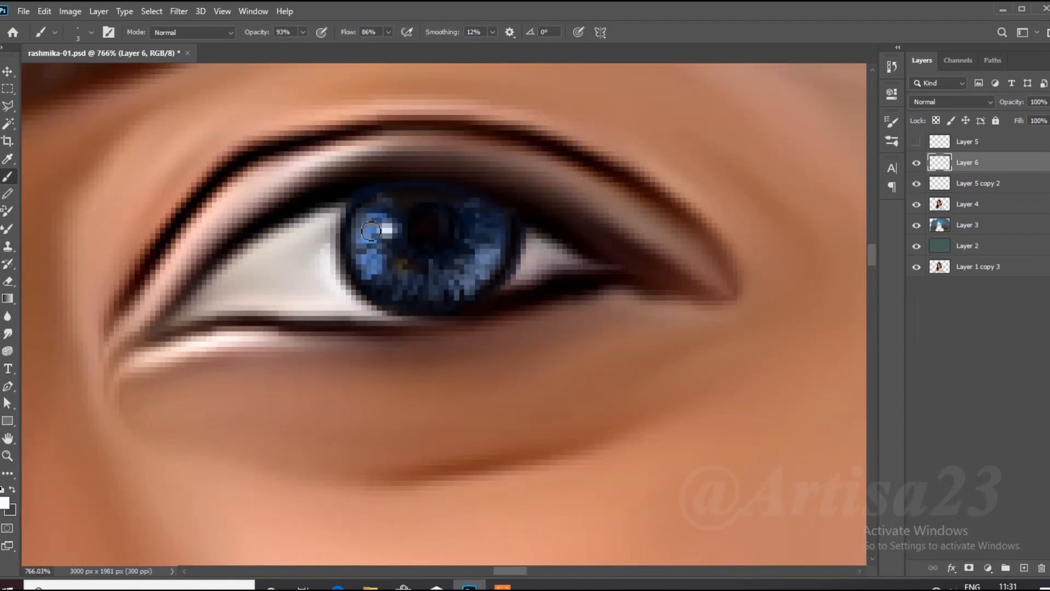
scroll(381, 234, down, 5)
scroll(162, 227, up, 5)
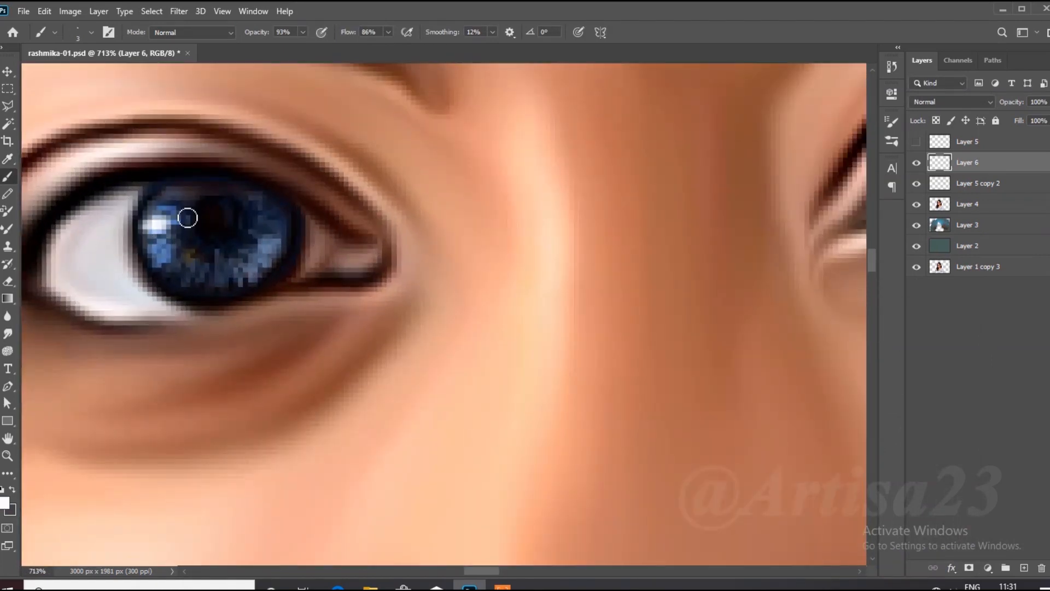
scroll(514, 214, down, 8)
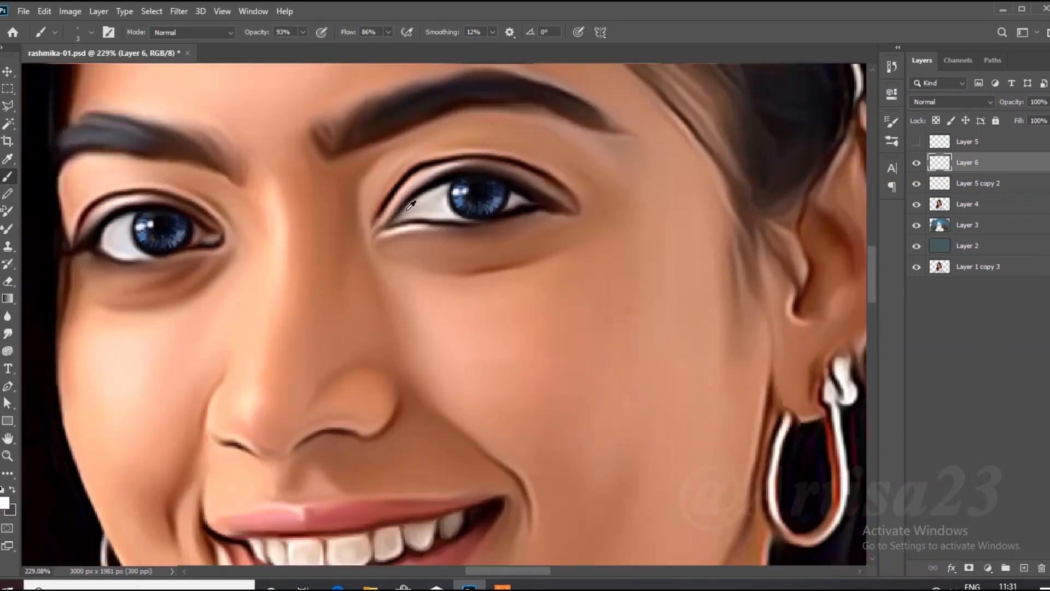
- Rework the white catchlights on both irises with the 3 px brush, comparing the two eyes
key(e)
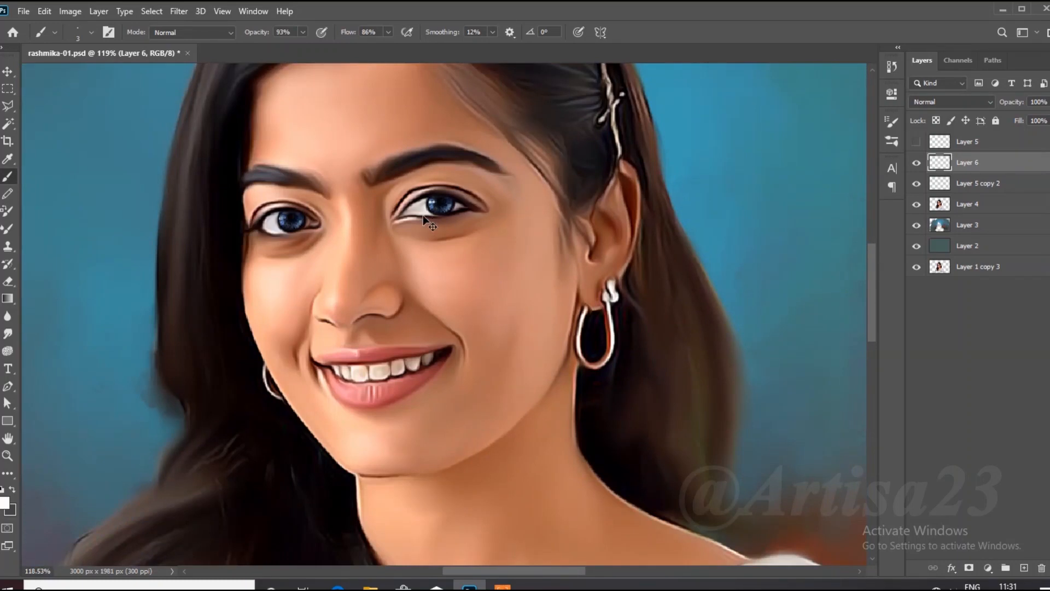
scroll(425, 211, up, 5)
key(b)
scroll(427, 201, up, 3)
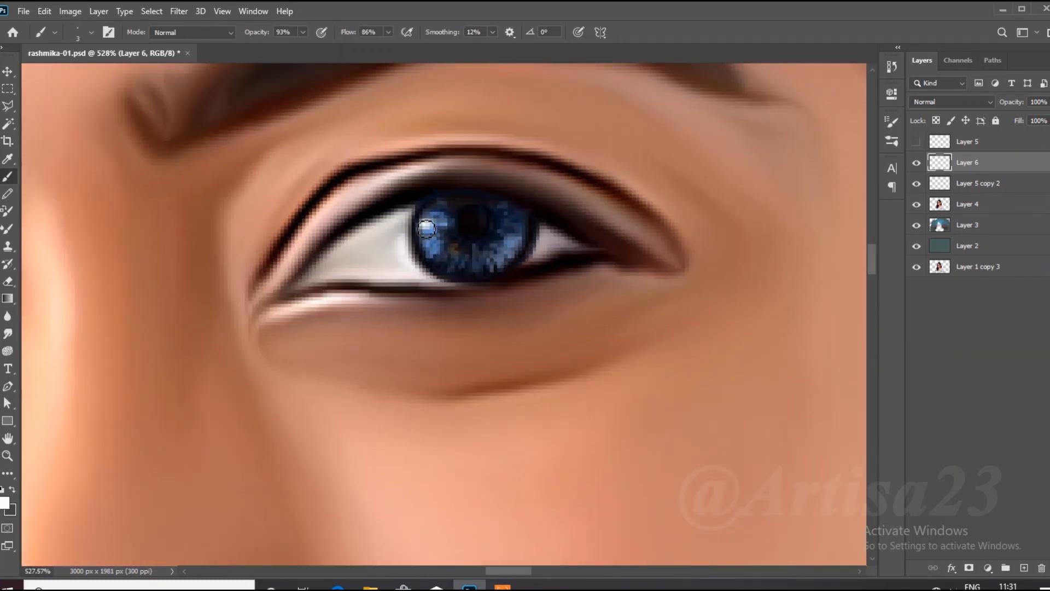
scroll(450, 231, down, 3)
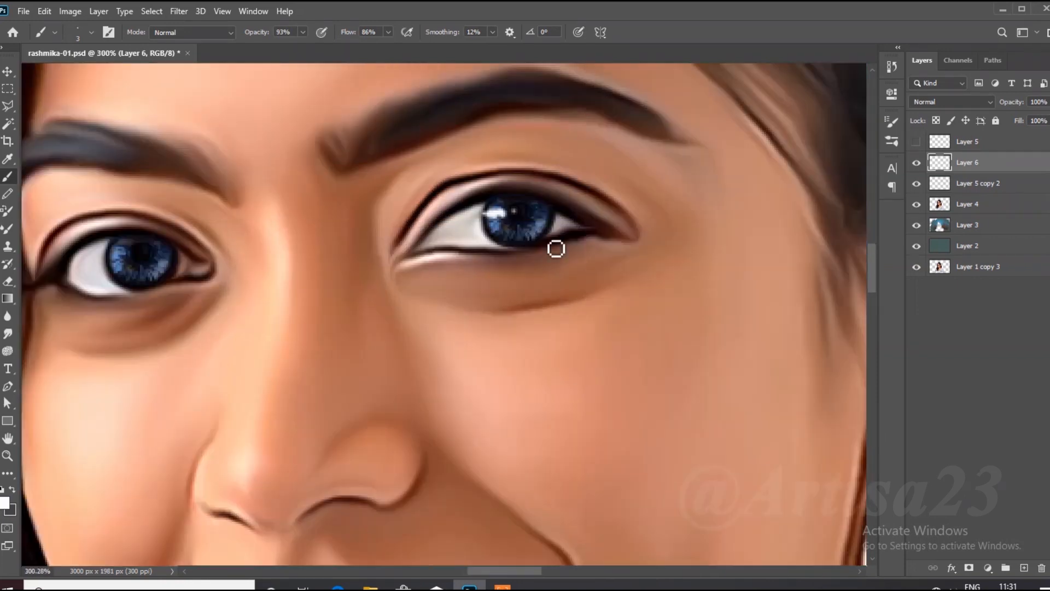
scroll(112, 261, up, 3)
scroll(119, 254, down, 5)
key(e)
scroll(382, 218, up, 3)
key(b)
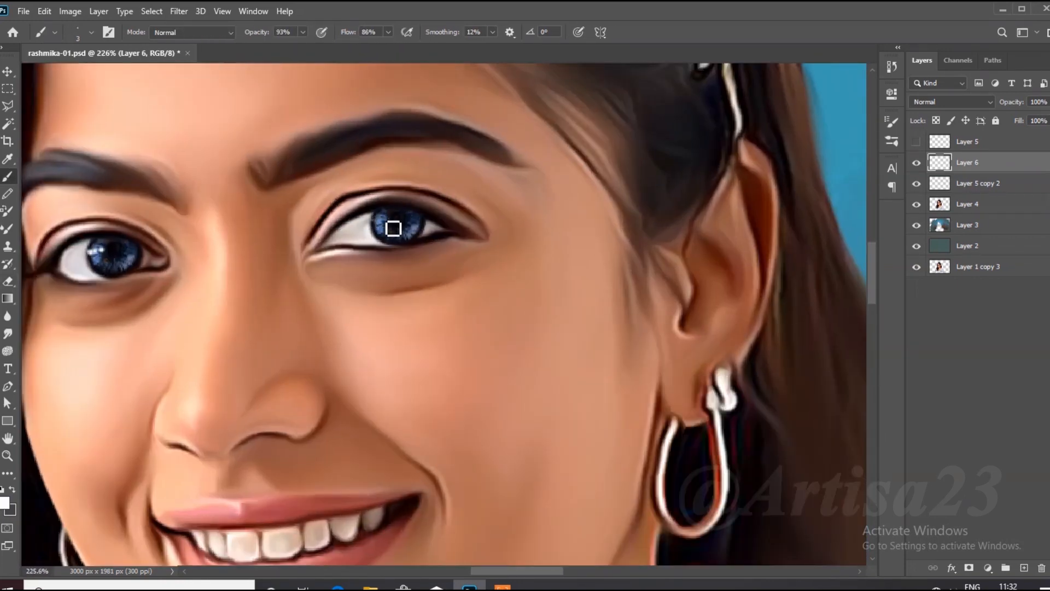
- Finish the white catchlights on the irises with a 7 px brush and save the document
scroll(376, 228, up, 3)
key(bracketright)
key(bracketright)
key(bracketright)
key(bracketright)
scroll(454, 200, down, 8)
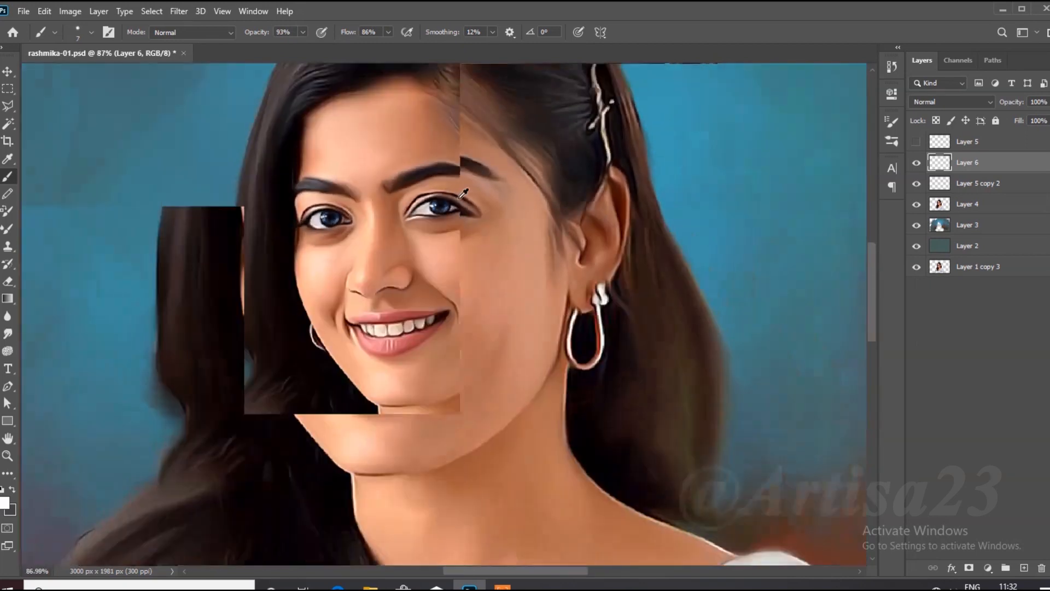
scroll(443, 260, up, 2)
key(ctrl+s)
- Delete the hidden Layer 5
click(975, 143)
key(Delete)
scroll(575, 202, up, 2)
- Shift the iris colour on Layer 5 copy 2 from blue towards teal with an image adjustment and save
click(993, 167)
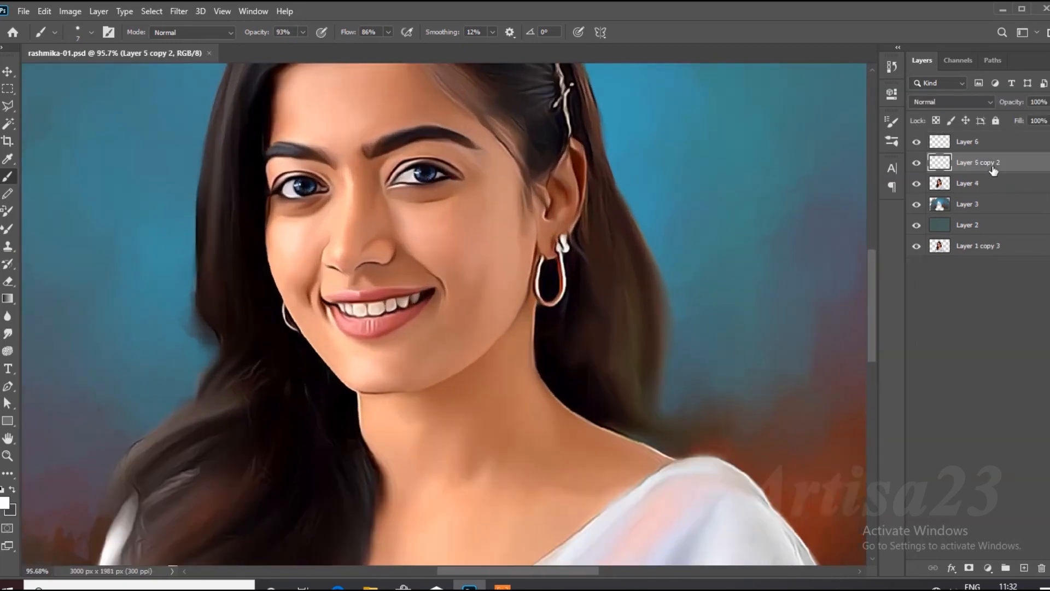
scroll(372, 236, up, 2)
click(70, 11)
mouse_move(93, 46)
click(246, 117)
drag(717, 161, 702, 143)
click(869, 95)
scroll(471, 241, down, 5)
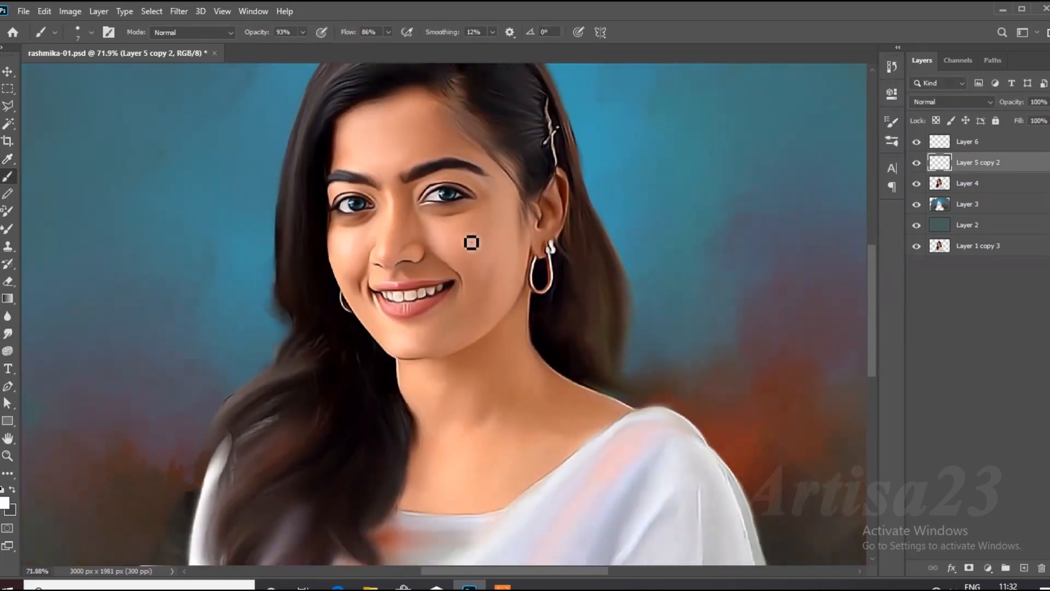
key(ctrl+s)
- Apply a second colour adjustment to Layer 5 copy 2 for a stronger teal iris and save
scroll(464, 203, up, 5)
click(70, 11)
mouse_move(93, 46)
click(303, 115)
mouse_move(717, 161)
mouse_down()
mouse_move(682, 157)
mouse_move(707, 153)
mouse_up()
click(868, 95)
scroll(424, 200, down, 5)
key(ctrl+s)
scroll(471, 252, down, 1)
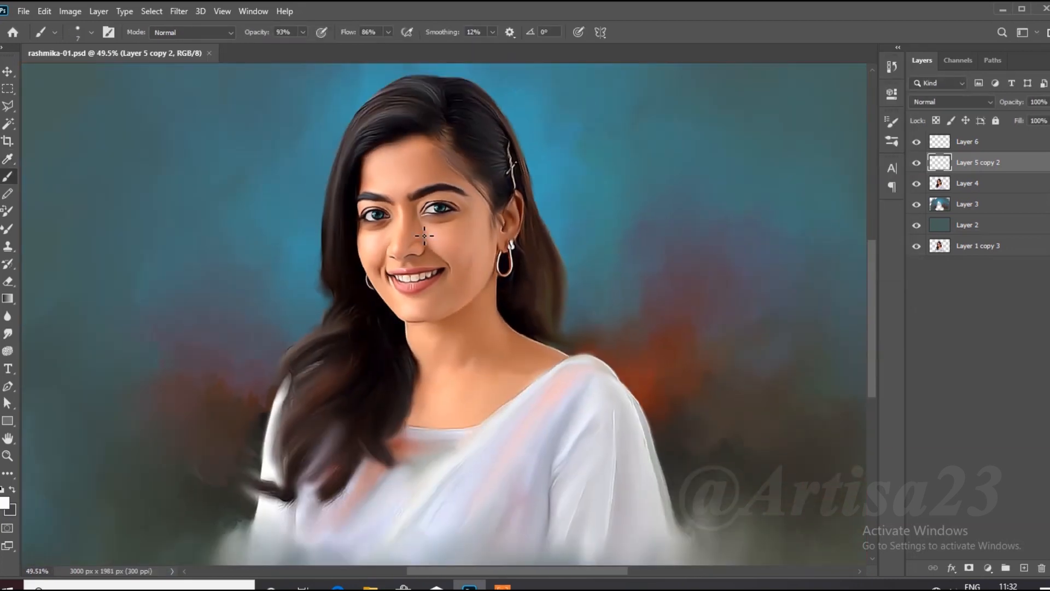
- Group Layer 6 with Layer 5 copy 2
scroll(413, 224, up, 4)
click(971, 143)
scroll(467, 211, down, 2)
scroll(470, 201, up, 3)
shift+click(973, 164)
key(ctrl+g)
- Add a new layer above Group 1 and set up the brush with 28% opacity and adjusted brush settings
click(1024, 568)
scroll(273, 213, up, 5)
scroll(252, 175, up, 2)
click(303, 32)
drag(304, 48, 261, 48)
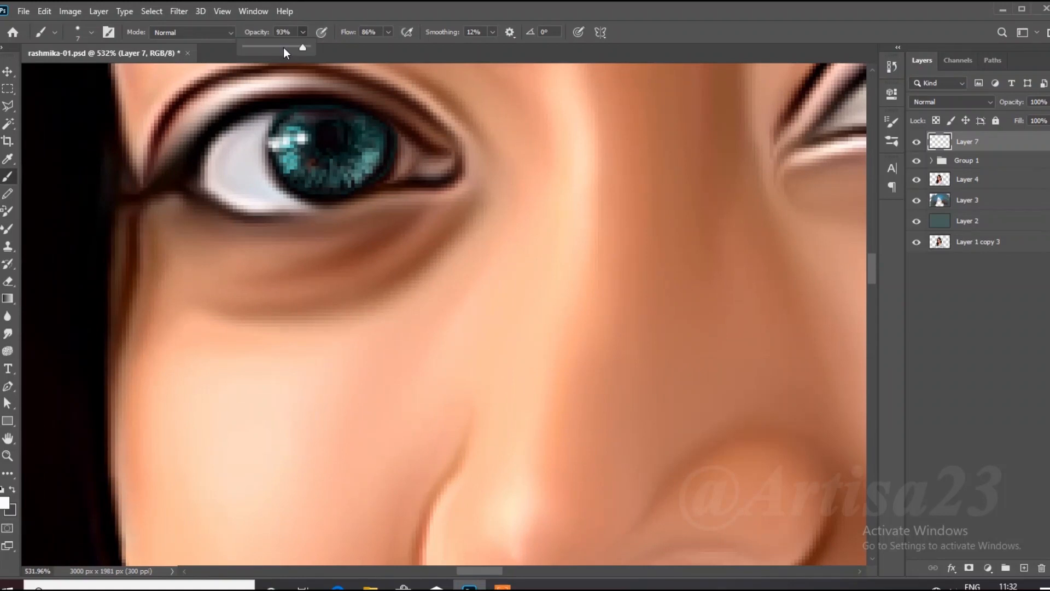
click(108, 32)
click(662, 111)
click(869, 78)
- Brighten the whites of both eyes with soft white strokes using an 8 px brush
scroll(286, 175, up, 3)
key(bracketleft)
key(bracketleft)
key(bracketleft)
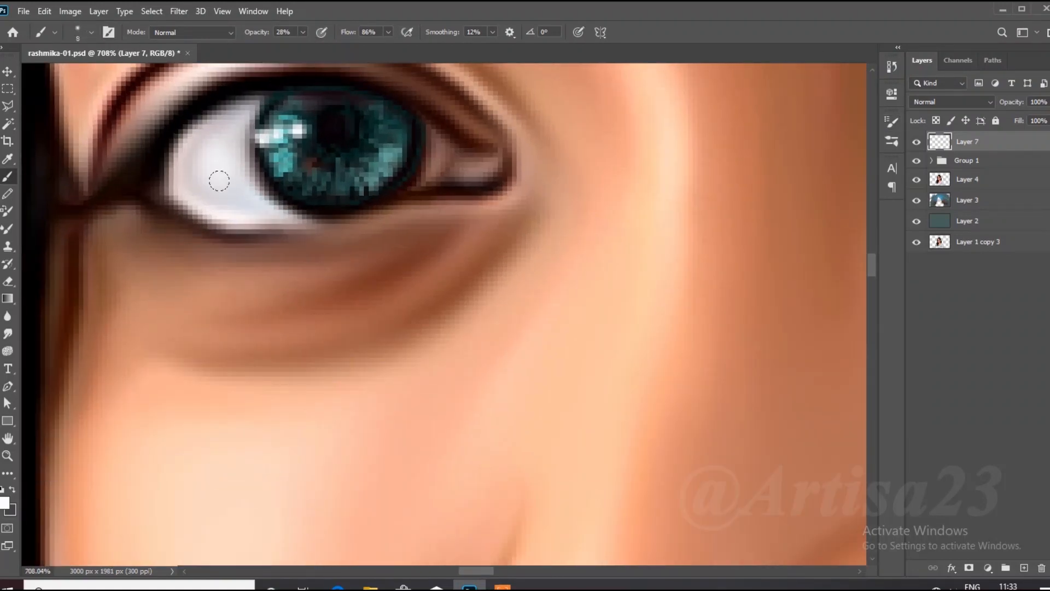
scroll(208, 178, down, 2)
scroll(465, 171, down, 3)
scroll(574, 129, up, 4)
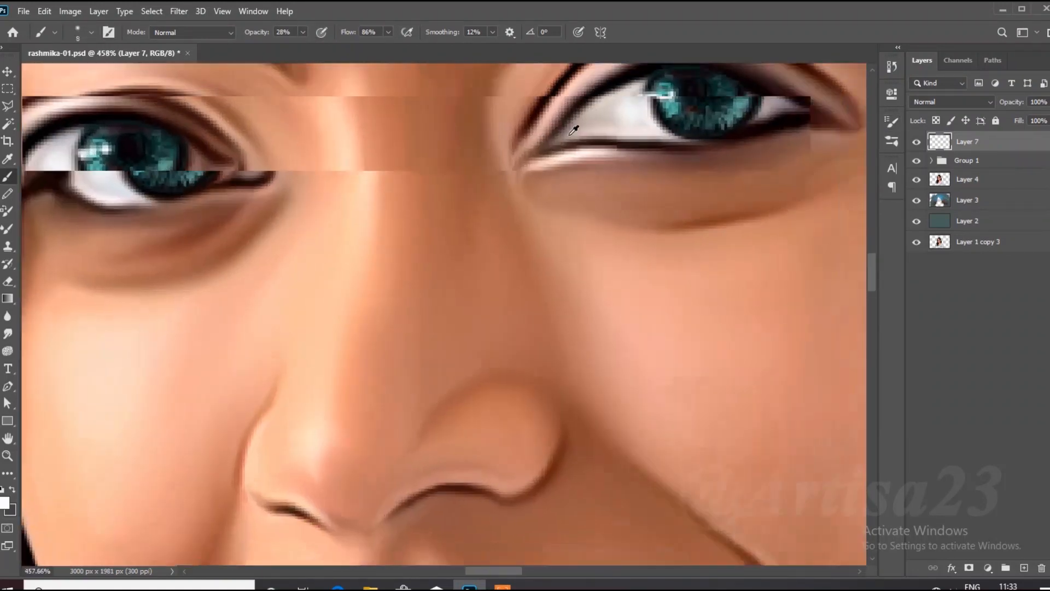
- Sample pinkish and brown tones around the eyes and tint the inner eye corners with a 4 px brush
key(bracketleft)
key(bracketleft)
alt+click(571, 132)
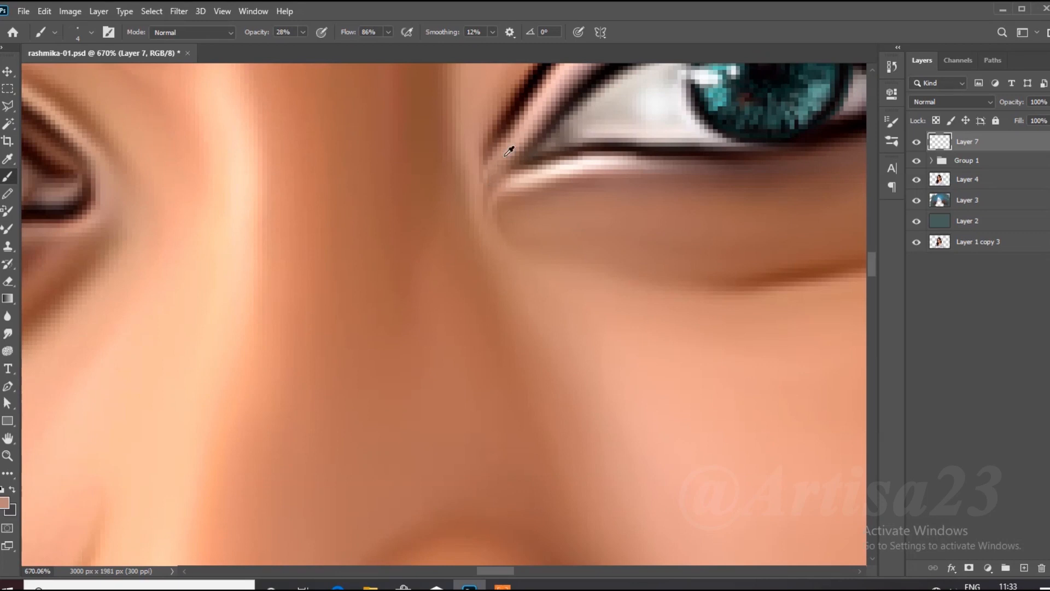
alt+click(509, 152)
scroll(509, 151, down, 4)
scroll(328, 191, up, 4)
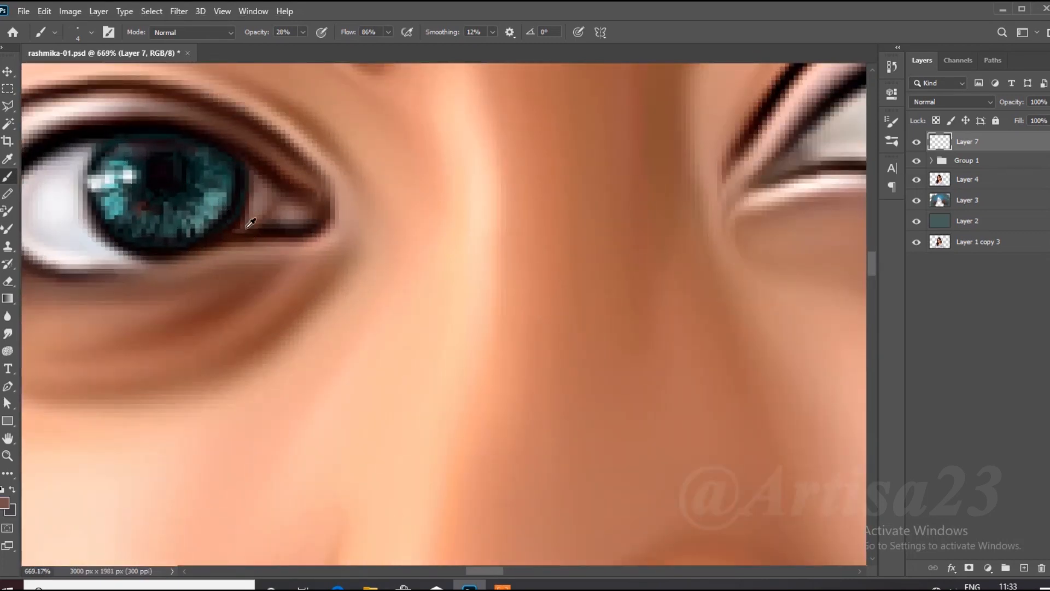
scroll(251, 222, down, 4)
scroll(437, 186, up, 5)
scroll(440, 232, down, 4)
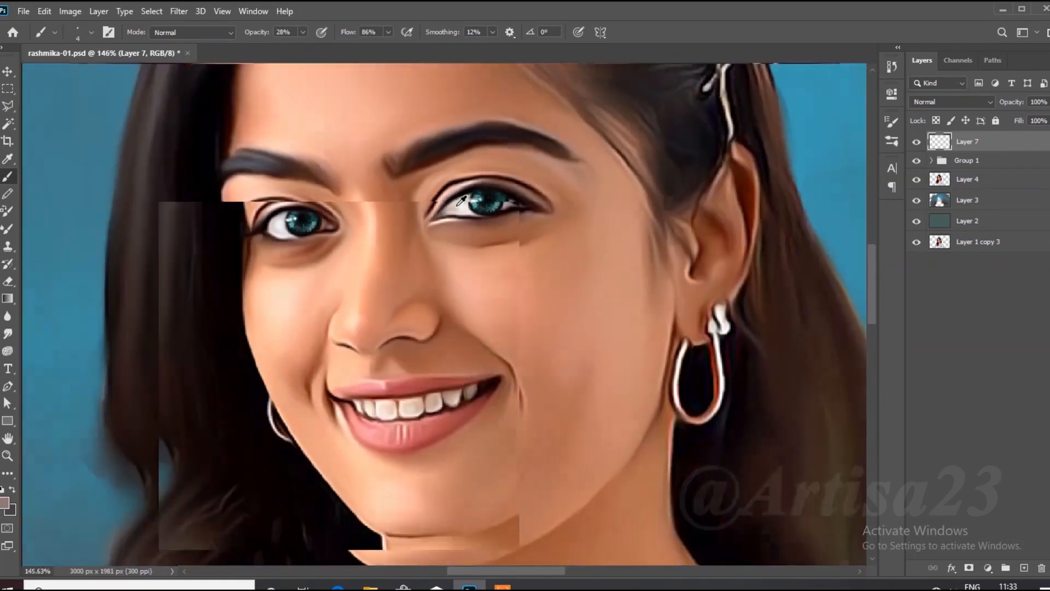
- Sample a dark red from the lips, adjust the brush colour, and paint fine detail in the inner eye corner
scroll(476, 225, up, 3)
alt+click(449, 181)
scroll(449, 182, down, 2)
alt+click(451, 378)
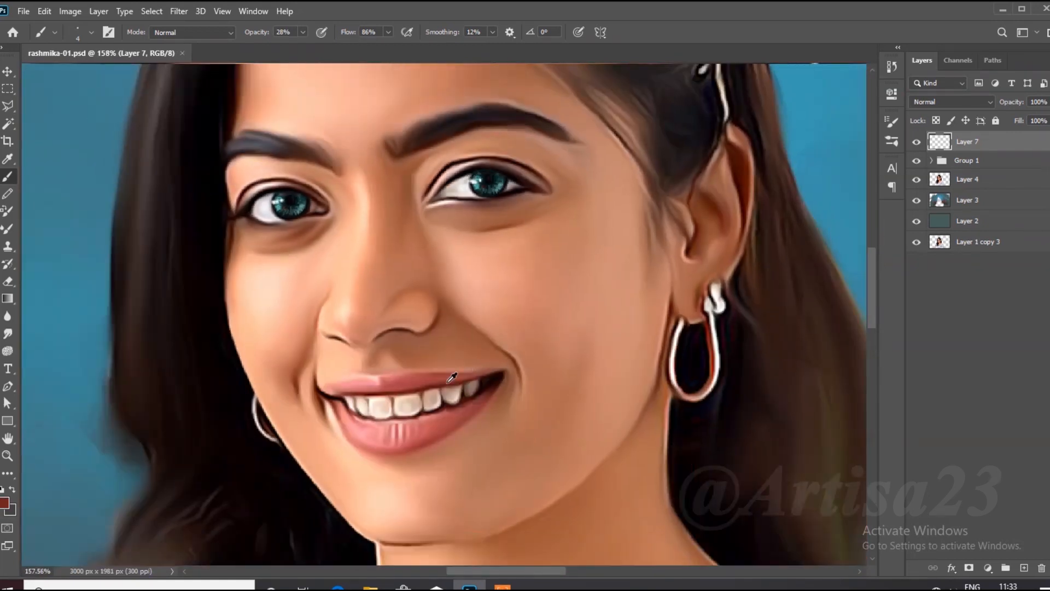
scroll(430, 190, up, 5)
scroll(447, 229, up, 1)
key(bracketleft)
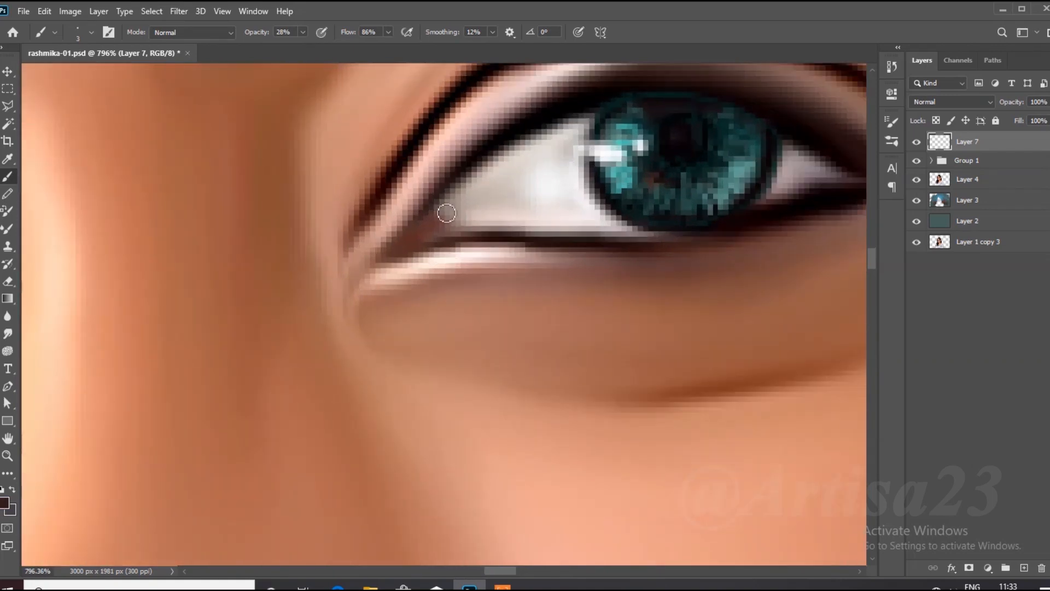
click(4, 502)
click(706, 384)
click(929, 340)
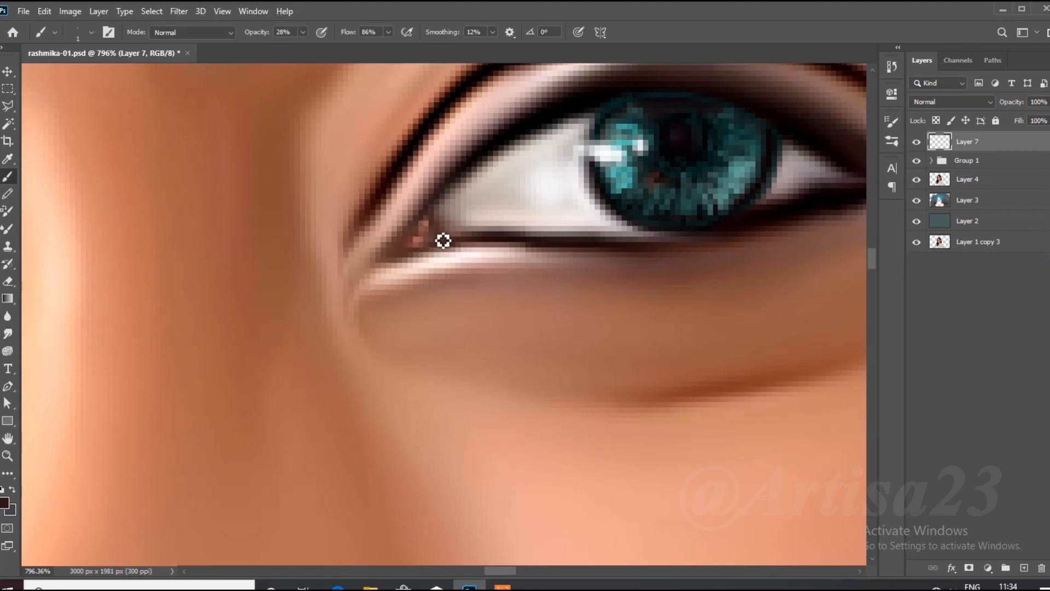
- Dab tiny white highlights into the inner corners of both eyes and save the document
scroll(443, 240, down, 6)
scroll(146, 202, up, 5)
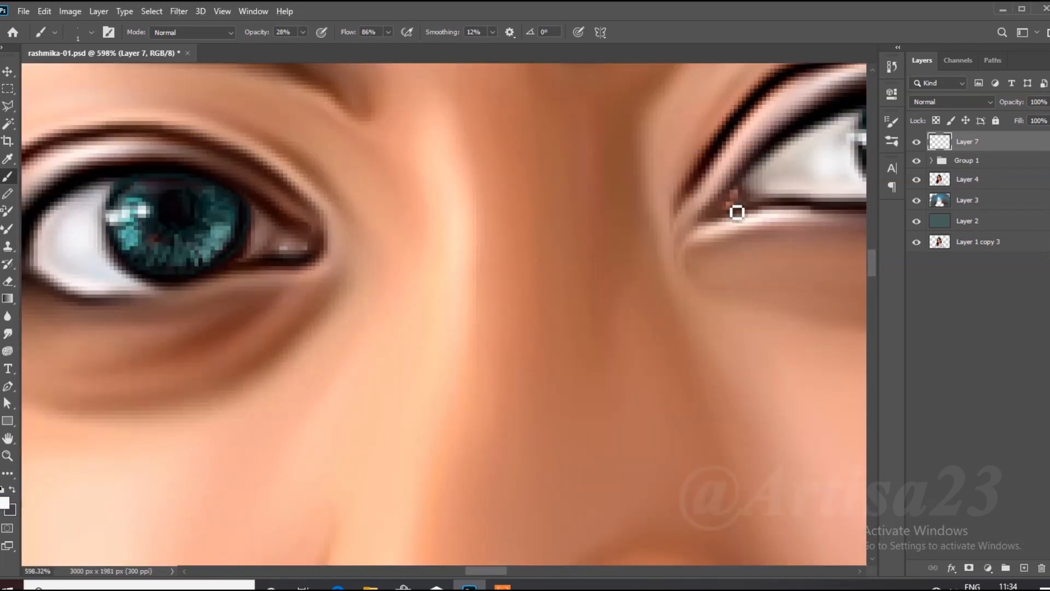
scroll(647, 208, down, 5)
key(ctrl+s)
- Smudge the painted inner eye corners at 52% strength with an 8 px brush and save the document
scroll(663, 246, up, 2)
key(r)
scroll(624, 218, up, 1)
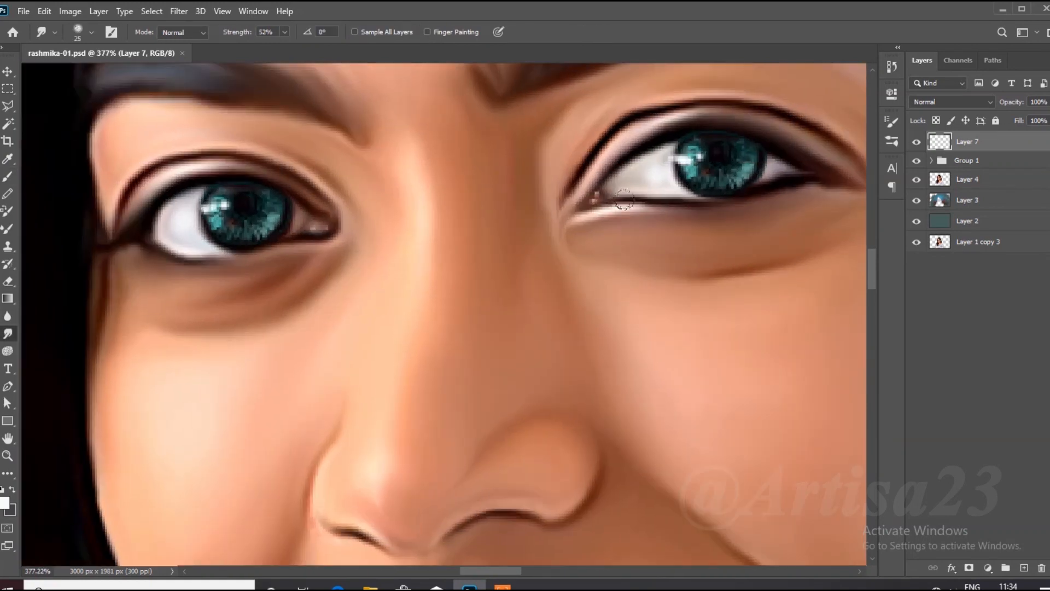
key(ctrl+s)
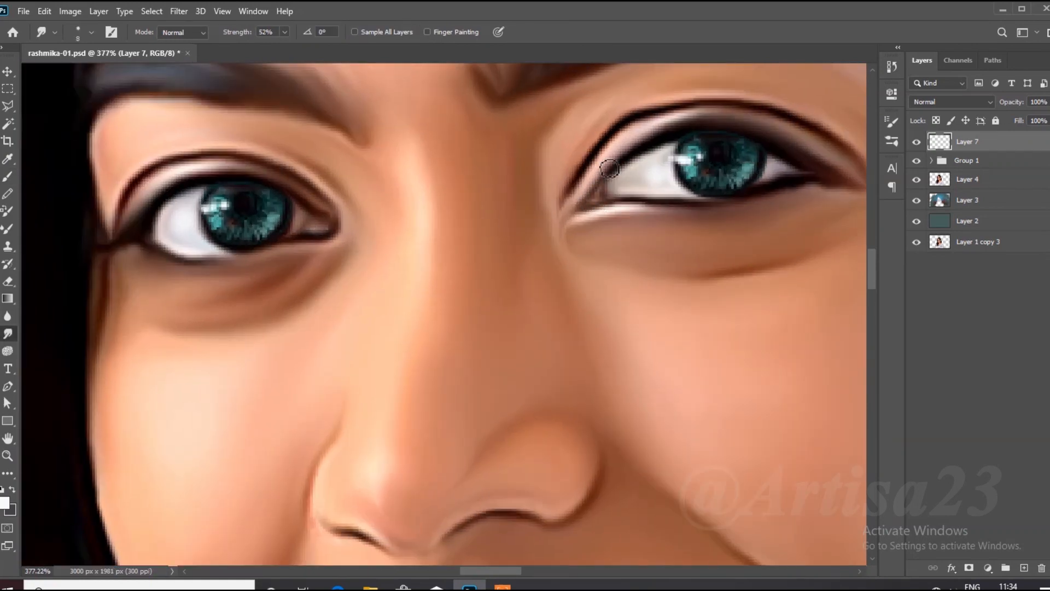
scroll(470, 284, down, 6)
scroll(523, 304, down, 5)
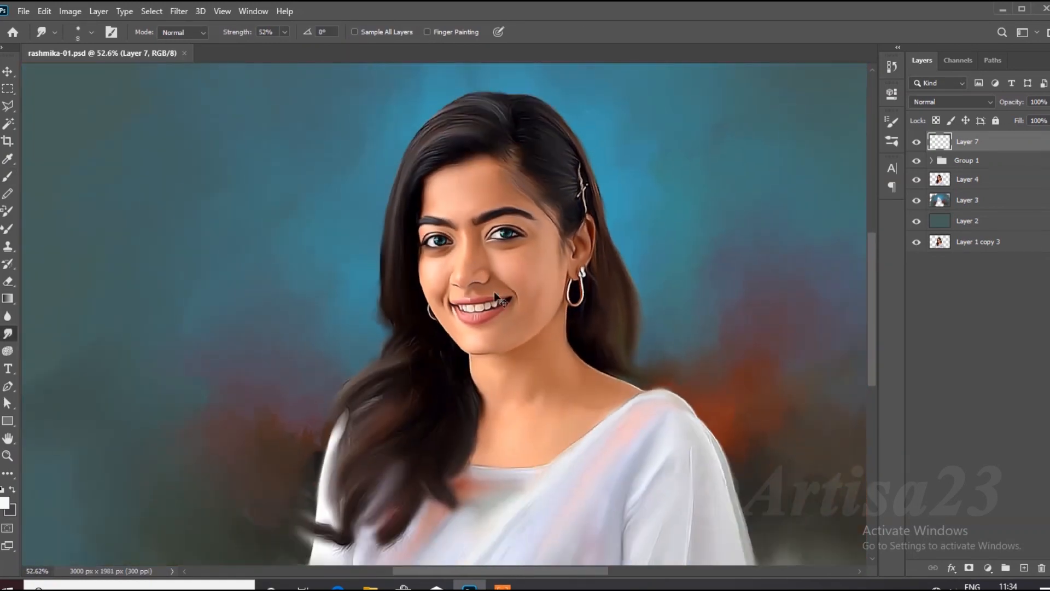
- Smooth the skin and dress along the neckline on Layer 4 with the Smudge tool at 24% strength, then save
scroll(499, 293, up, 2)
click(963, 179)
scroll(422, 475, up, 2)
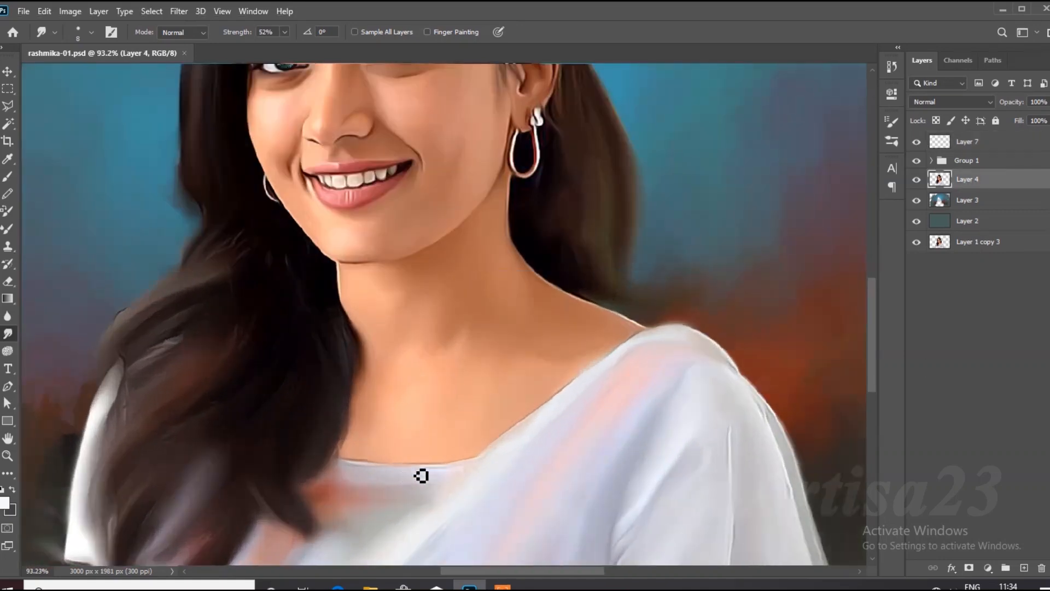
key(bracketright)
key(bracketright)
drag(360, 462, 451, 454)
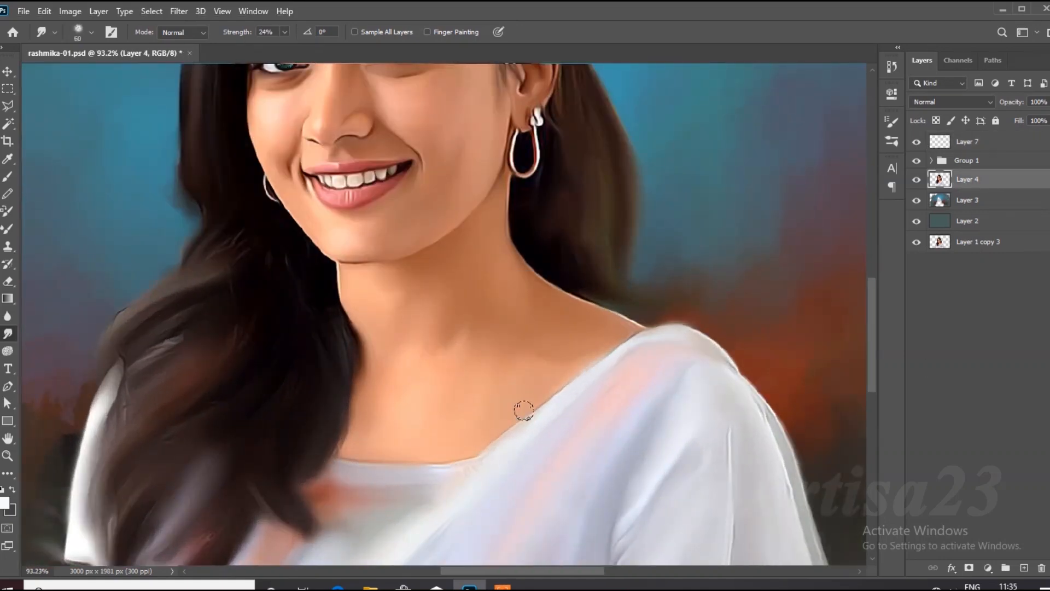
scroll(563, 415, down, 3)
key(bracketright)
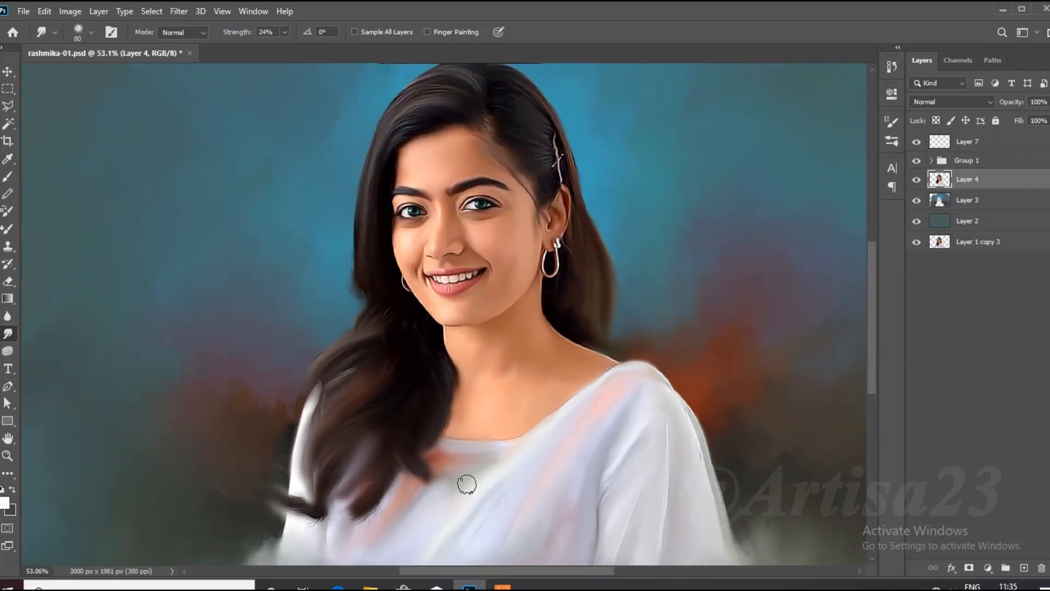
scroll(476, 275, up, 4)
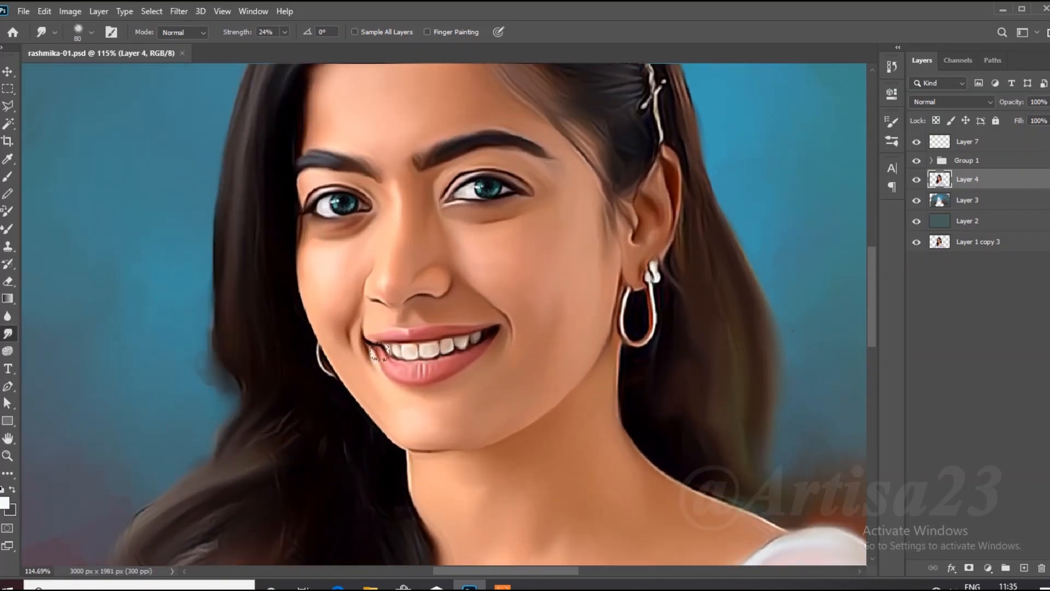
scroll(380, 351, down, 3)
- Create a new layer above Layer 7 and name it Furr
click(975, 146)
scroll(437, 235, up, 5)
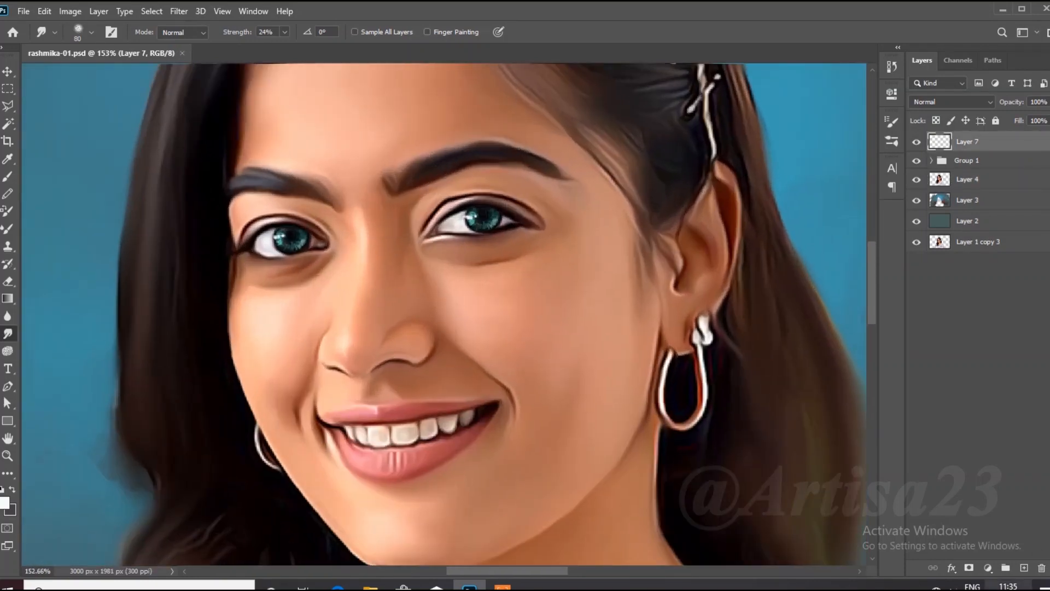
click(1024, 567)
double_click(974, 145)
key(Return)
- Set a 1 px black brush to 80% opacity and paint upper eyelashes on the eye nearer the visible ear
scroll(651, 314, down, 1)
click(8, 177)
scroll(437, 211, up, 4)
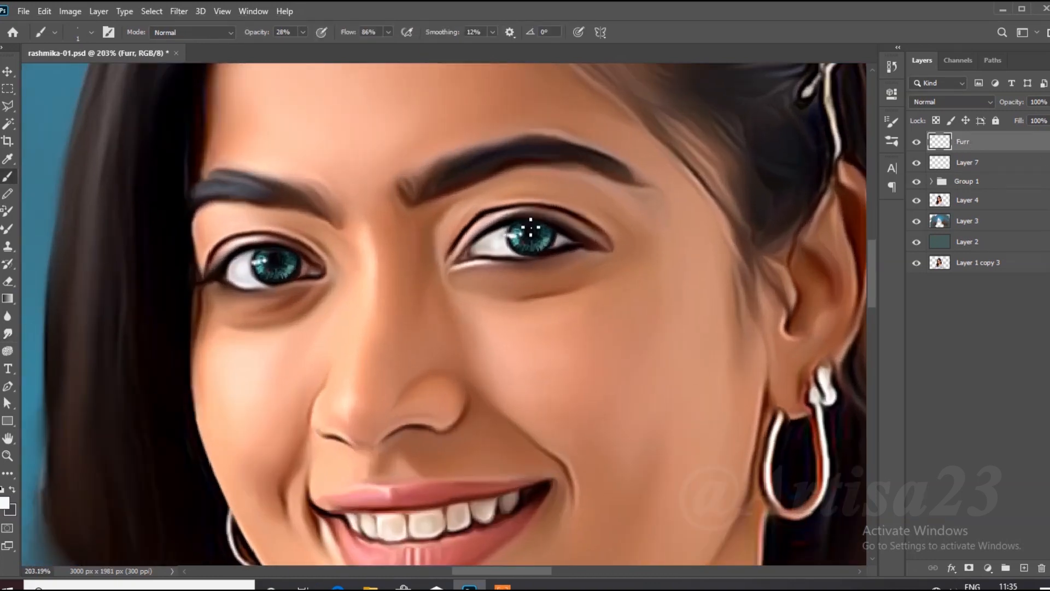
click(110, 32)
click(685, 112)
click(857, 87)
key(8)
scroll(577, 224, up, 4)
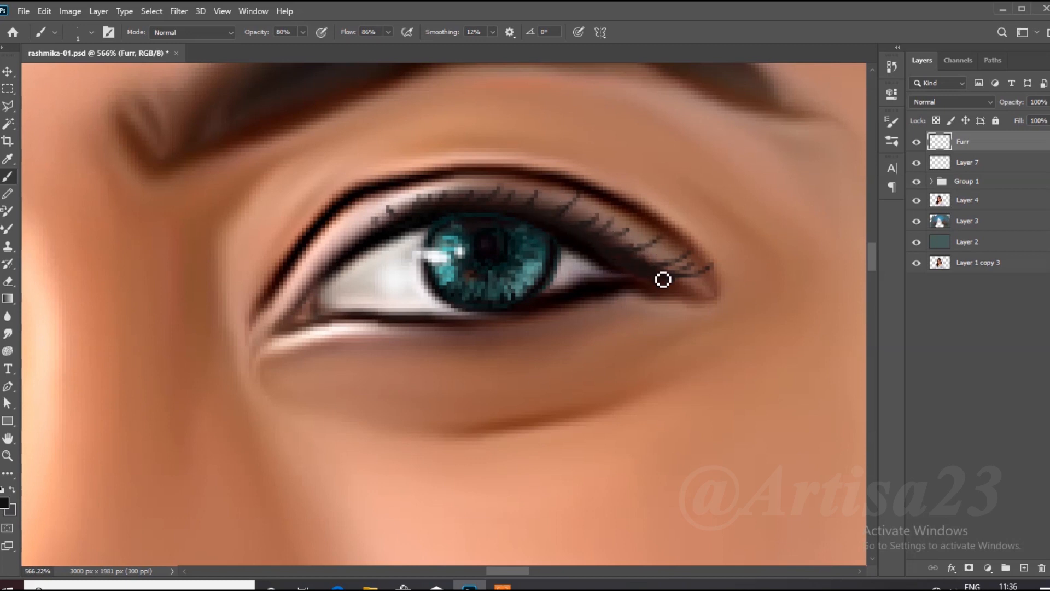
- Paint matching upper eyelashes on the other eye
scroll(658, 274, down, 10)
scroll(356, 288, up, 10)
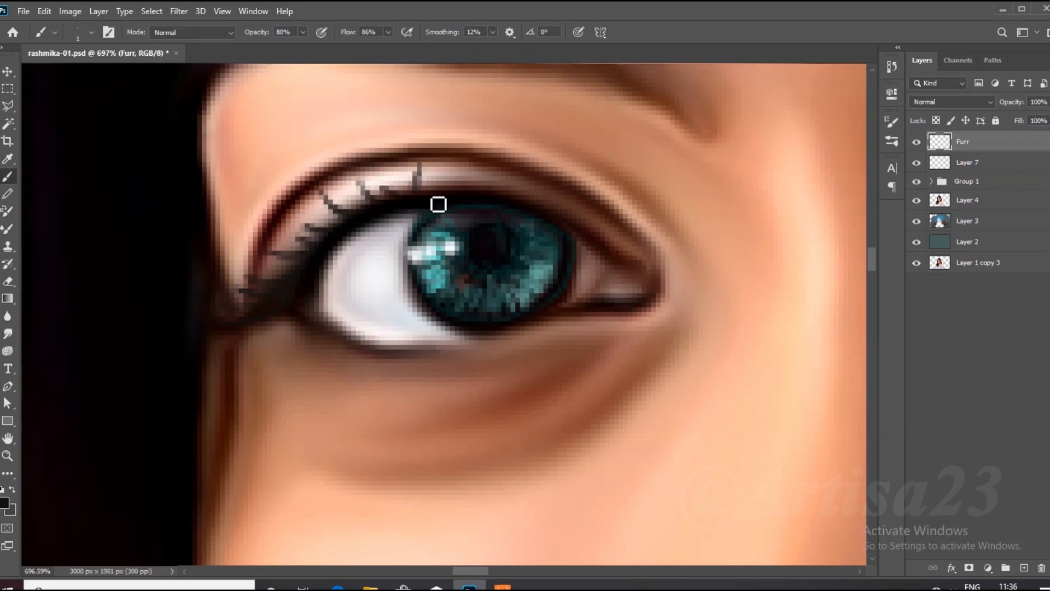
scroll(354, 250, down, 10)
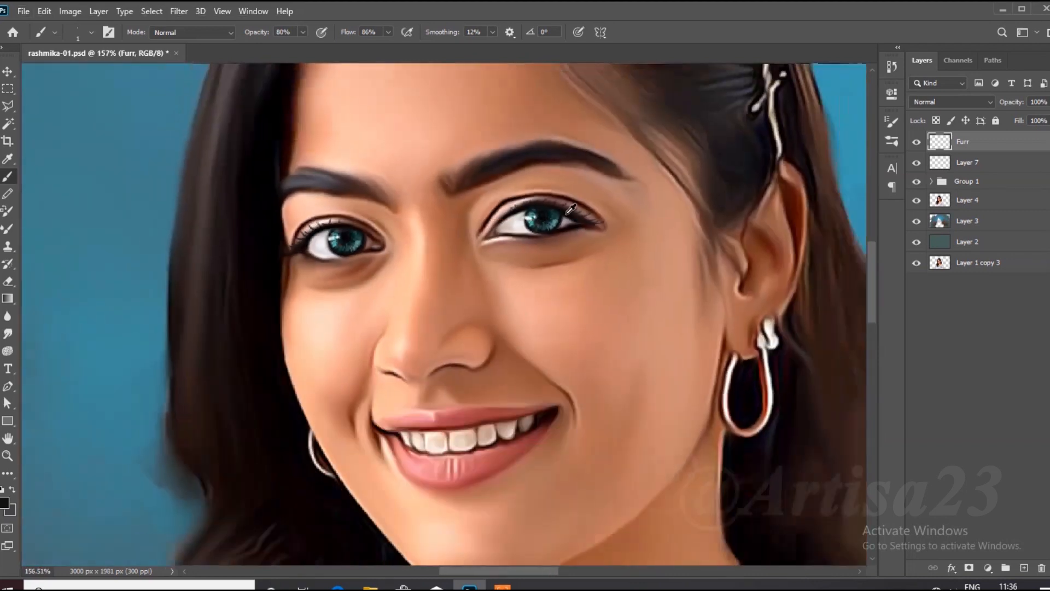
- Paint short lower eyelashes with the 1 px black brush along the eye nearer the visible ear on the Furr layer
scroll(591, 232, up, 10)
drag(549, 212, 601, 174)
scroll(590, 224, down, 7)
scroll(472, 259, up, 5)
drag(473, 259, 495, 268)
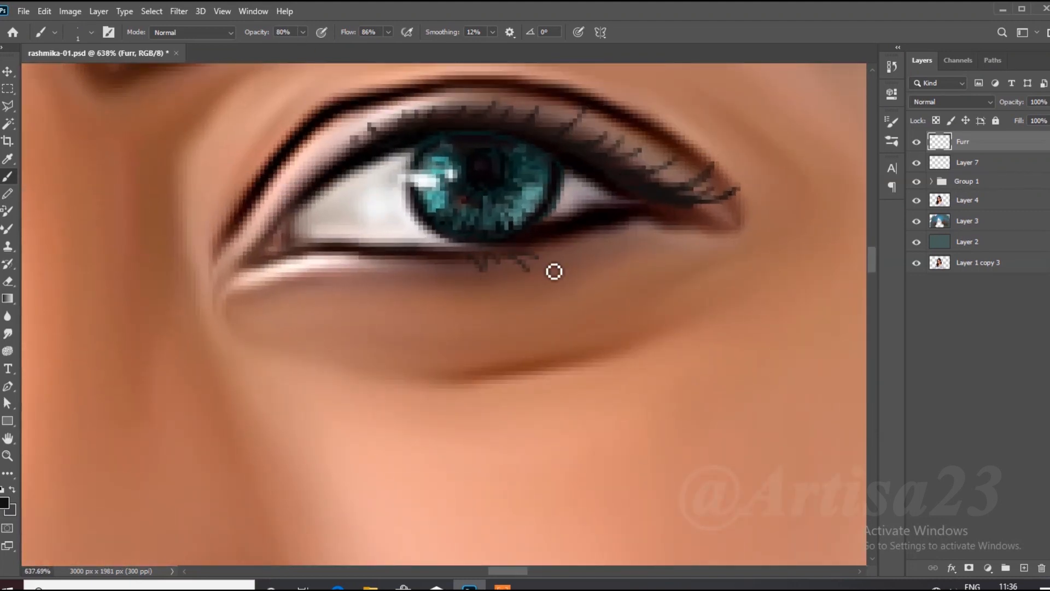
scroll(694, 217, down, 7)
- Paint lower eyelashes in a sampled dark colour along the other eye, and save the document
scroll(350, 254, up, 6)
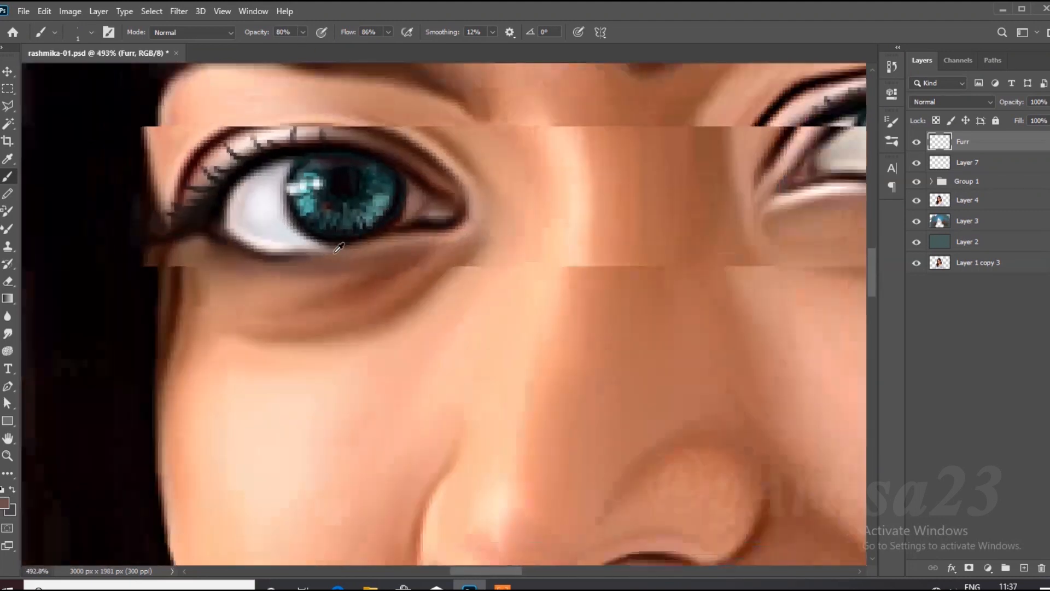
alt+click(337, 237)
drag(273, 265, 361, 243)
mouse_move(354, 246)
mouse_down()
mouse_move(356, 267)
mouse_move(313, 273)
mouse_up()
drag(300, 264, 297, 278)
mouse_move(271, 267)
mouse_down()
mouse_move(263, 284)
mouse_move(160, 251)
mouse_up()
drag(200, 257, 197, 269)
drag(159, 253, 156, 263)
scroll(434, 199, down, 8)
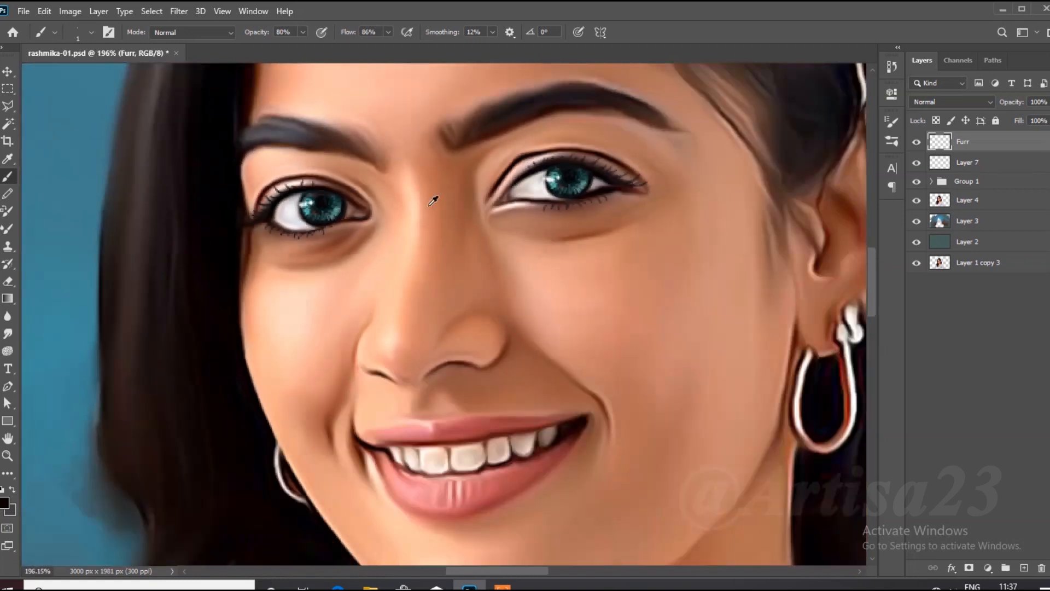
key(ctrl+s)
- Create a new layer directly above Layer 4 and pick a different brush tip for skin retouching
scroll(454, 200, up, 4)
click(976, 201)
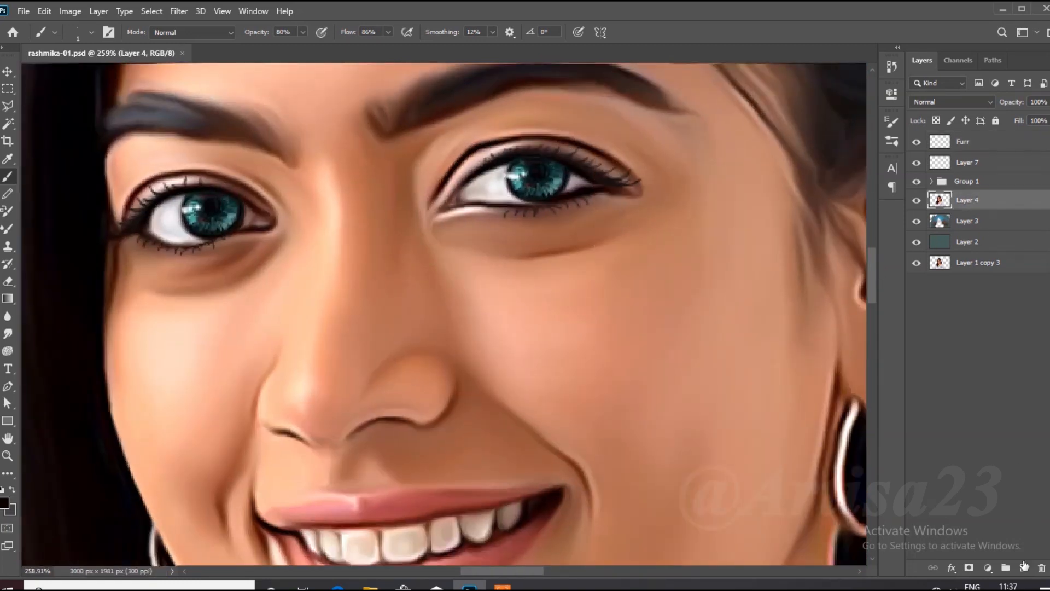
click(1024, 568)
scroll(386, 227, up, 3)
click(108, 32)
click(662, 113)
click(862, 87)
- Paint sampled skin tones over the white line under the eye's inner corner with a 6 px brush at 17% opacity
scroll(481, 186, up, 5)
alt+click(453, 197)
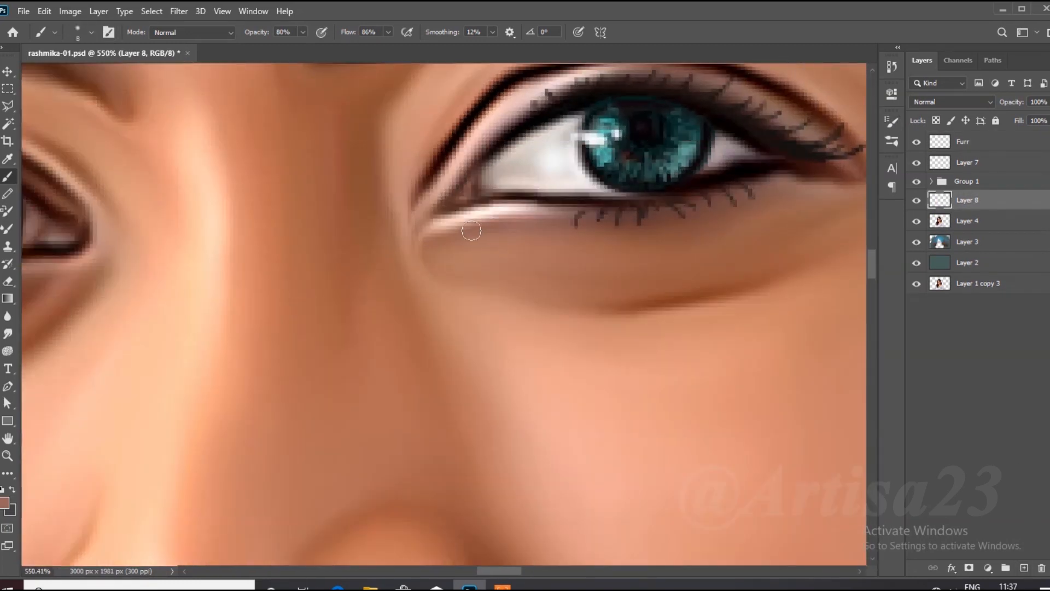
alt+click(472, 230)
scroll(473, 214, up, 3)
key(bracketleft)
key(bracketleft)
drag(438, 232, 512, 211)
key(ctrl+z)
click(303, 33)
drag(304, 48, 262, 48)
mouse_move(484, 217)
mouse_down()
mouse_move(517, 213)
mouse_move(412, 230)
mouse_move(552, 209)
mouse_move(627, 223)
mouse_up()
alt+click(540, 242)
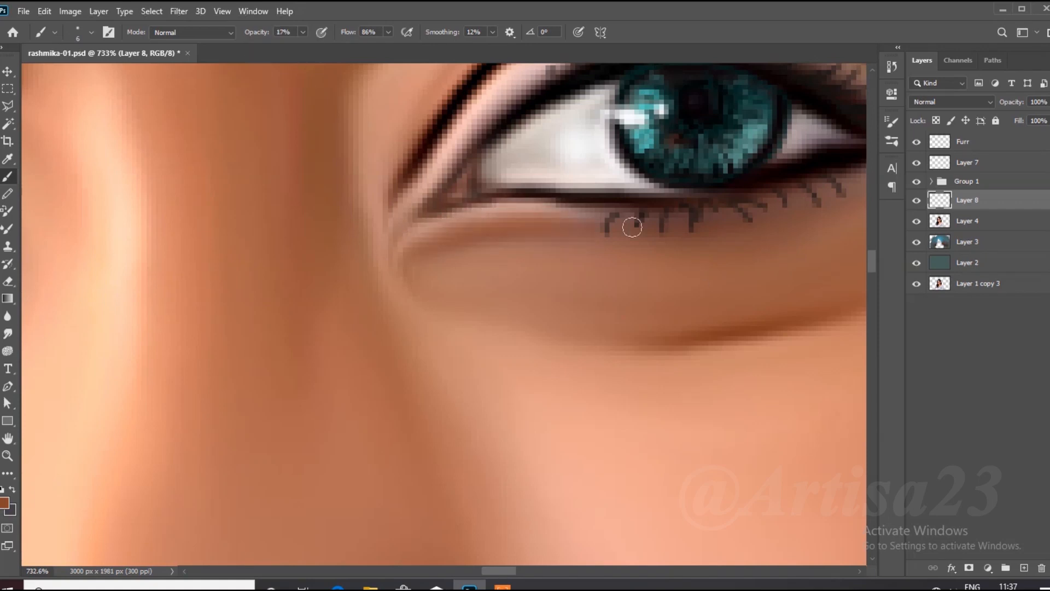
scroll(687, 330, down, 2)
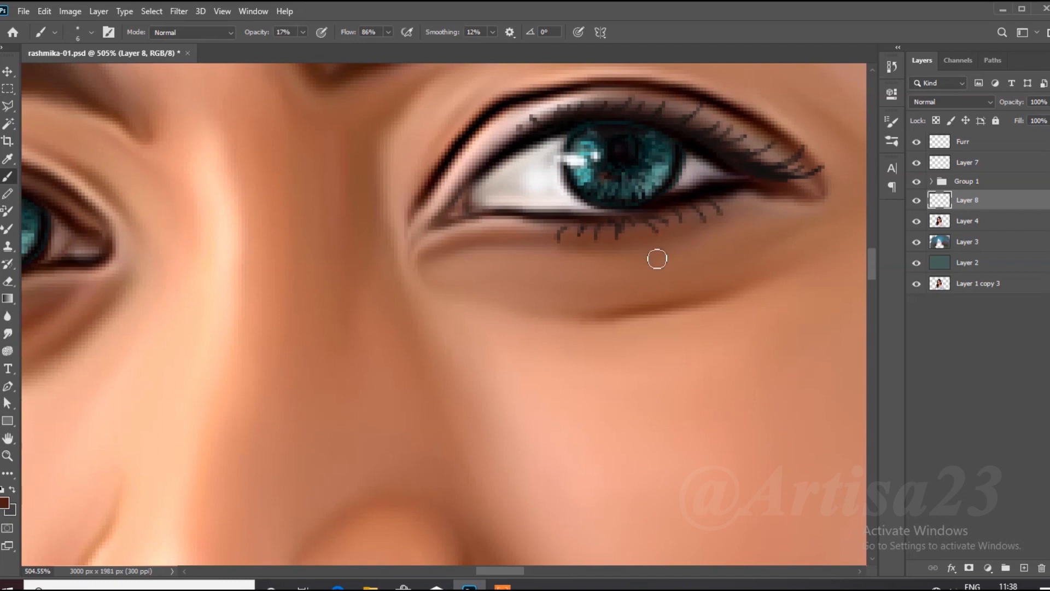
- Merge Layer 8 with Layer 4 beneath it and save the document
scroll(276, 279, down, 2)
scroll(332, 257, down, 4)
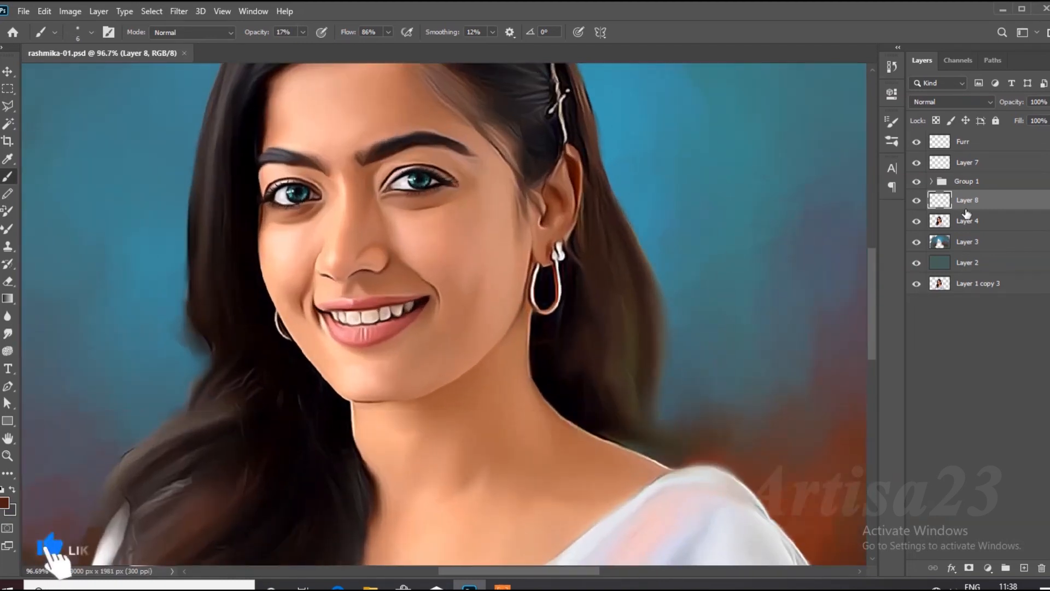
right_click(967, 213)
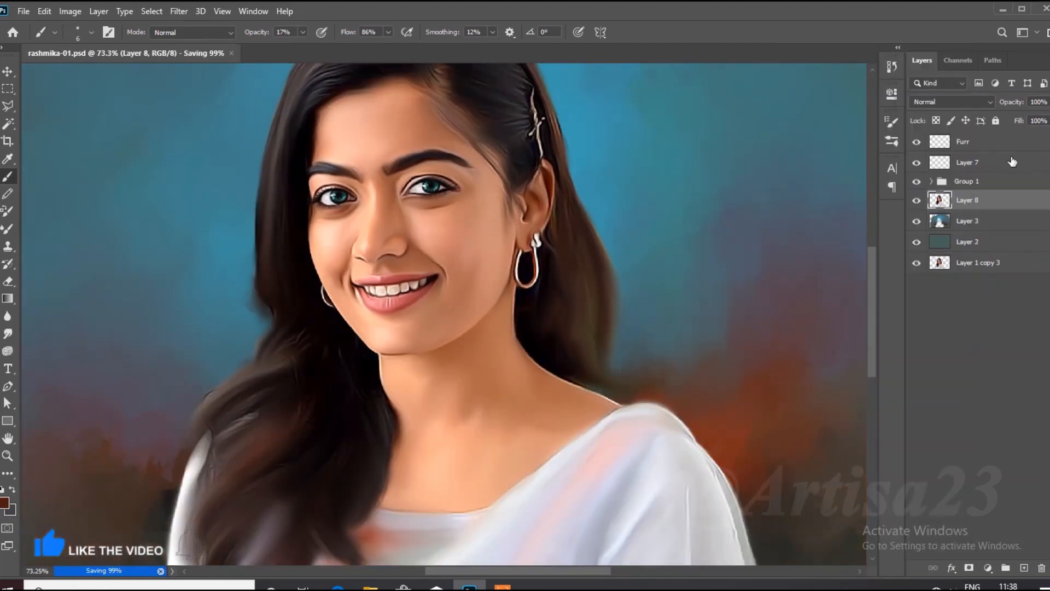
key(alt+period)
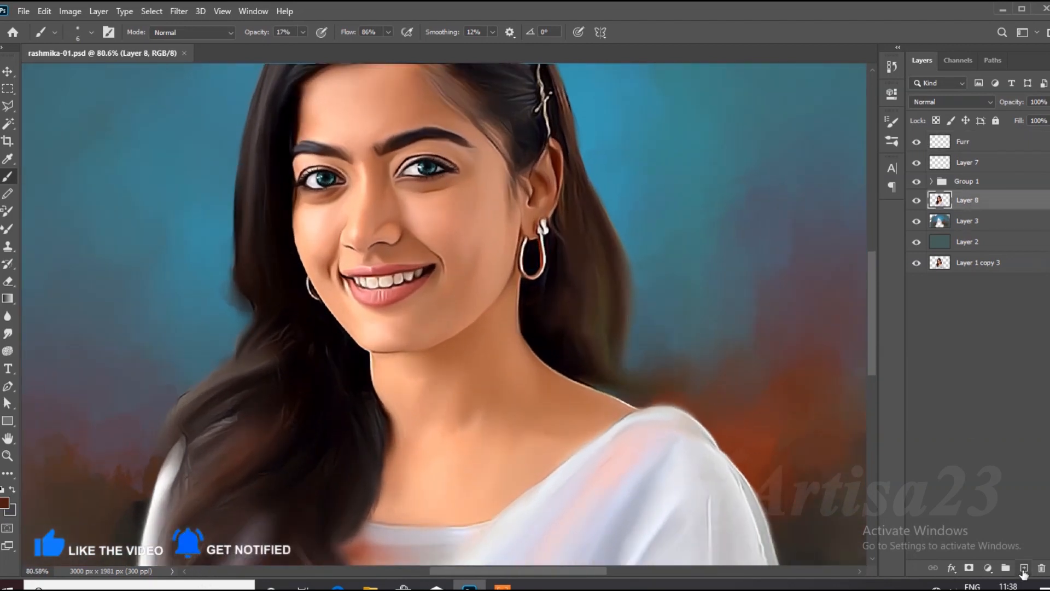
- Add a new layer above Layer 8 and name it Lips
click(979, 208)
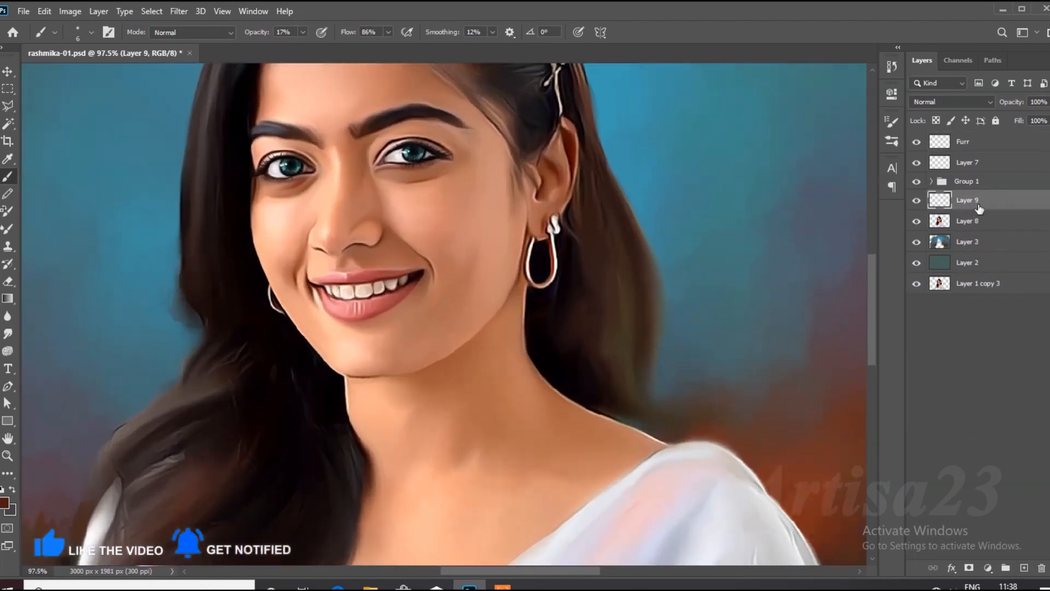
text(Lips)
click(987, 345)
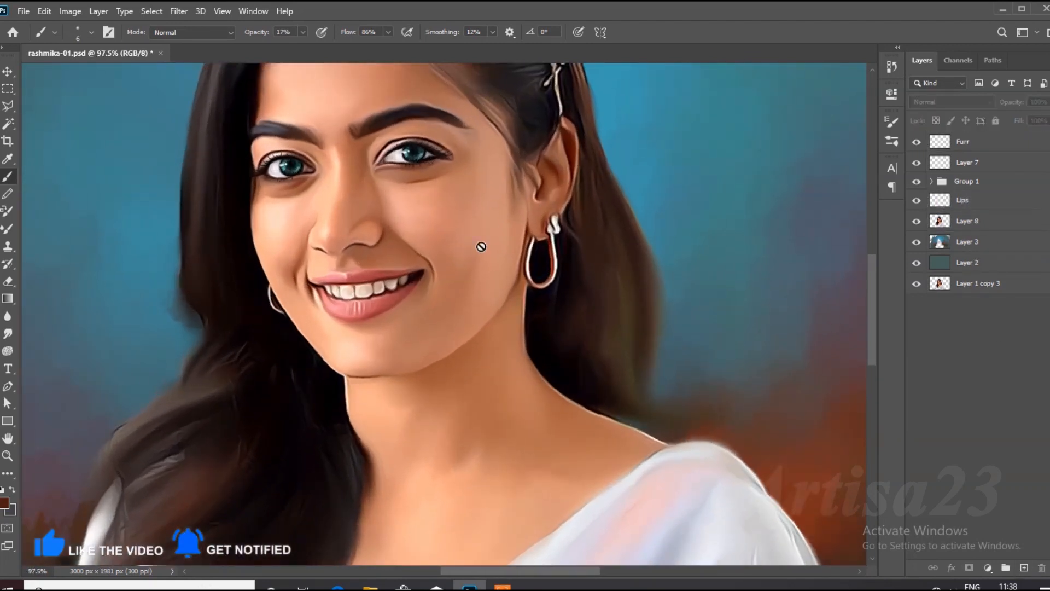
- Choose a deep red foreground colour and make the Lips layer active in Normal mode
scroll(386, 271, up, 2)
click(4, 502)
drag(818, 383, 820, 312)
click(784, 422)
click(938, 343)
click(966, 200)
click(952, 101)
click(929, 418)
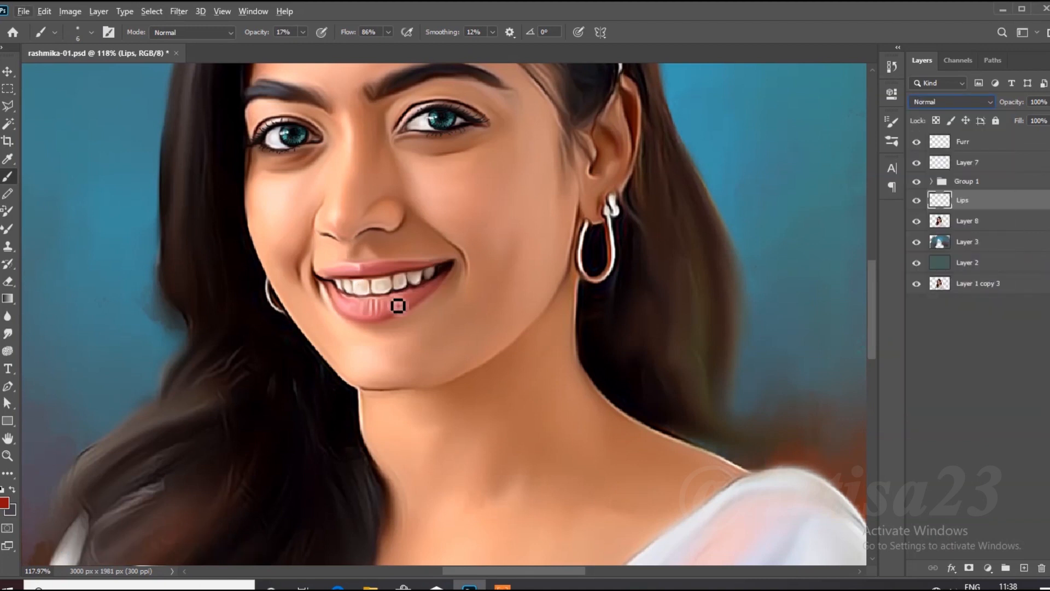
- Paint the upper lip deep red on the Lips layer with a small brush at 55% opacity
scroll(389, 298, up, 5)
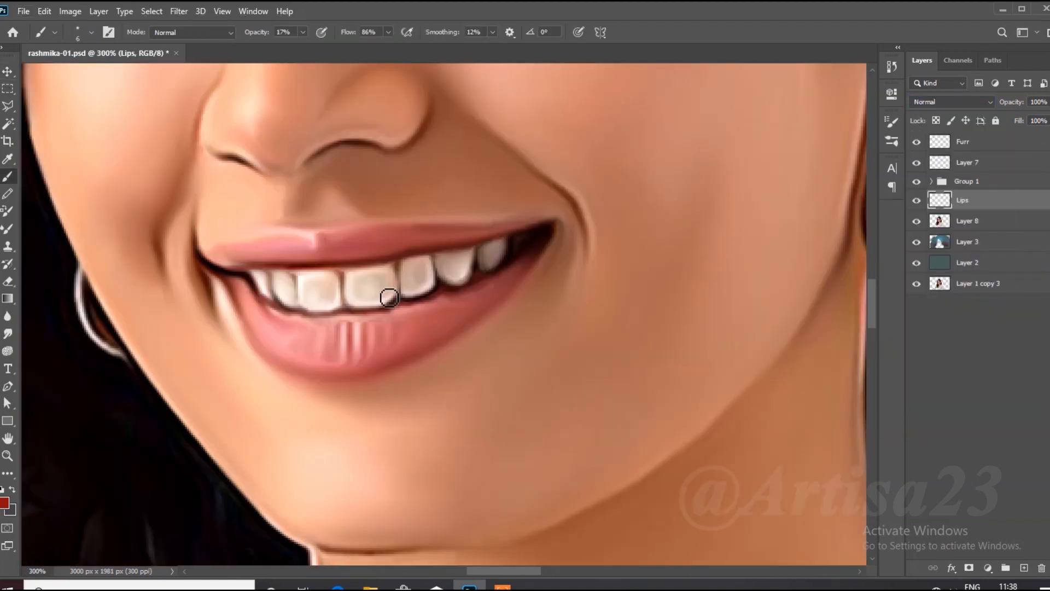
drag(329, 47, 320, 47)
mouse_move(408, 235)
mouse_down()
mouse_move(363, 239)
mouse_move(551, 224)
mouse_move(341, 256)
mouse_move(350, 252)
mouse_move(294, 247)
mouse_move(233, 266)
mouse_move(334, 250)
mouse_move(260, 252)
mouse_move(215, 271)
mouse_move(312, 244)
mouse_move(227, 260)
mouse_up()
key(bracketleft)
key(bracketleft)
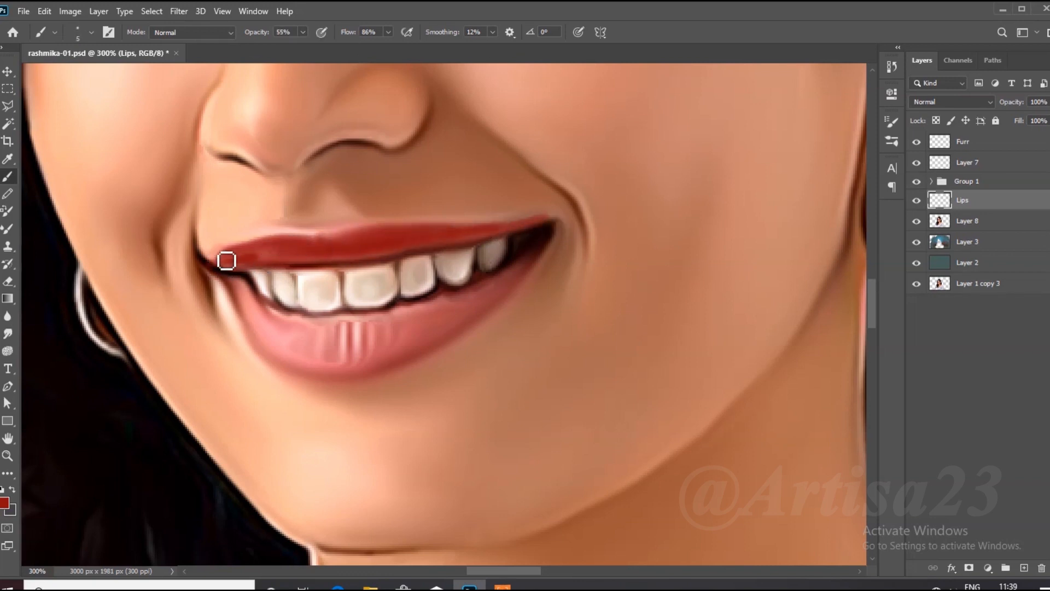
- Enlarge the brush and paint the lower lip with the same red at 55% opacity
key(bracketright)
key(bracketright)
key(bracketright)
key(bracketright)
mouse_move(258, 307)
mouse_down()
mouse_move(383, 328)
mouse_move(431, 324)
mouse_move(284, 349)
mouse_move(333, 321)
mouse_move(454, 317)
mouse_move(276, 356)
mouse_move(443, 321)
mouse_up()
key(bracketleft)
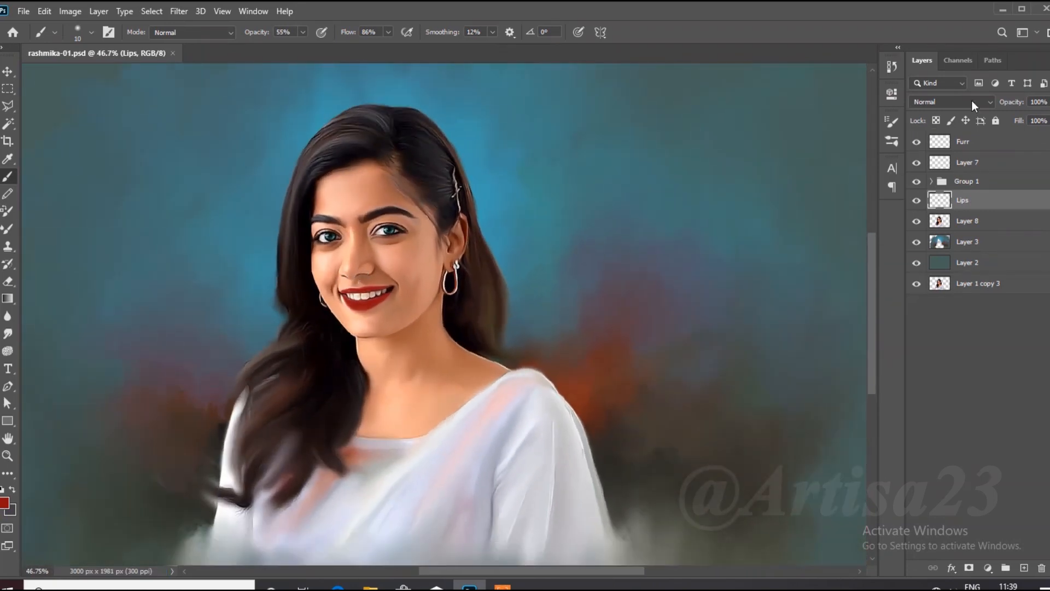
- Set the blending mode of the Lips layer to Soft Light
click(951, 102)
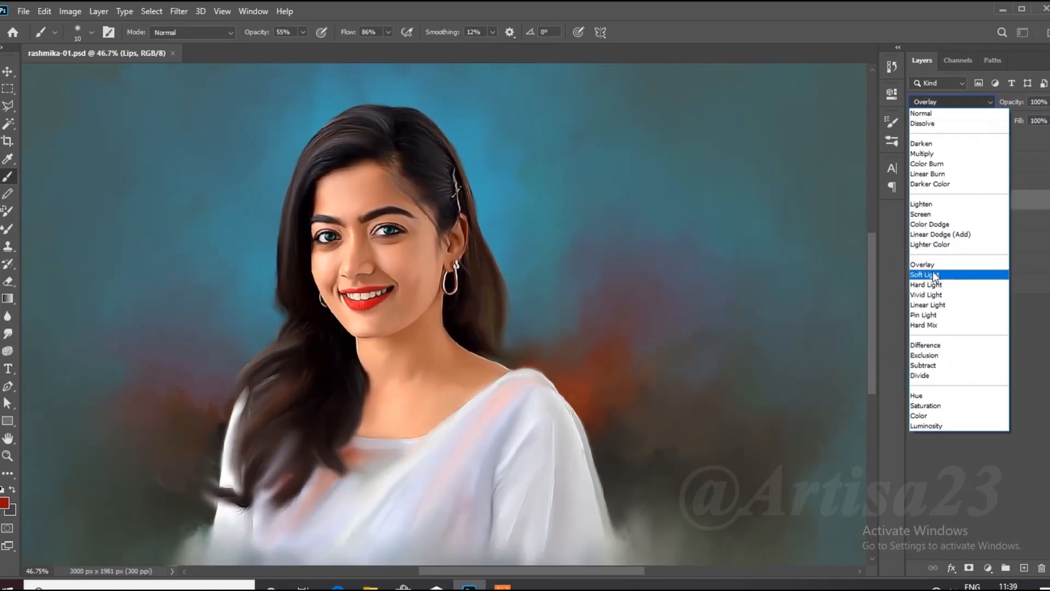
click(937, 280)
key(v)
- Shift the lip colour towards pink with a Hue/Saturation adjustment at hue -38, and save the document
scroll(330, 273, up, 4)
click(70, 11)
mouse_move(91, 46)
click(239, 130)
drag(771, 130, 693, 159)
key(Return)
click(70, 11)
click(254, 114)
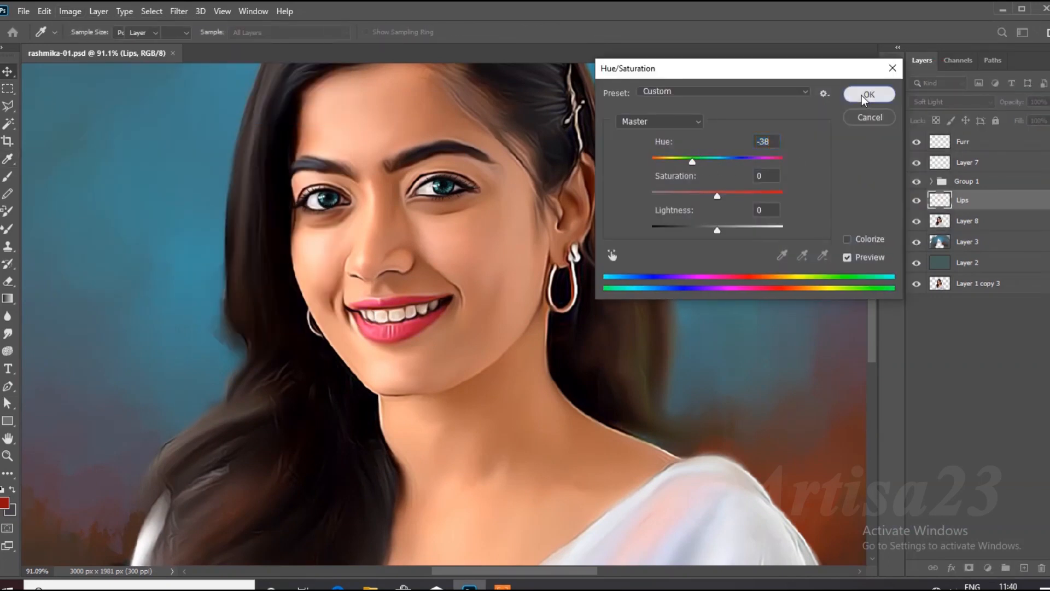
click(868, 95)
scroll(474, 218, down, 3)
key(ctrl+s)
- Apply a Levels adjustment to the Lips layer, moving the shadow and highlight input sliders inward
scroll(492, 261, up, 2)
click(70, 11)
mouse_move(90, 45)
click(241, 58)
drag(660, 252, 682, 253)
drag(828, 253, 812, 252)
click(882, 128)
- Raise the contrast of the Lips layer to 11 with a Brightness/Contrast adjustment
click(70, 11)
click(223, 48)
drag(817, 209, 824, 209)
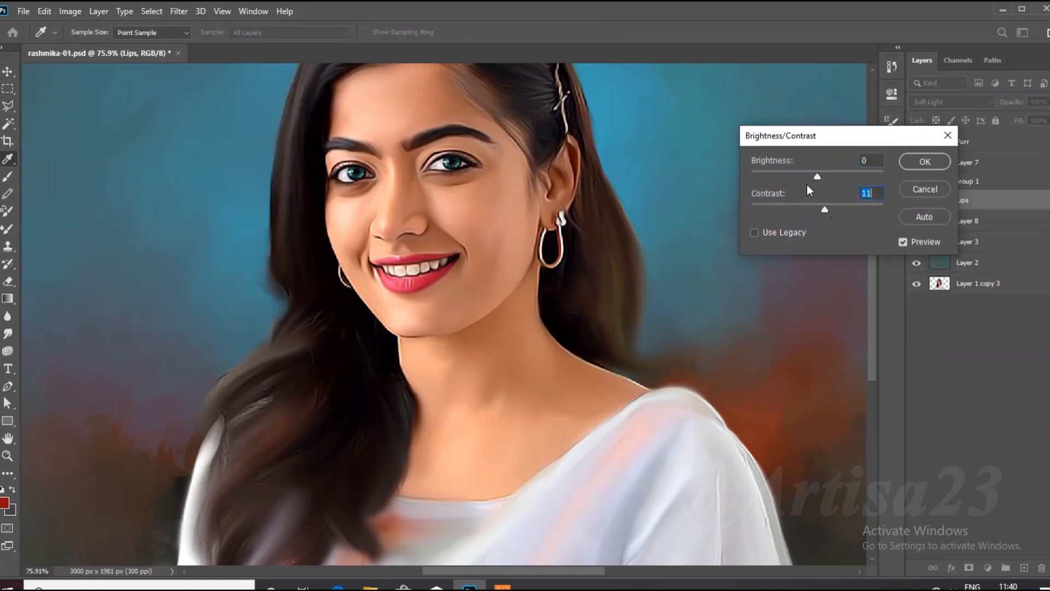
key(Return)
scroll(464, 251, down, 2)
- Apply another Hue/Saturation adjustment to the Lips layer with a negative hue shift for a pinker colour
scroll(471, 264, up, 3)
click(70, 11)
mouse_move(91, 45)
click(239, 117)
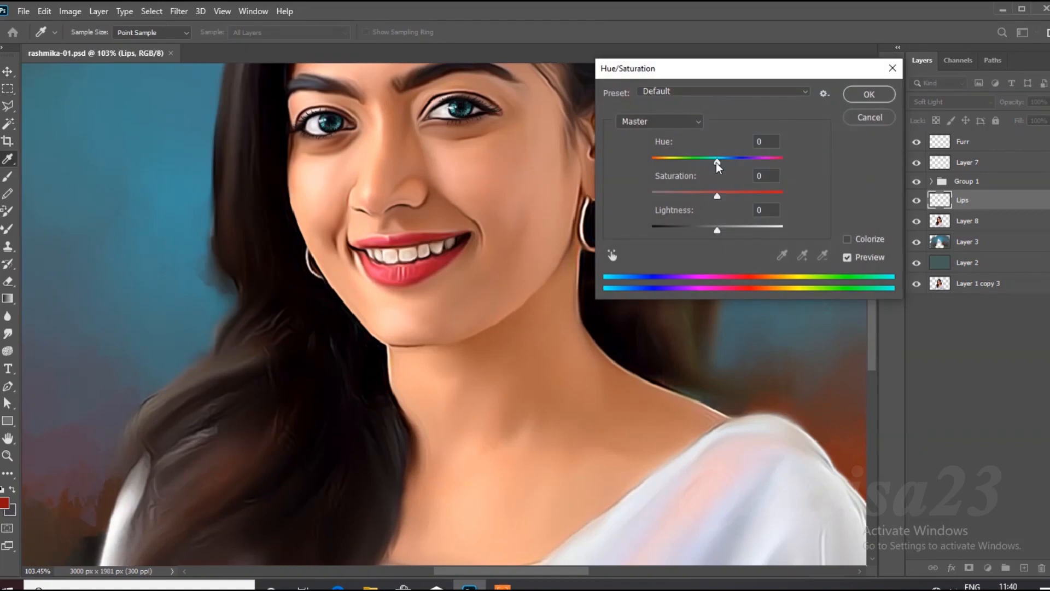
drag(719, 164, 698, 164)
click(857, 93)
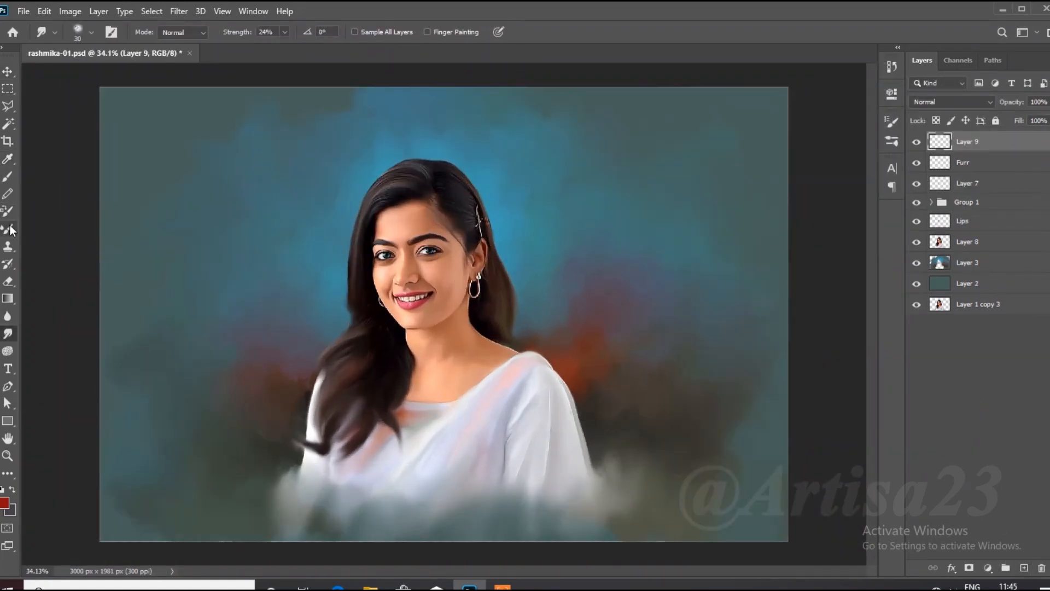
- Switch to the Brush tool and choose an orange foreground colour for tinting the skin
click(7, 177)
scroll(413, 190, up, 1)
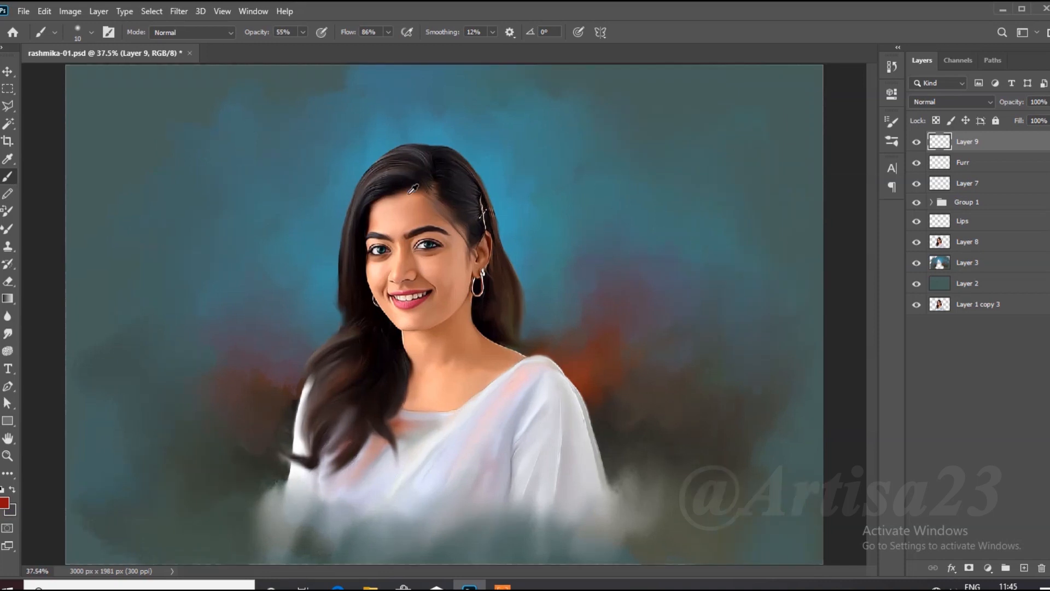
click(6, 500)
click(818, 504)
click(785, 361)
click(818, 507)
drag(762, 361, 757, 354)
drag(818, 493, 818, 504)
drag(769, 367, 754, 389)
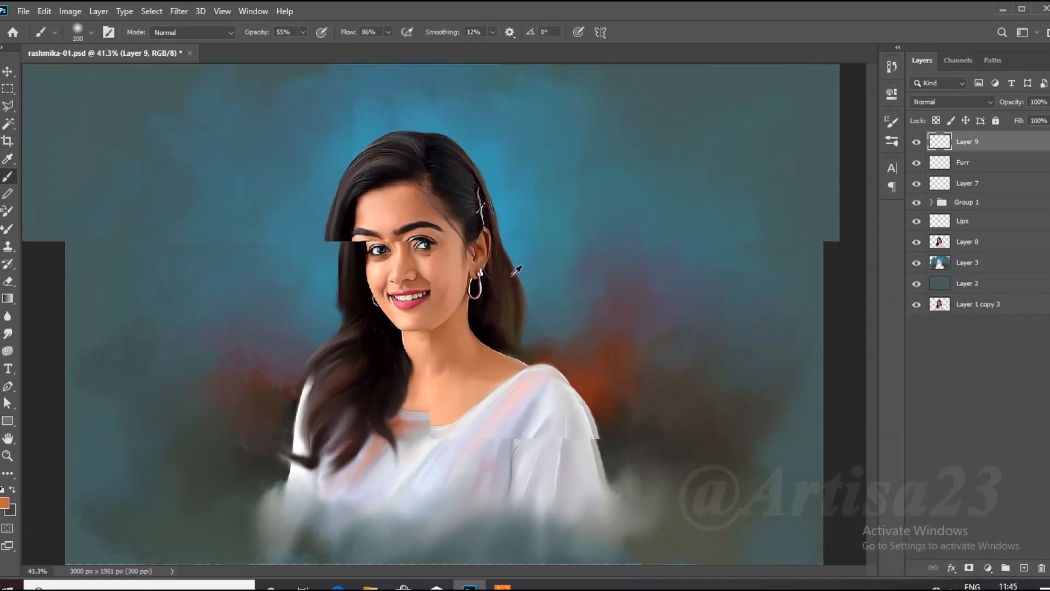
- Set Layer 9 to Color mode, tint the face and neck orange with a 50 px brush at 16% opacity, and save
click(952, 102)
click(930, 417)
scroll(386, 164, up, 3)
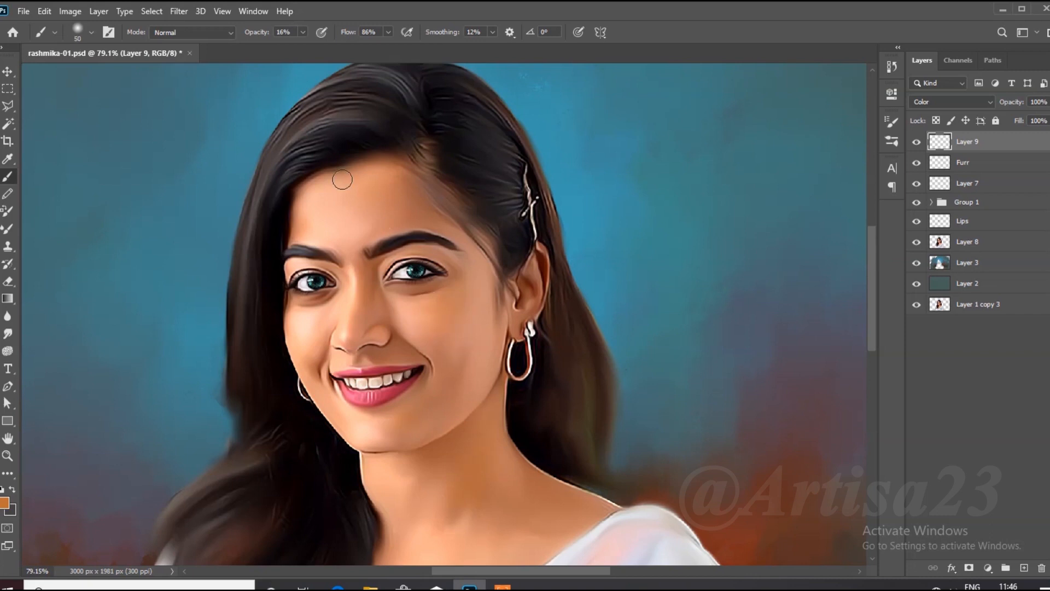
drag(408, 416, 397, 356)
scroll(446, 346, down, 2)
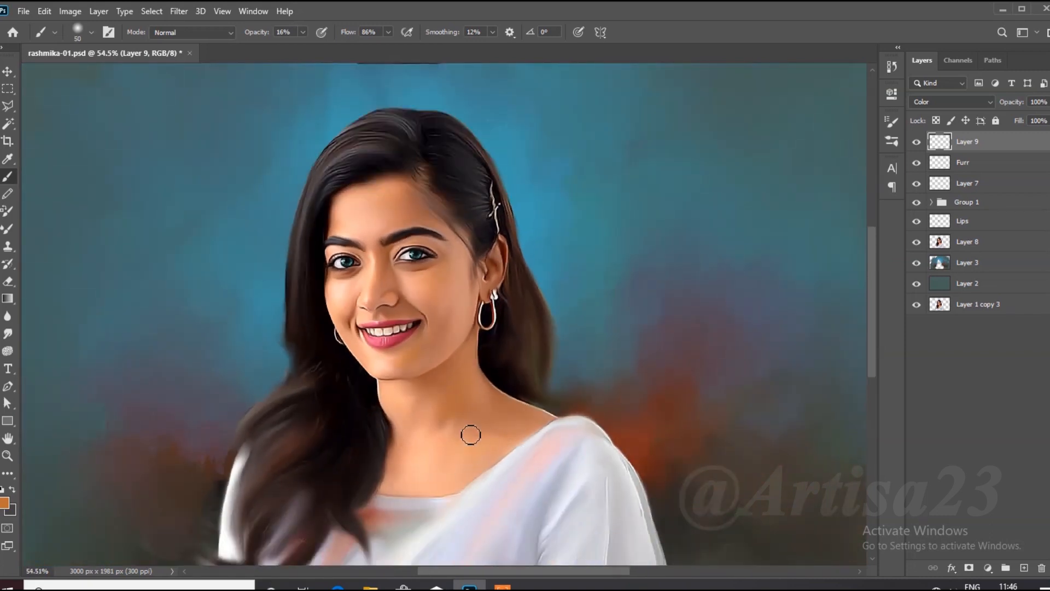
scroll(441, 322, up, 4)
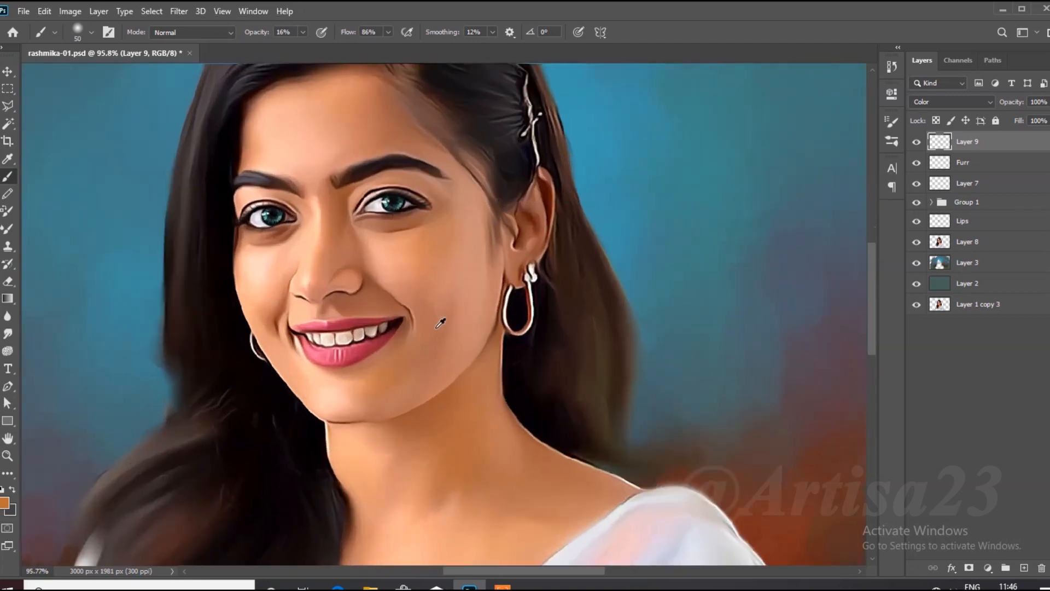
scroll(325, 231, down, 1)
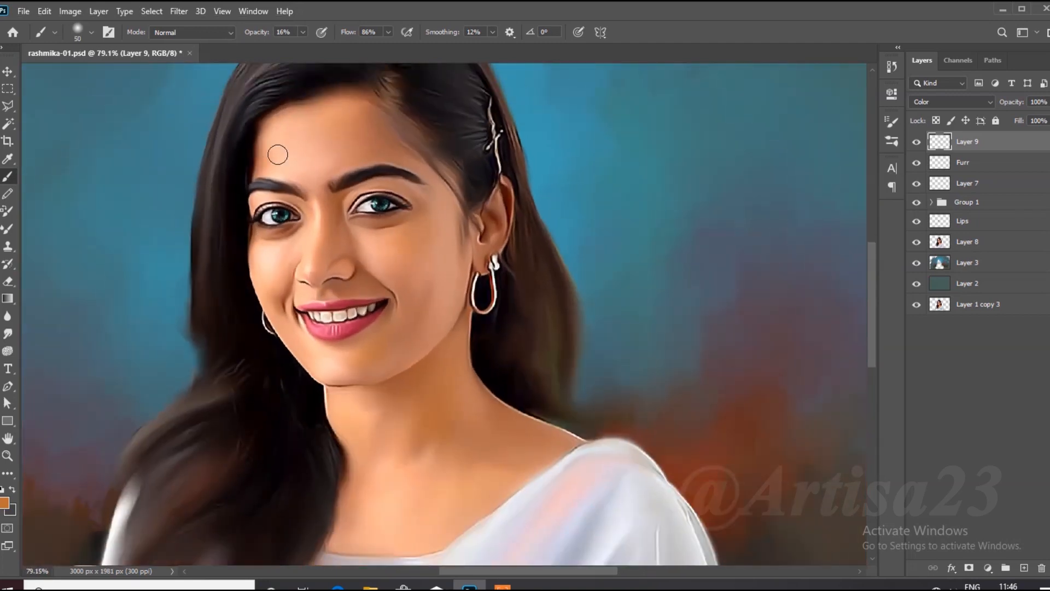
key(ctrl+s)
scroll(403, 349, down, 3)
- Enlarge the brush to 60 px, add a new layer above Layer 9, and set its blending mode to Color
key(])
scroll(375, 289, up, 2)
click(1026, 568)
click(954, 102)
click(951, 416)
- Change the blending mode of Layer 9 to Soft Light
click(968, 162)
click(957, 102)
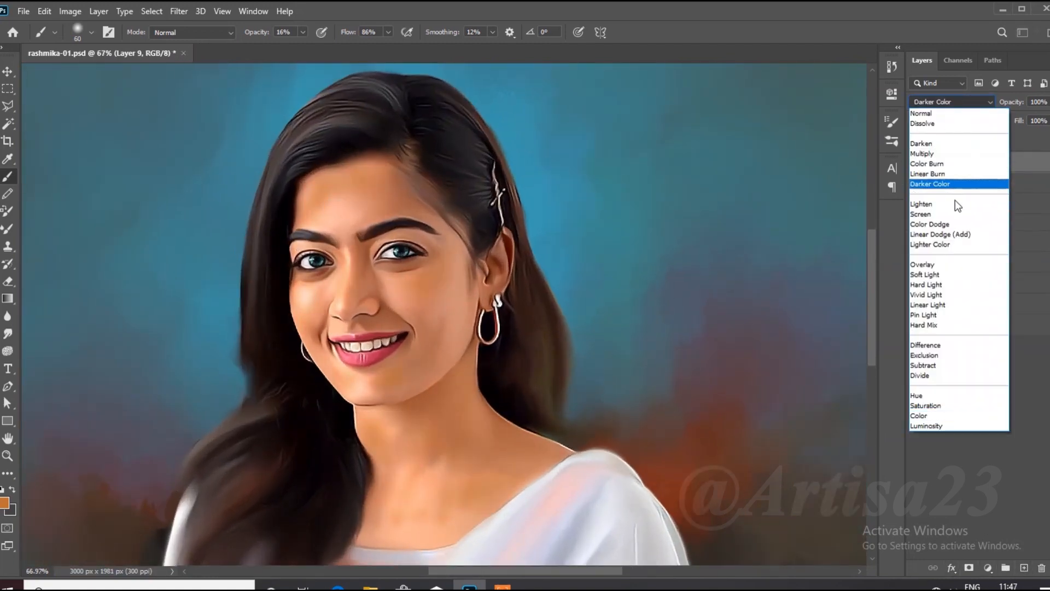
click(960, 280)
key(v)
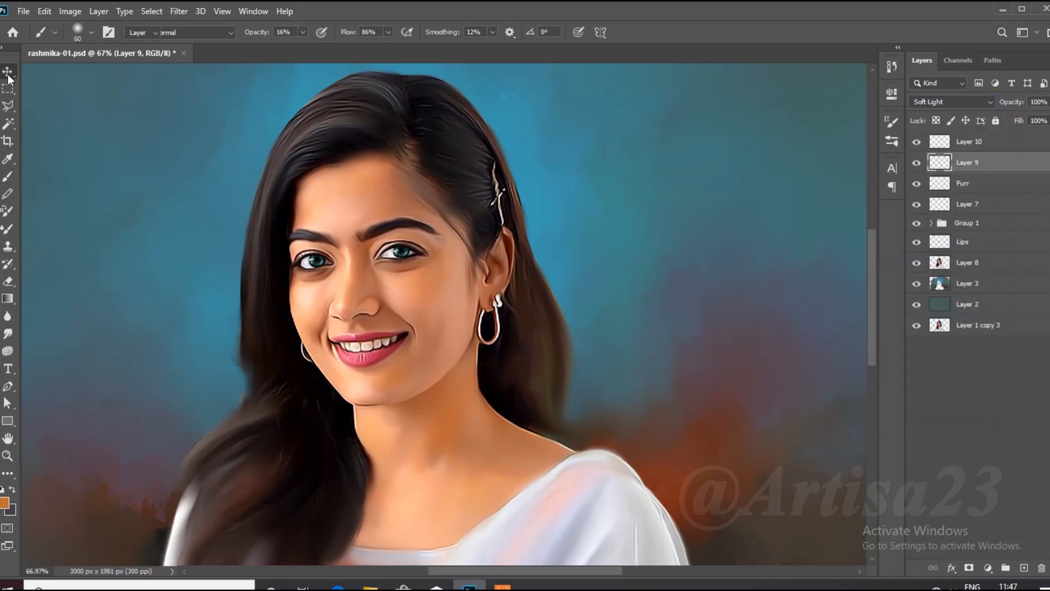
- Select a rectangle around the head and upper chest on Layer 9 and apply a Box Blur with a 3-pixel radius
scroll(510, 194, down, 2)
click(8, 88)
mouse_move(298, 117)
mouse_down()
mouse_move(609, 392)
mouse_move(607, 433)
mouse_up()
click(178, 11)
mouse_move(218, 162)
click(383, 203)
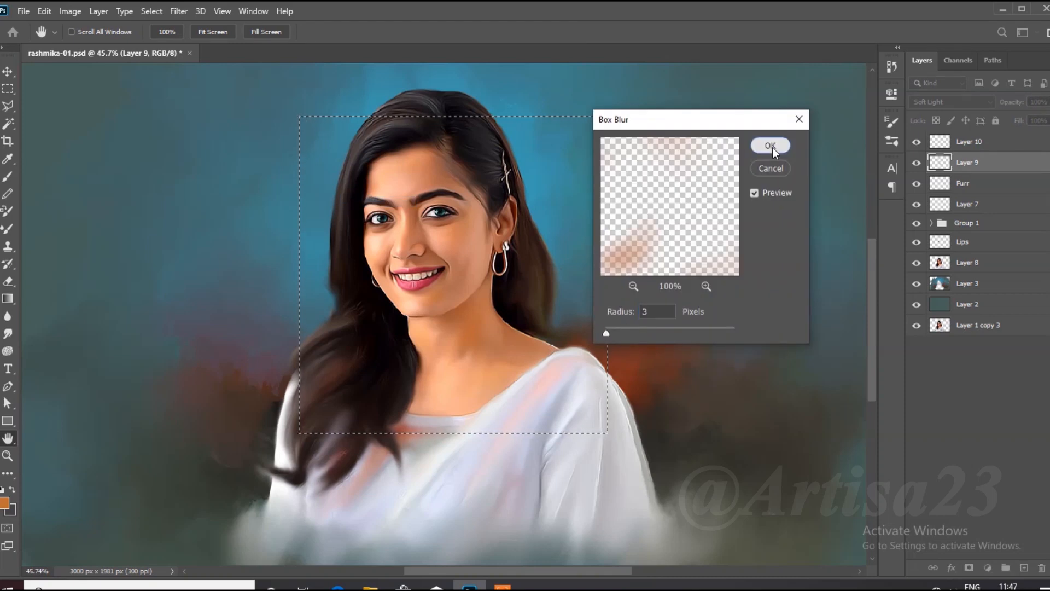
click(770, 145)
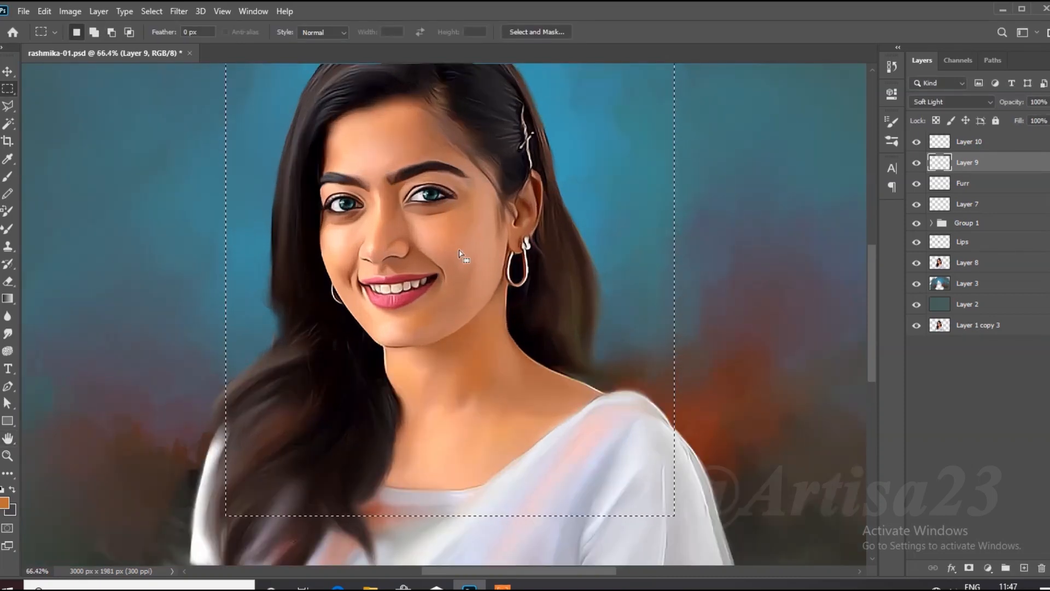
- Apply Box Blur to the selected skin tint on Layer 9 a second time and clear the selection
click(179, 11)
mouse_move(186, 163)
click(370, 200)
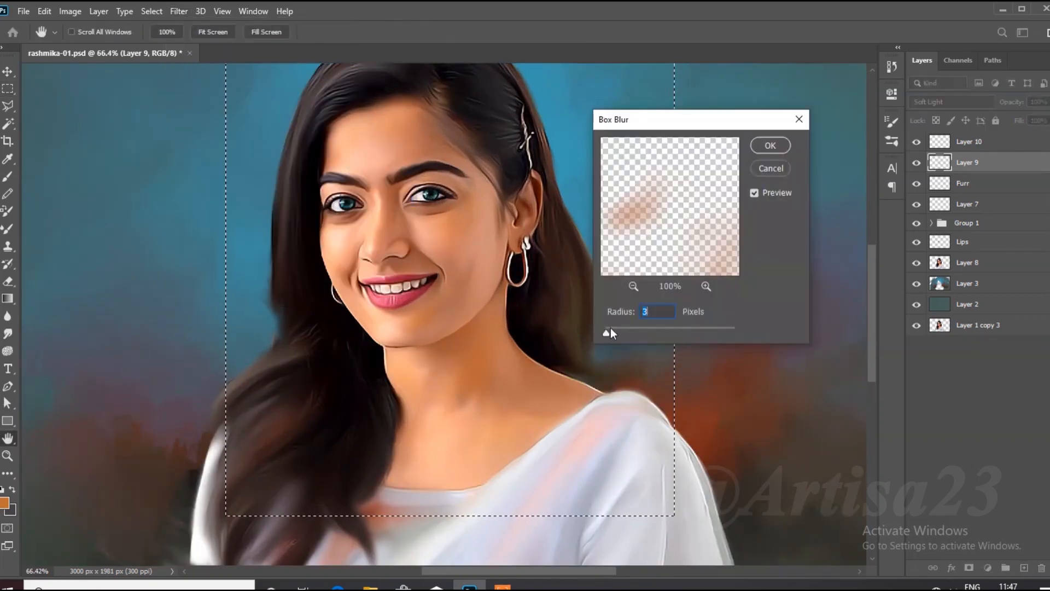
click(772, 145)
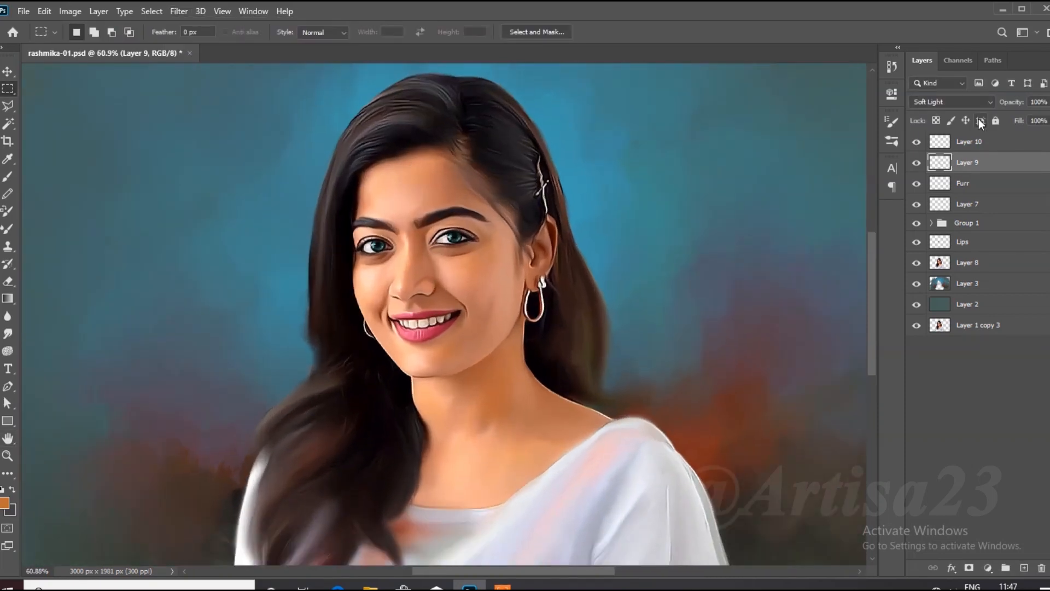
- Set the blending mode of Layer 9 to Color and make Layer 10 active
click(952, 102)
click(928, 425)
click(954, 143)
- Choose a bright red and brush blush over the cheeks and nose tip on Layer 10 at 12% opacity
key(b)
click(4, 503)
click(774, 388)
click(935, 337)
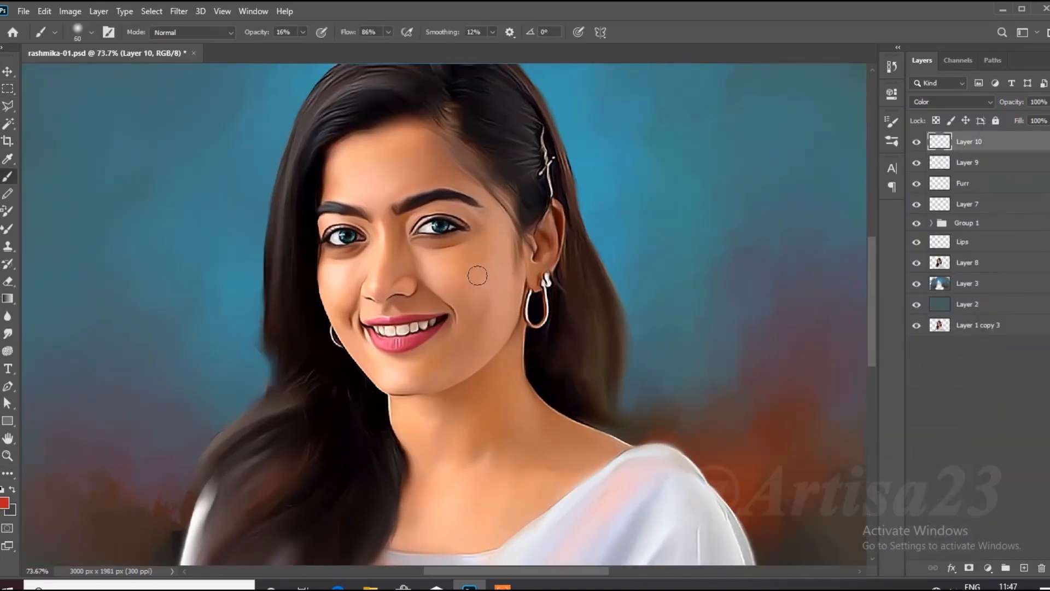
scroll(477, 275, up, 2)
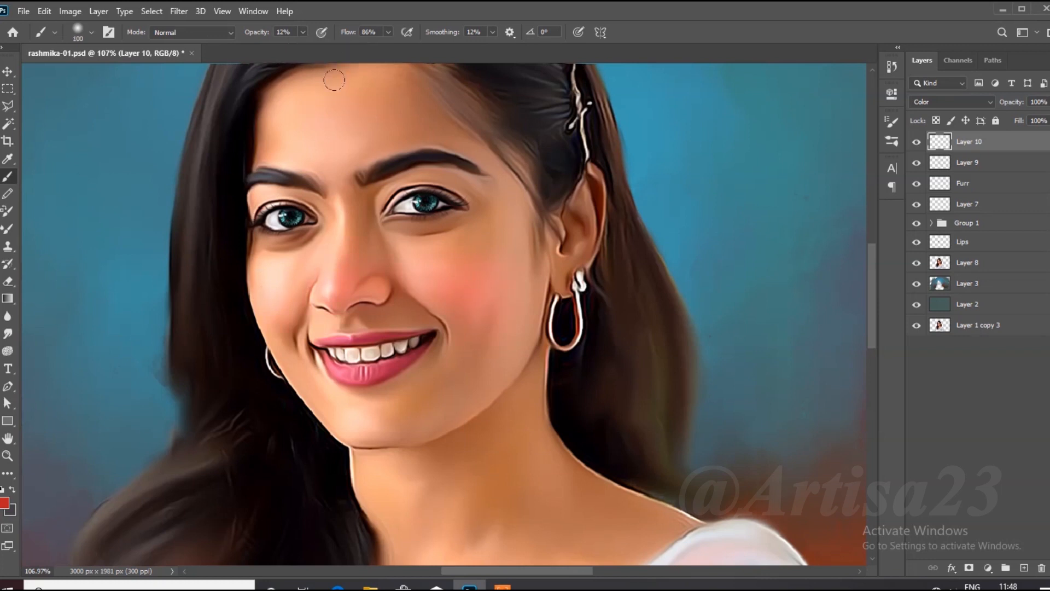
- Lower the brush opacity to 8% and add soft red blush over the face on Layer 10
drag(299, 47, 302, 45)
key(bracketleft)
key(bracketleft)
key(bracketleft)
scroll(421, 290, down, 8)
key(bracketright)
key(bracketright)
key(bracketright)
key(bracketright)
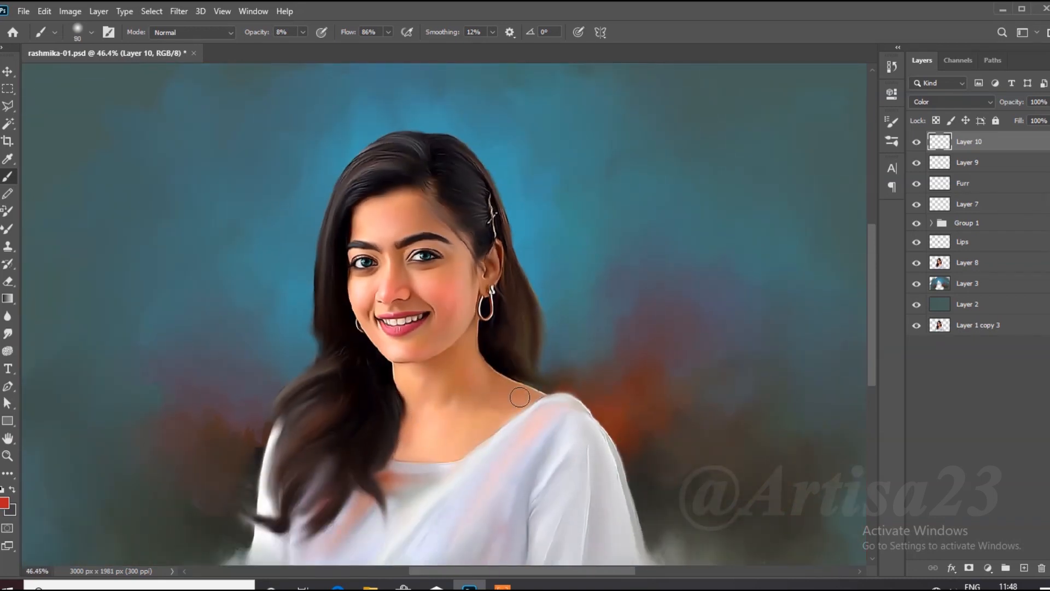
scroll(469, 329, up, 3)
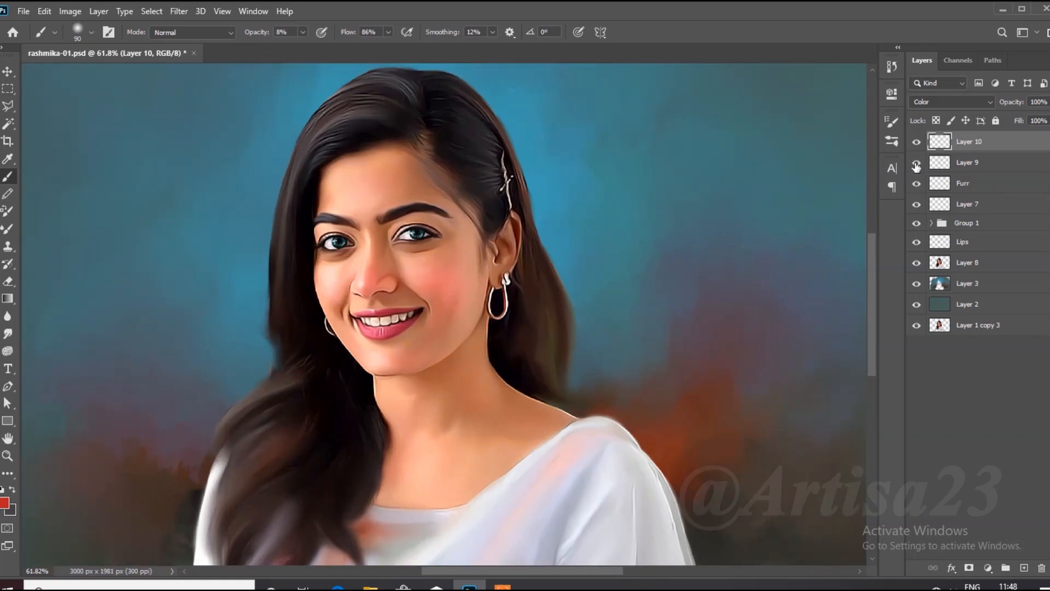
- Set the foreground colour to the darker red 9c1c1c for the blush on Layer 10
scroll(443, 298, up, 3)
click(5, 503)
click(771, 413)
click(935, 340)
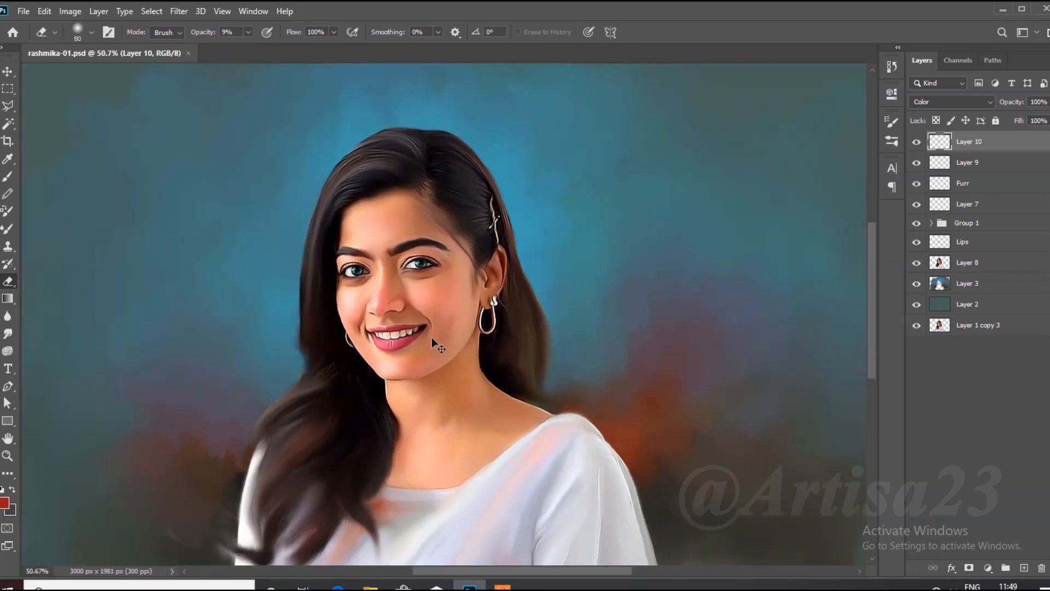
- Set the new Layer 11 to Color blending and sample the background teal 4499a1 as the foreground colour
click(952, 102)
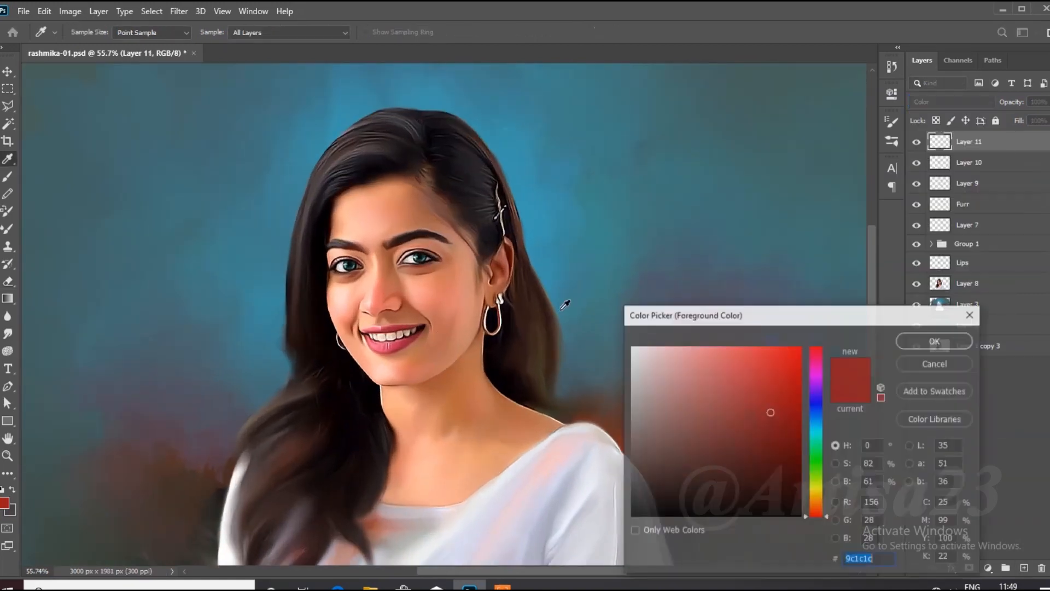
click(563, 300)
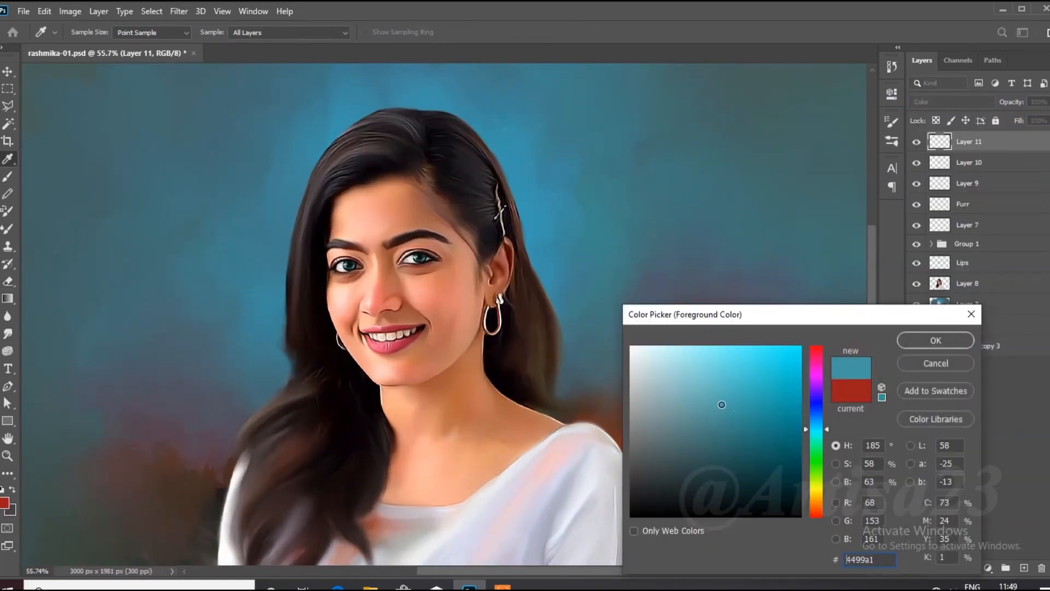
key(Return)
scroll(527, 336, up, 3)
- Brush teal along the earring-side cheek and jaw, soften it with the Eraser at 9% opacity, and set Layer 11's fill to 82%
key(b)
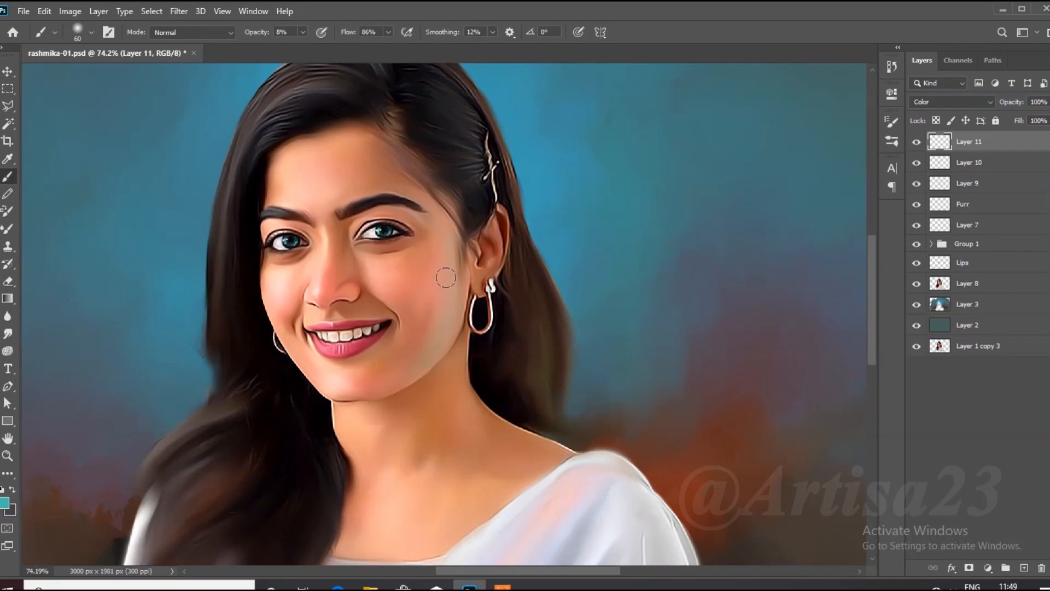
key(e)
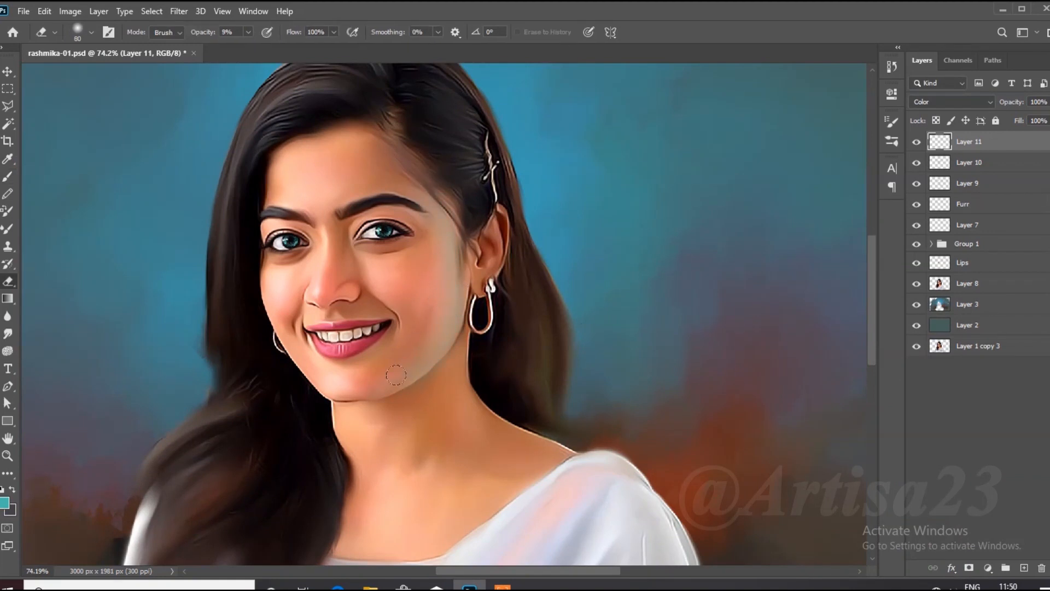
scroll(379, 415, up, 1)
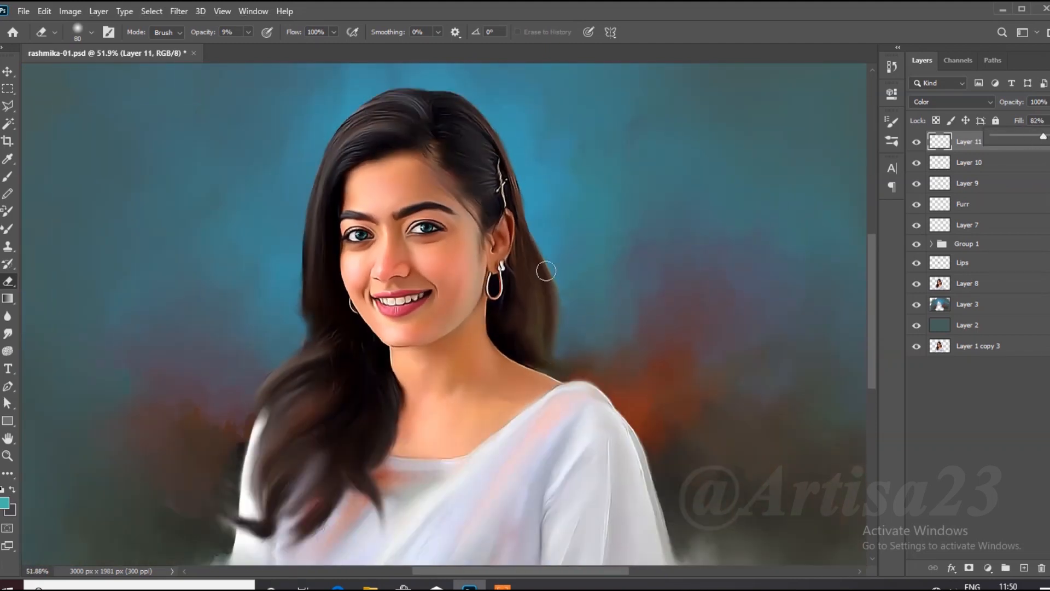
- Lower the brush opacity to 4% and brush faint teal shading over the face, forehead and neck on Layer 11
scroll(402, 279, up, 2)
key(b)
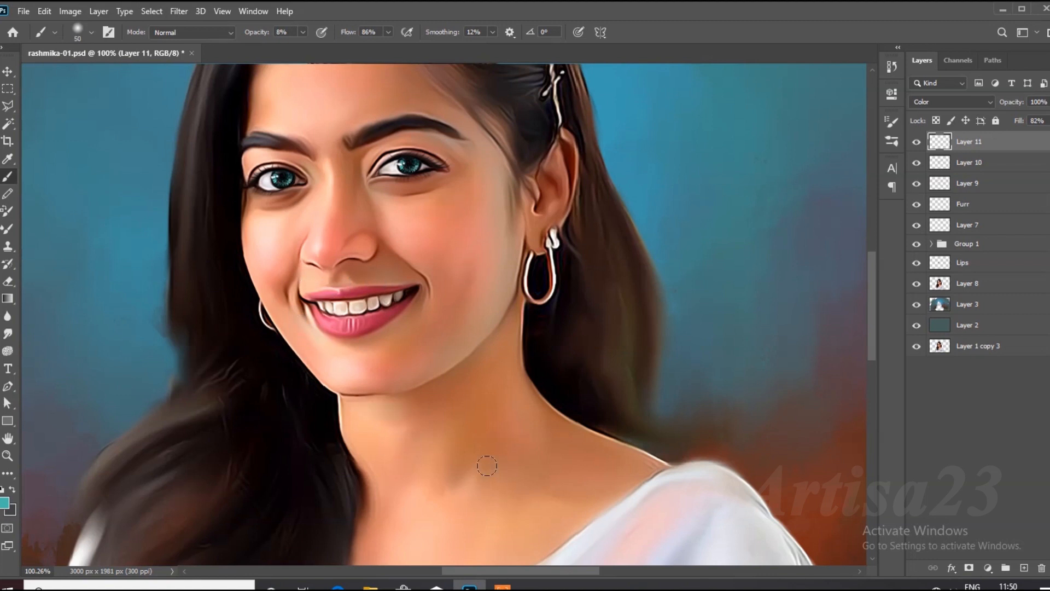
drag(303, 32, 300, 45)
scroll(406, 415, down, 3)
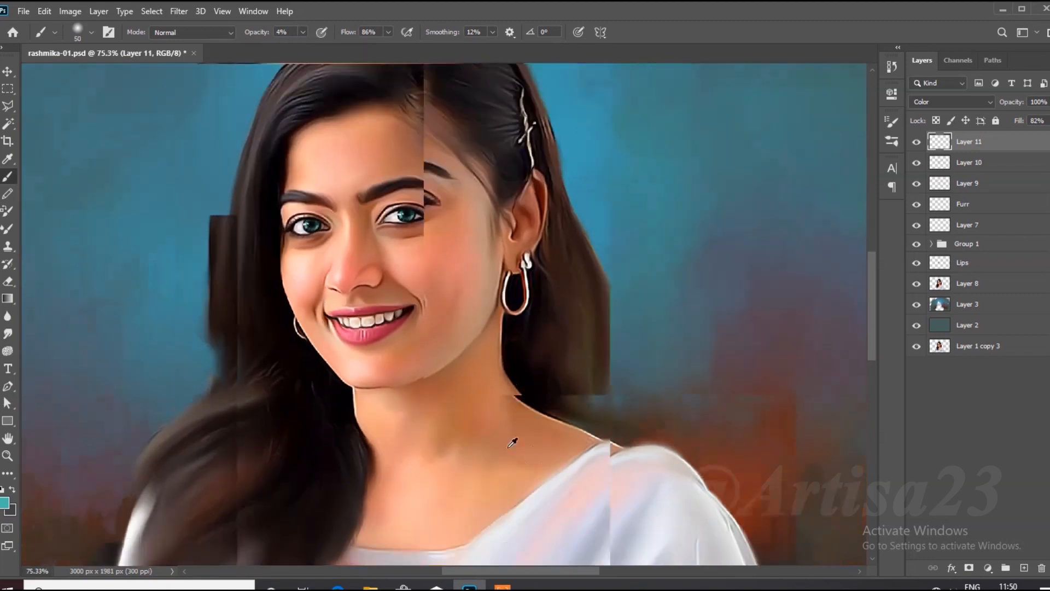
scroll(398, 398, up, 4)
key(bracketleft)
key(bracketleft)
key(bracketleft)
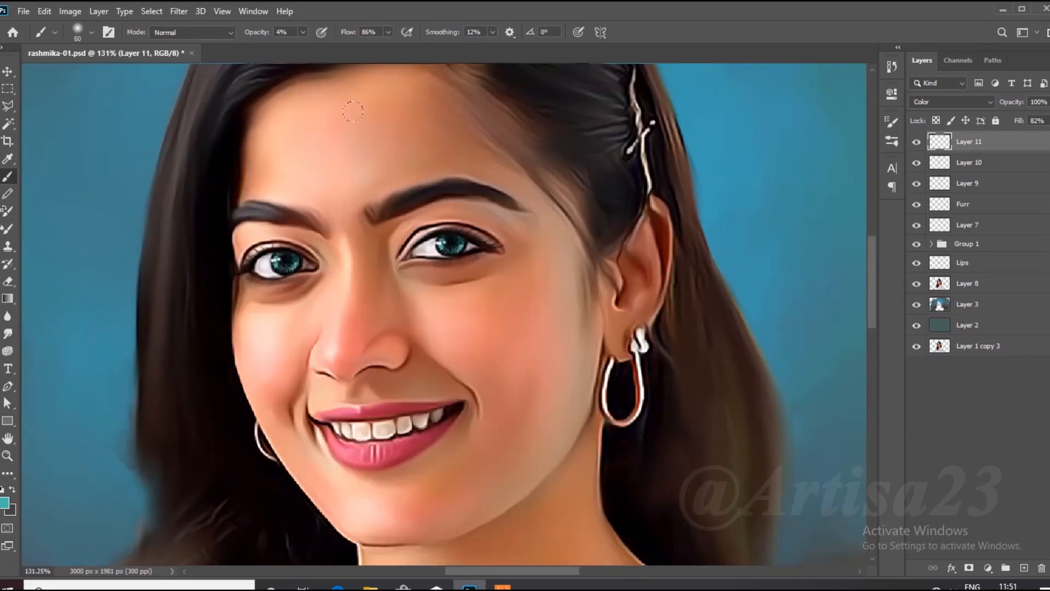
scroll(352, 111, down, 5)
scroll(592, 305, up, 4)
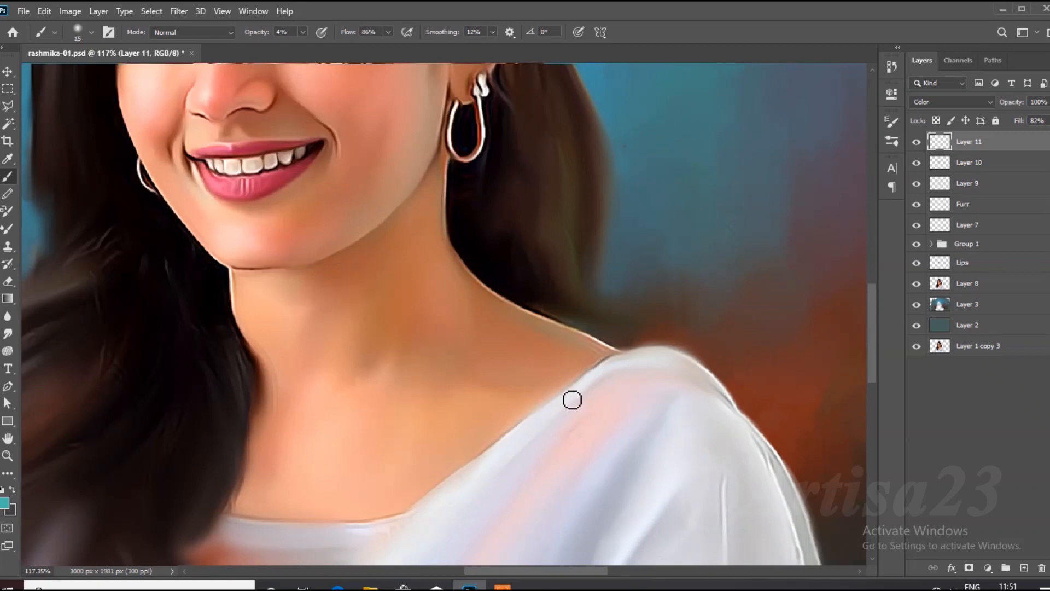
- Sample a peach skin tone from the neck and brush it over the neck and shoulder on Layer 11
scroll(572, 400, down, 4)
scroll(508, 370, up, 5)
alt+click(453, 329)
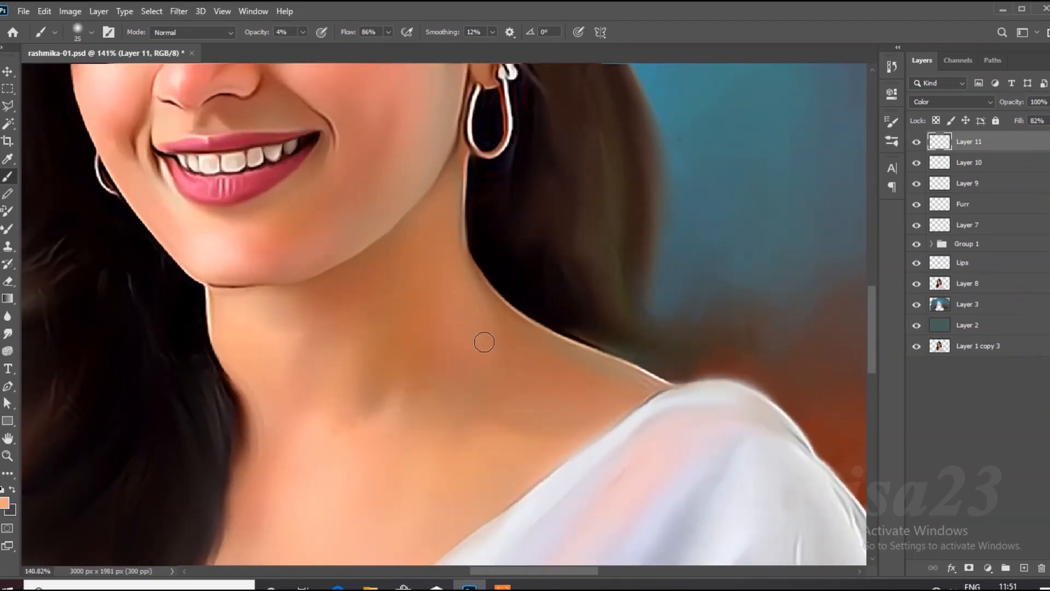
scroll(484, 342, down, 6)
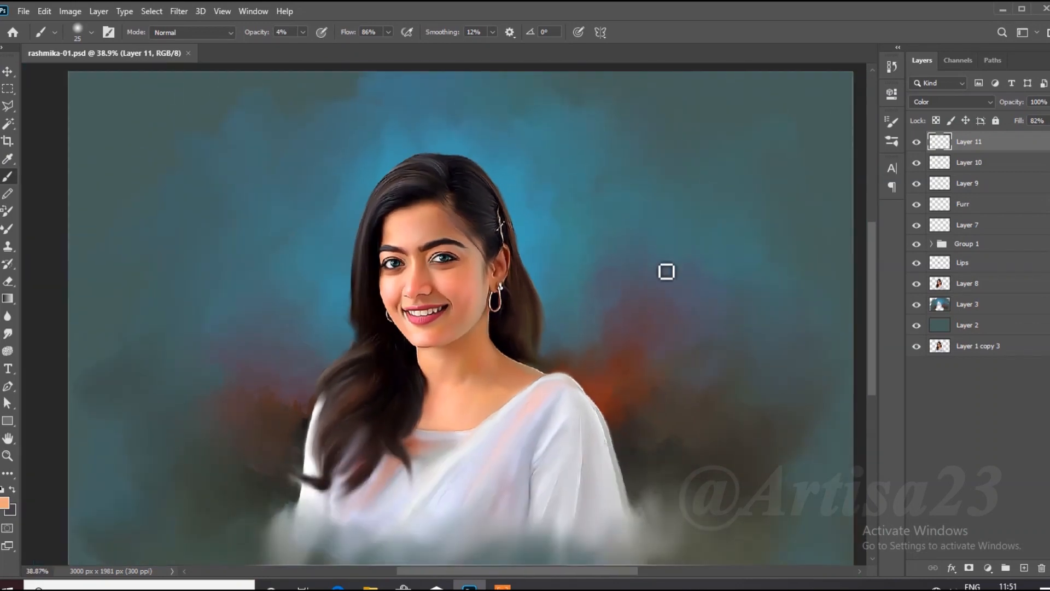
- Create a new layer directly above Layer 8 and name it Hair
click(971, 281)
click(1024, 567)
double_click(967, 284)
text(Hair)
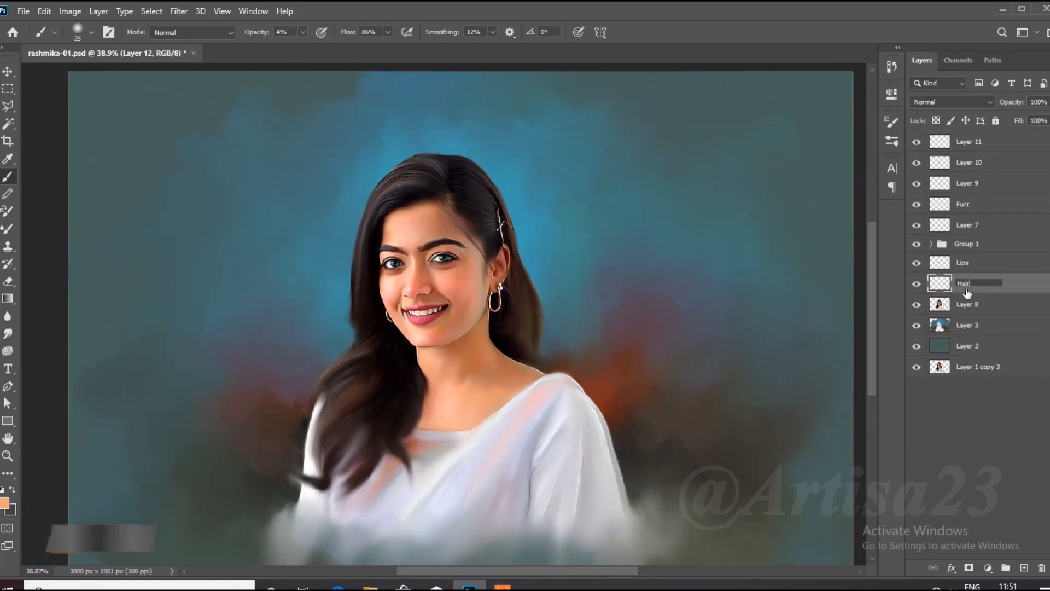
key(Return)
- Try different brush presets and choose a round one for painting hair strands
click(109, 32)
click(685, 116)
click(108, 33)
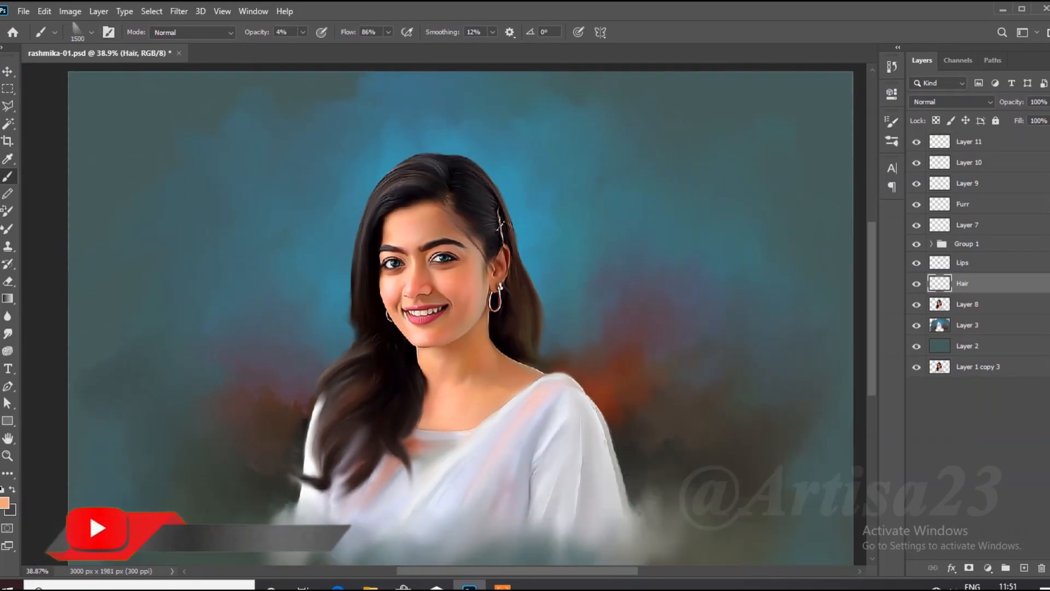
click(109, 34)
click(629, 85)
scroll(874, 198, up, 1)
click(702, 184)
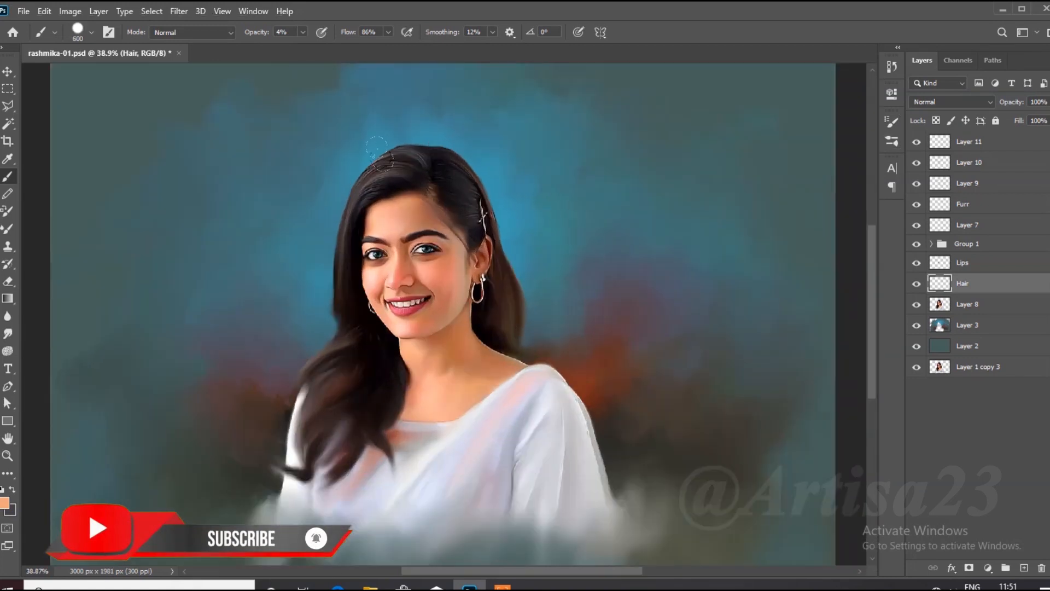
- Set the brush opacity to 64%, sample a colour at the crown of the hair, and reduce the brush to 1 px
scroll(398, 160, up, 5)
mouse_move(344, 48)
mouse_down()
mouse_move(357, 48)
mouse_move(287, 48)
mouse_up()
alt+click(415, 138)
key(bracketleft)
key(bracketleft)
key(bracketleft)
key(bracketleft)
key(bracketleft)
key(bracketleft)
key(bracketleft)
key(bracketleft)
- Paint fine flyaway strands along the top edge of the head on the Hair layer
scroll(438, 127, up, 4)
scroll(461, 146, up, 2)
drag(463, 131, 366, 119)
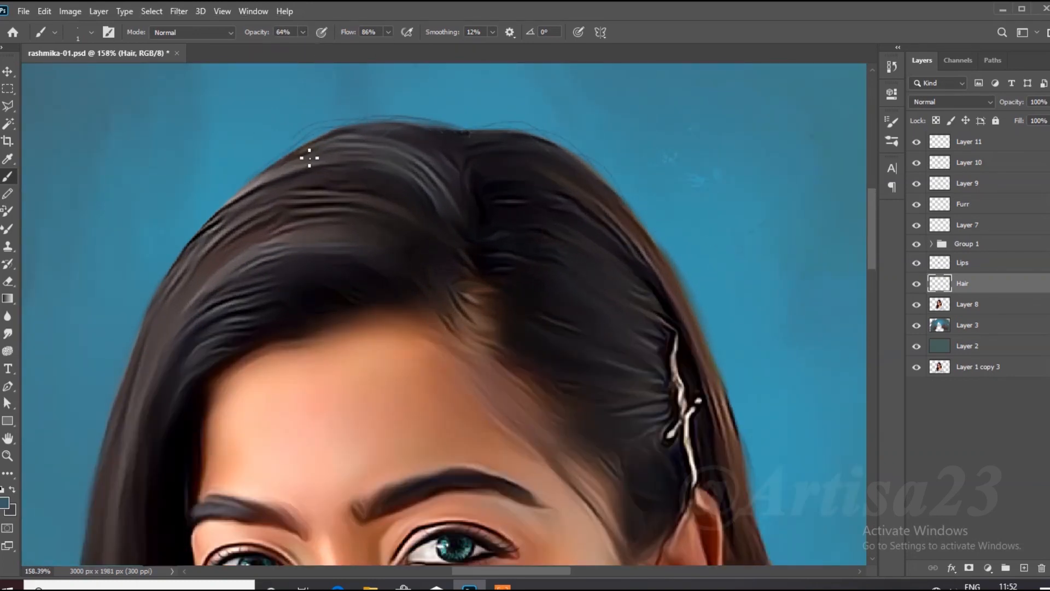
scroll(364, 136, up, 2)
scroll(222, 247, down, 2)
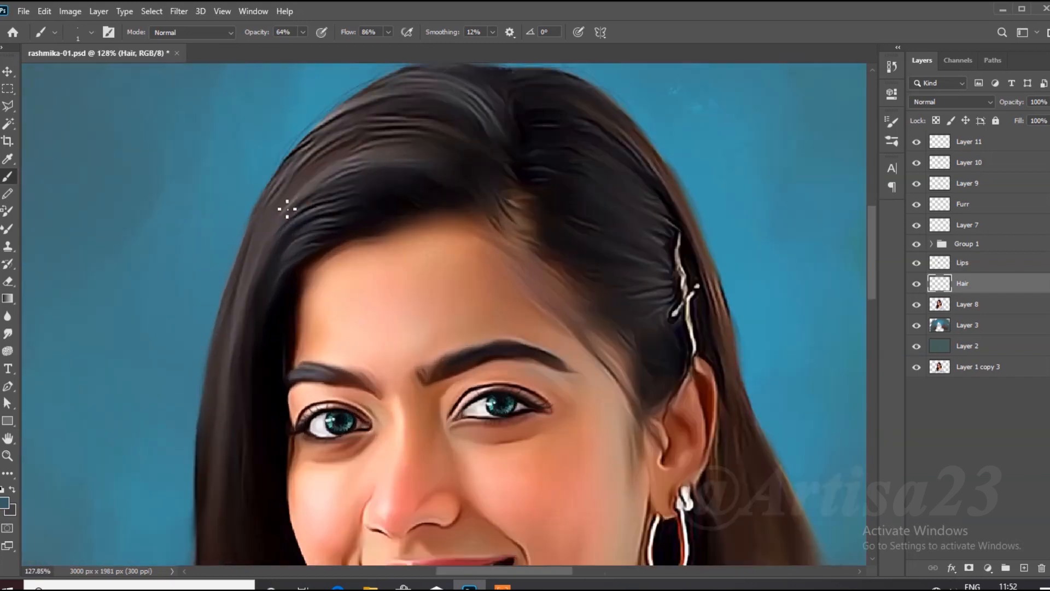
- Paint thin strands along the outer edge of the hair on the portrait's left side
scroll(184, 403, down, 4)
scroll(195, 459, up, 3)
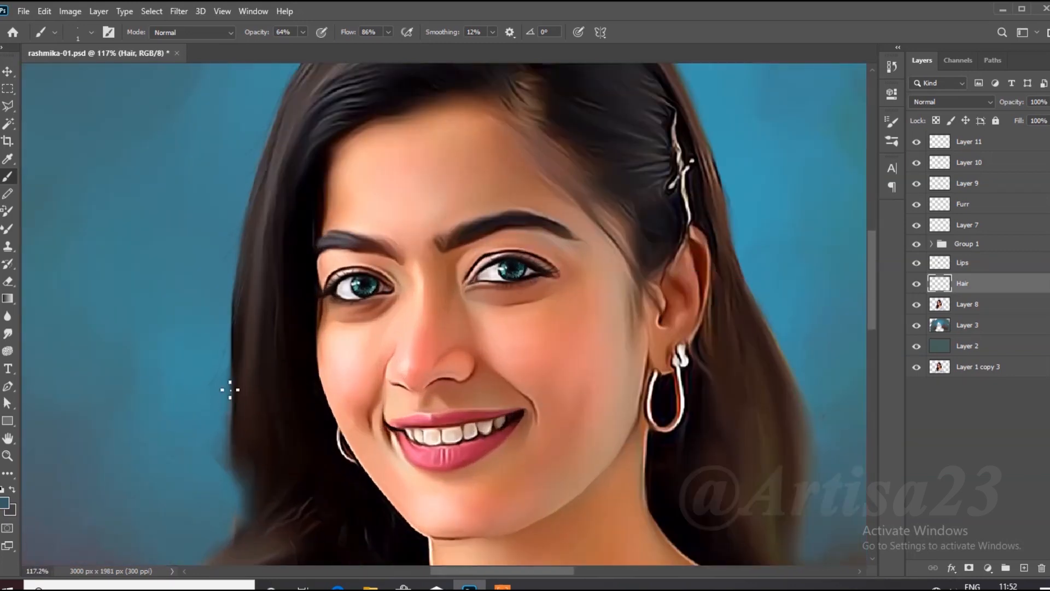
scroll(251, 228, up, 3)
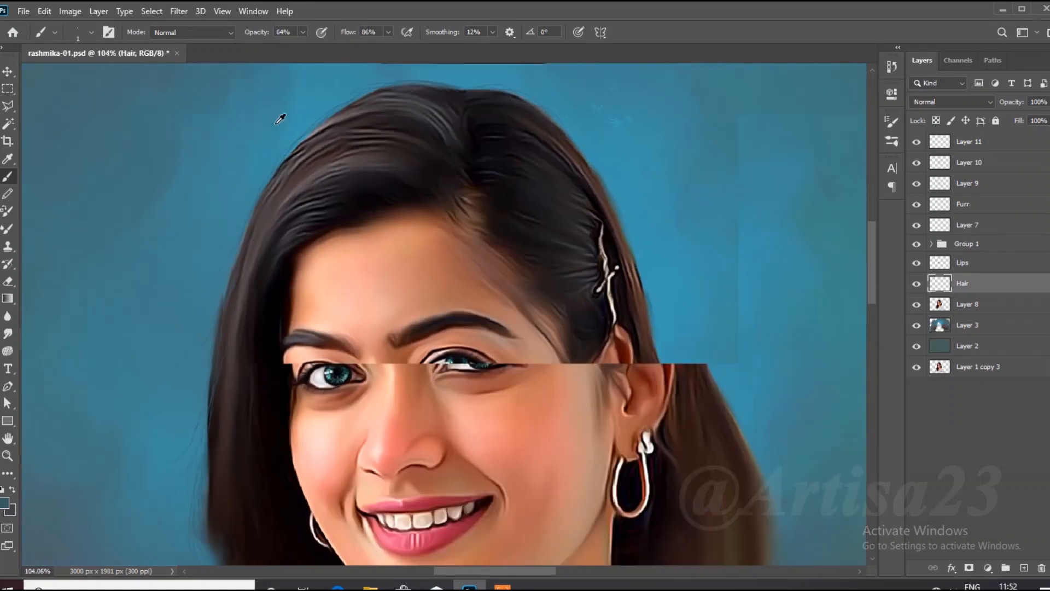
- Paint fine strands over the parting and down the outer hair edge beside the hair clip and ear
scroll(189, 435, down, 2)
scroll(428, 164, up, 4)
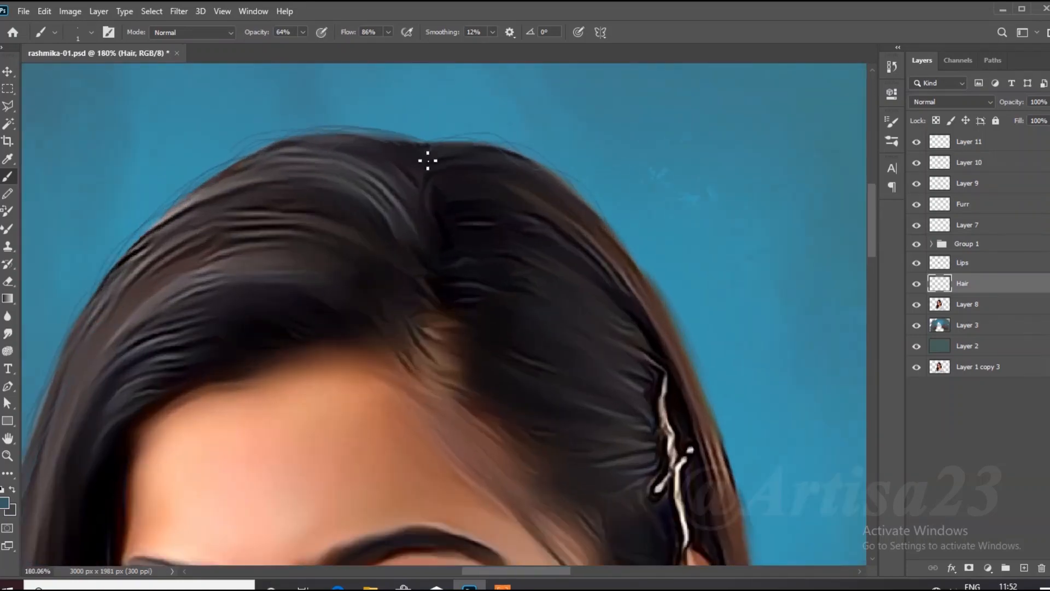
scroll(612, 234, down, 2)
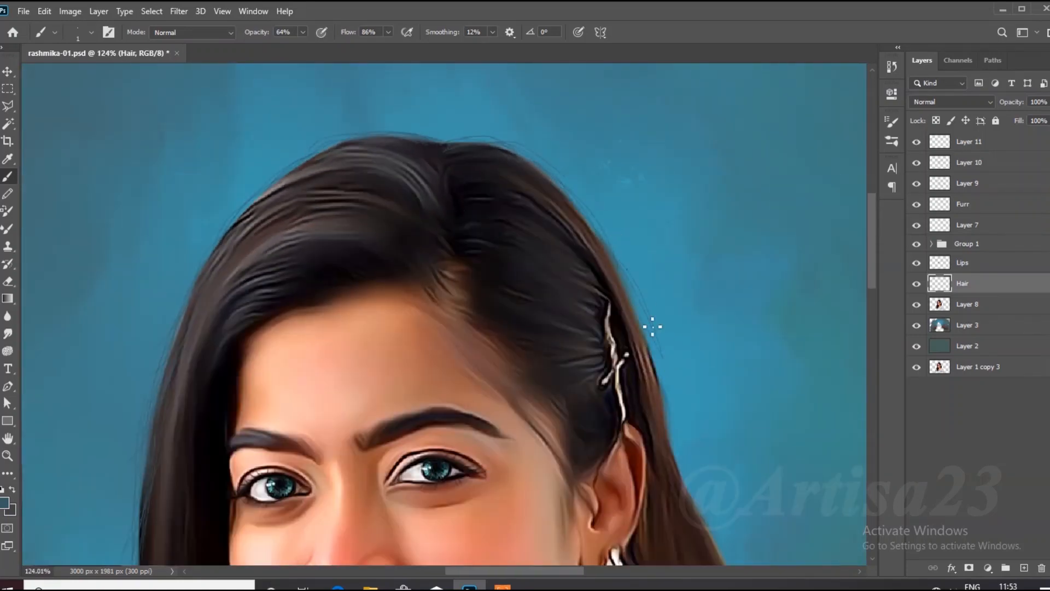
drag(652, 327, 568, 239)
scroll(589, 356, down, 2)
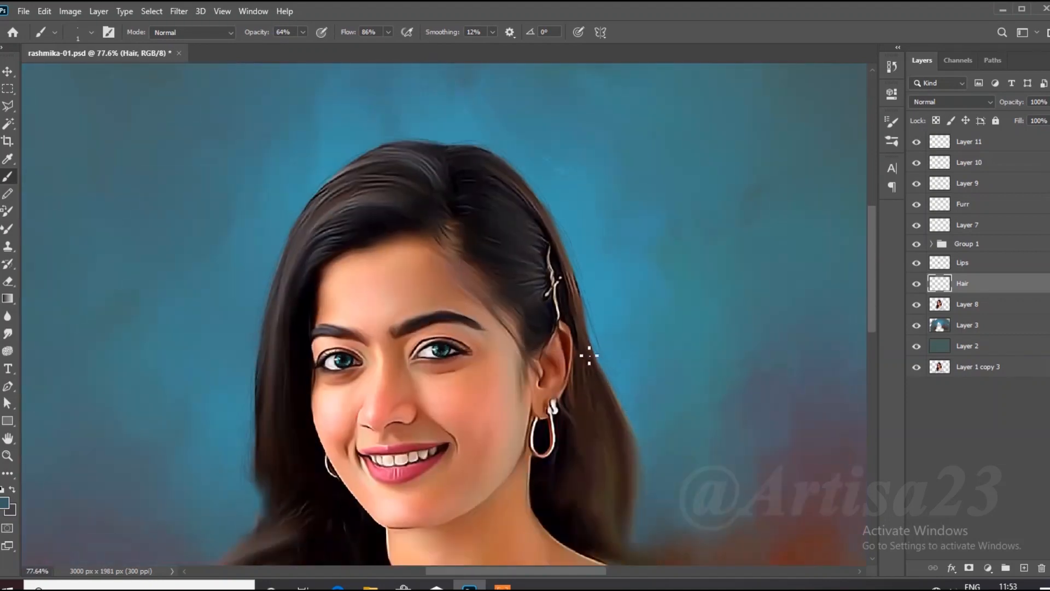
scroll(606, 379, up, 2)
scroll(654, 462, down, 2)
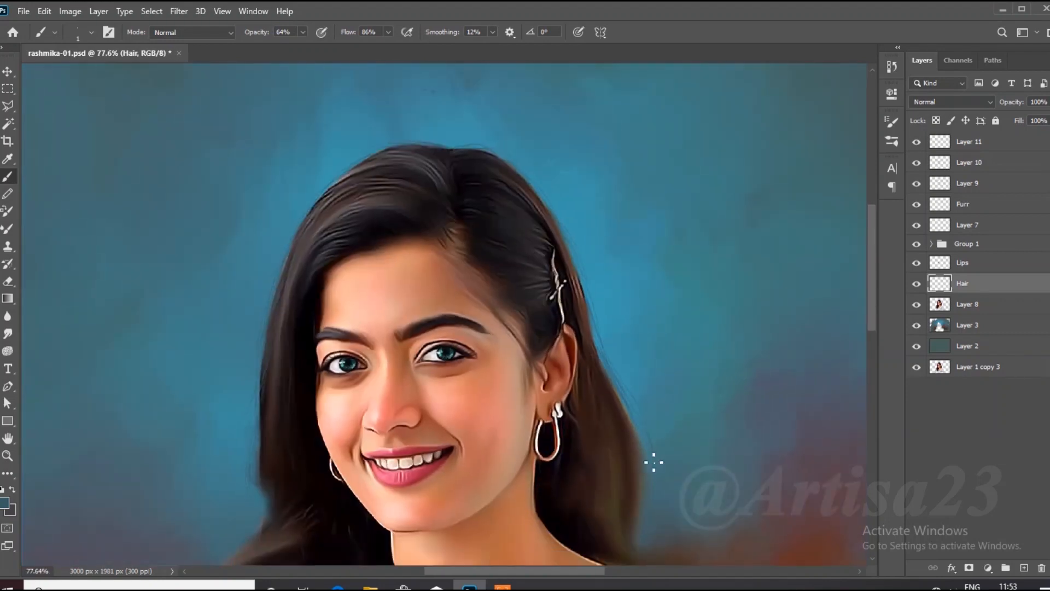
- Switch the brush colour to black and paint loose strands along the hair behind the earring
scroll(654, 436, up, 2)
scroll(617, 326, down, 1)
scroll(555, 203, up, 1)
scroll(612, 347, up, 1)
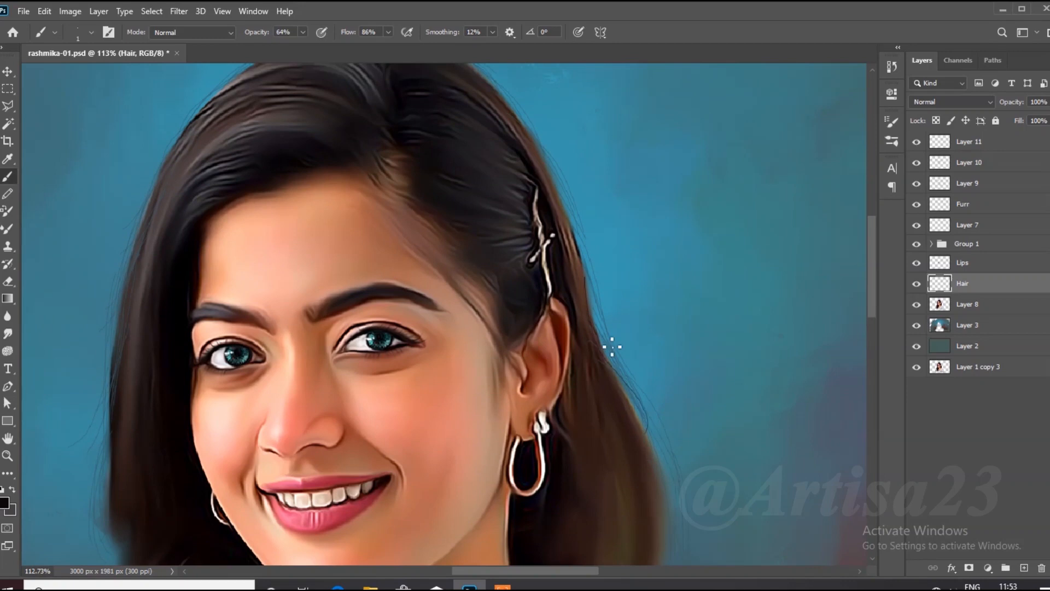
scroll(683, 473, down, 2)
scroll(399, 412, up, 2)
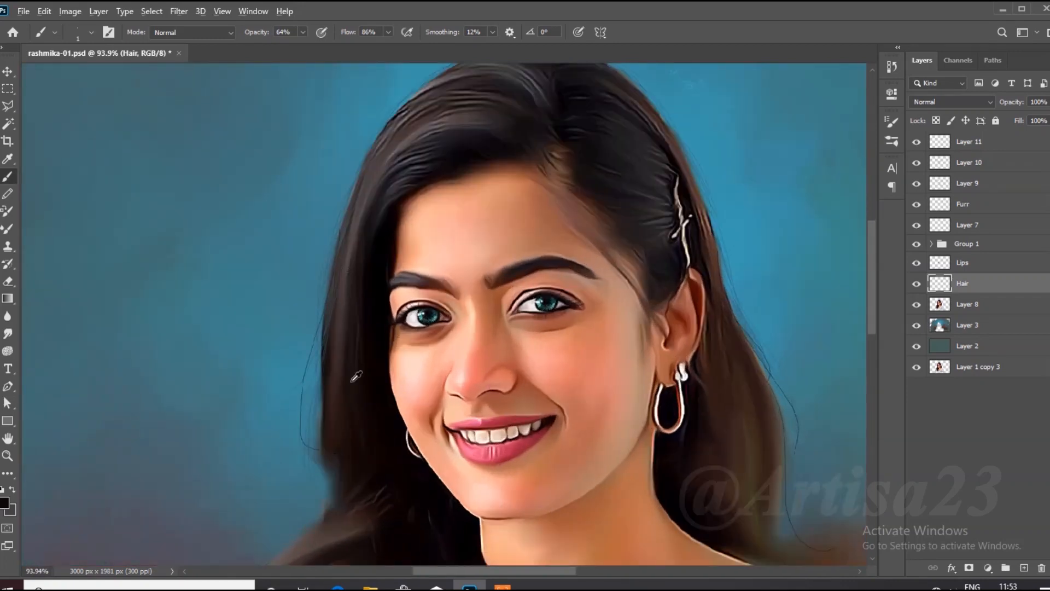
- Paint loose black strands beside the long hair on the side of the face away from the hair clip
scroll(331, 421, down, 3)
scroll(315, 436, up, 2)
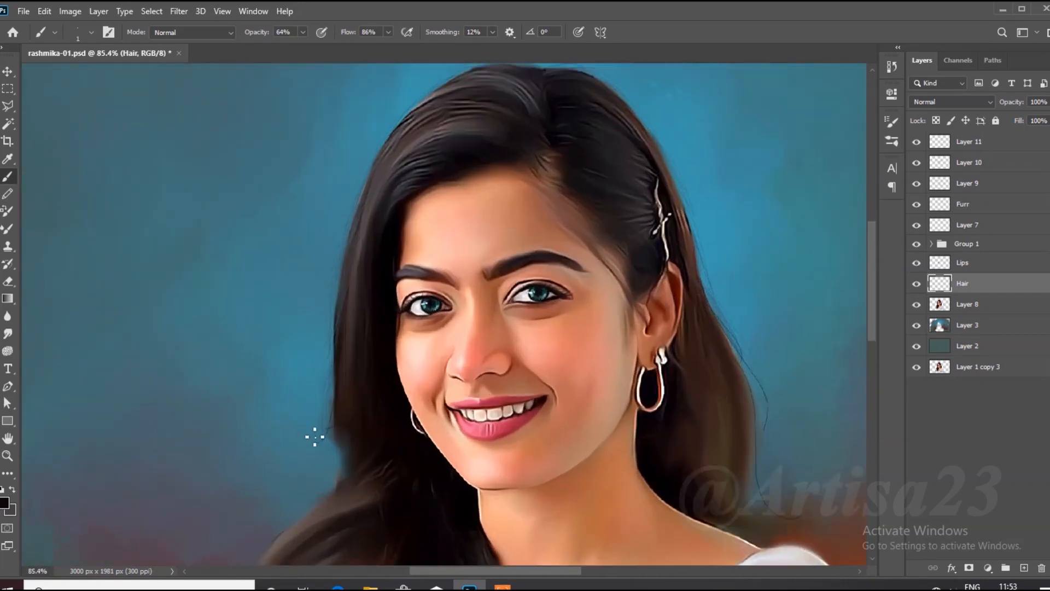
scroll(361, 382, down, 2)
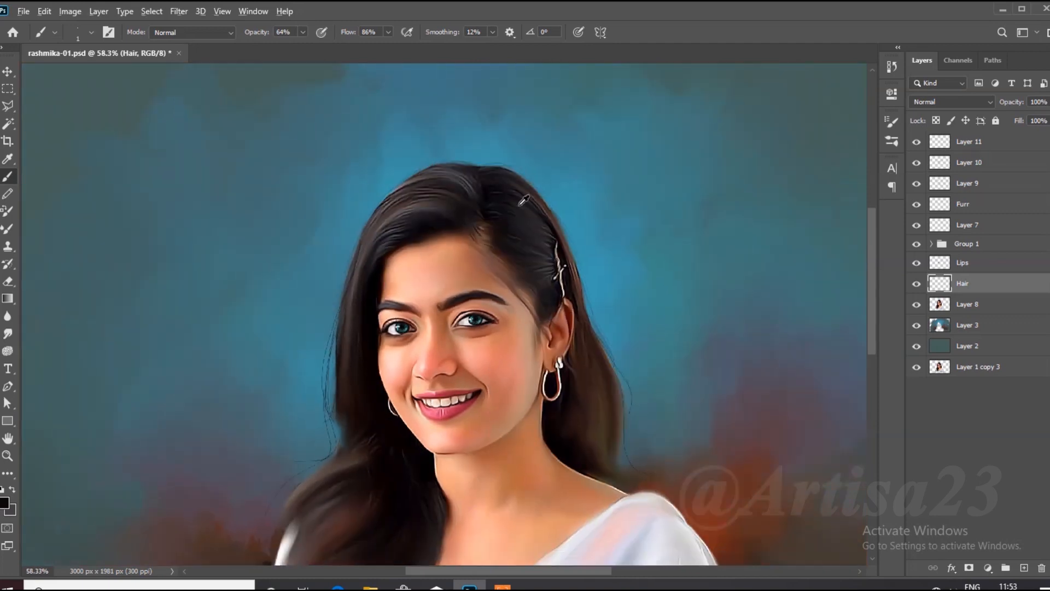
- Sample a blue tone and paint fine strands over the crown and above the hair clip on the Hair layer
scroll(522, 191, up, 3)
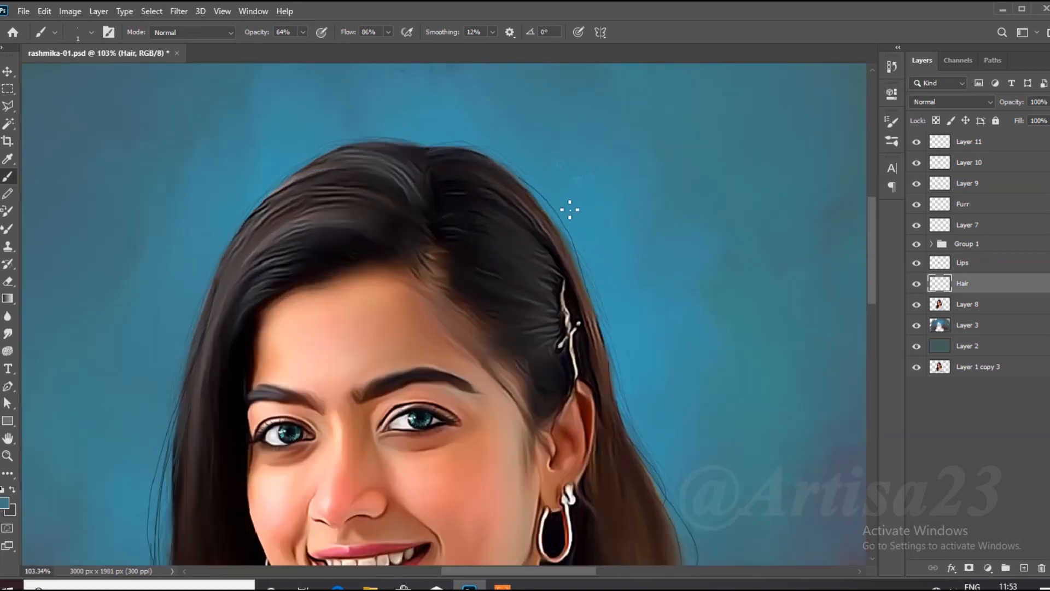
scroll(508, 213, up, 1)
scroll(436, 177, up, 5)
scroll(251, 273, down, 3)
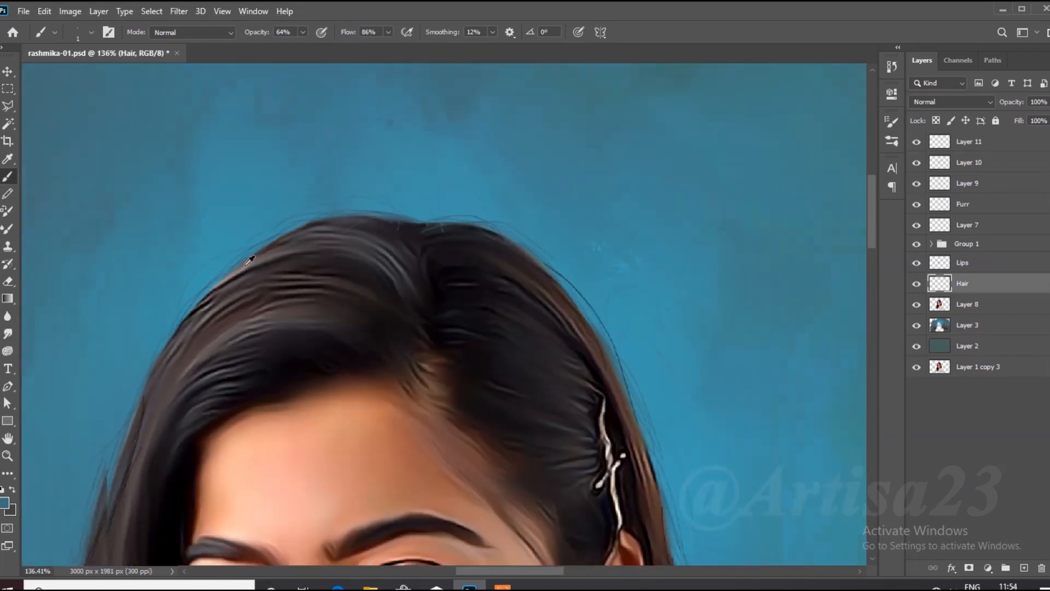
- Sample a dark brown from the hair and add more flyaway strands along the portrait's left hair edge
scroll(248, 334, down, 4)
drag(145, 438, 290, 234)
scroll(314, 249, up, 1)
scroll(261, 296, up, 3)
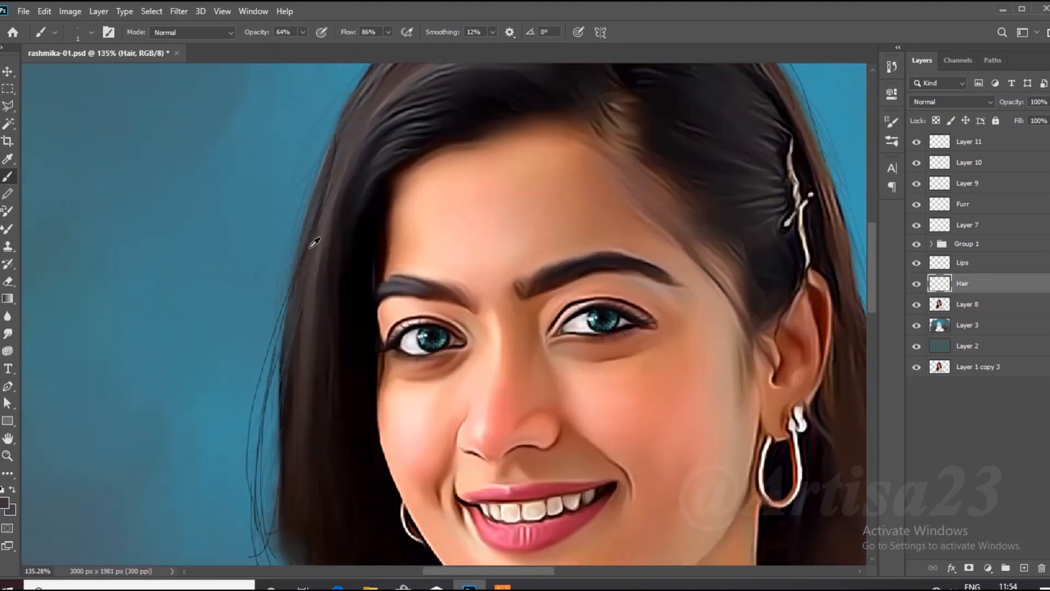
- Sample brown tones from the hair and add fine loose strands along the wavy hair beside the neck
scroll(267, 286, down, 6)
scroll(291, 234, down, 3)
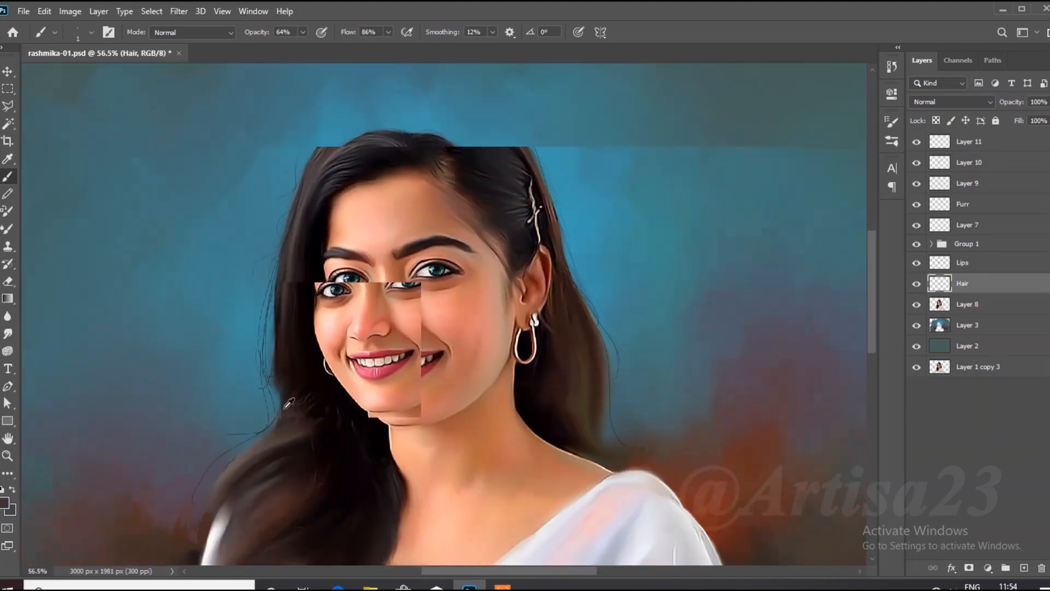
scroll(255, 442, up, 4)
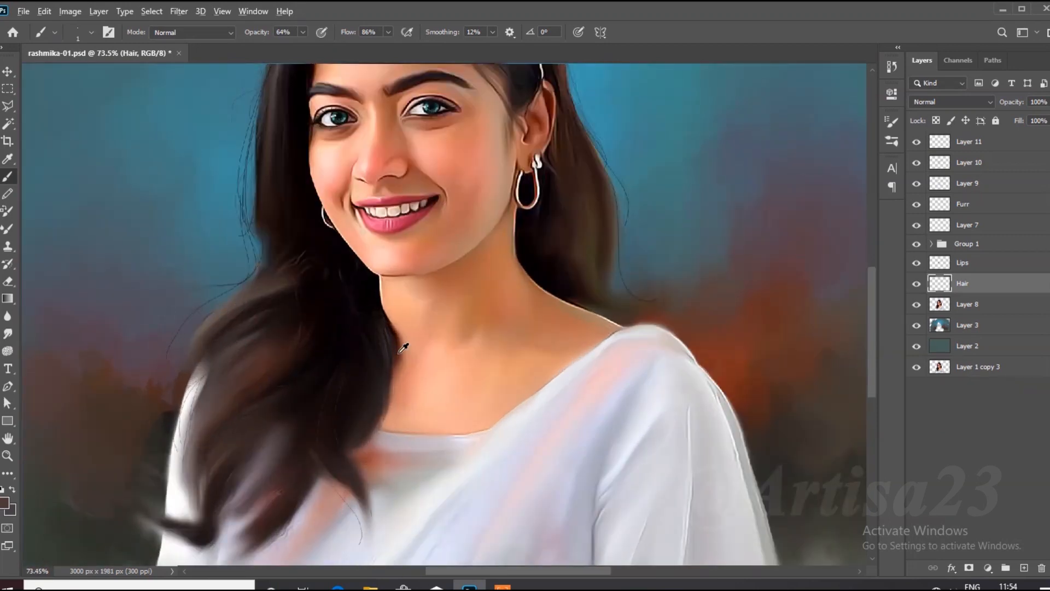
scroll(390, 379, down, 3)
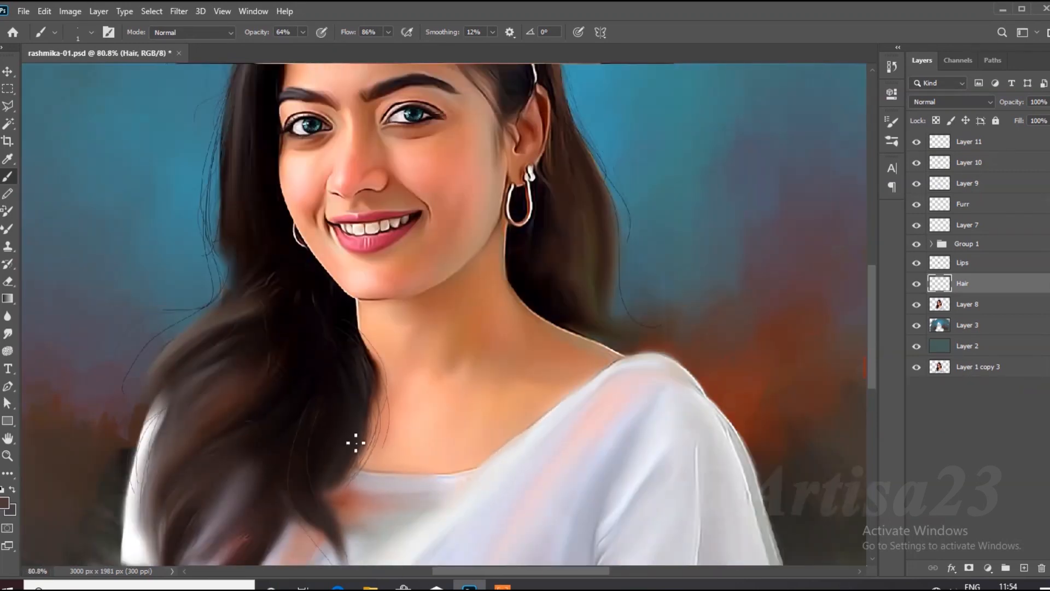
scroll(474, 369, up, 2)
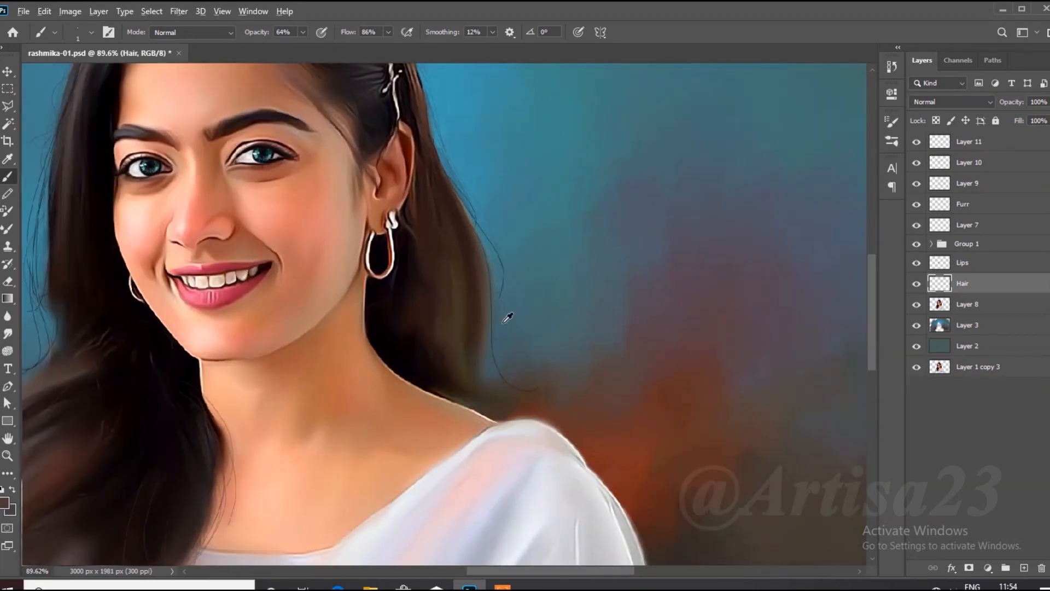
scroll(508, 317, down, 3)
scroll(544, 307, down, 3)
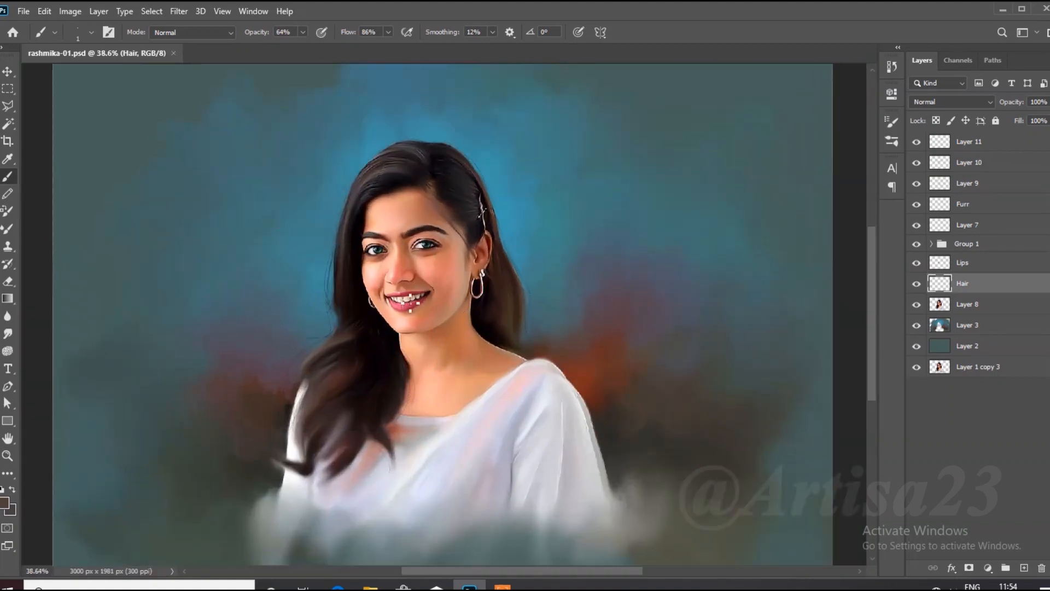
- Load the figure's outline from Layer 8 as a selection and add a new layer above Layer 11
ctrl+click(550, 251)
scroll(550, 252, down, 2)
ctrl+click(938, 308)
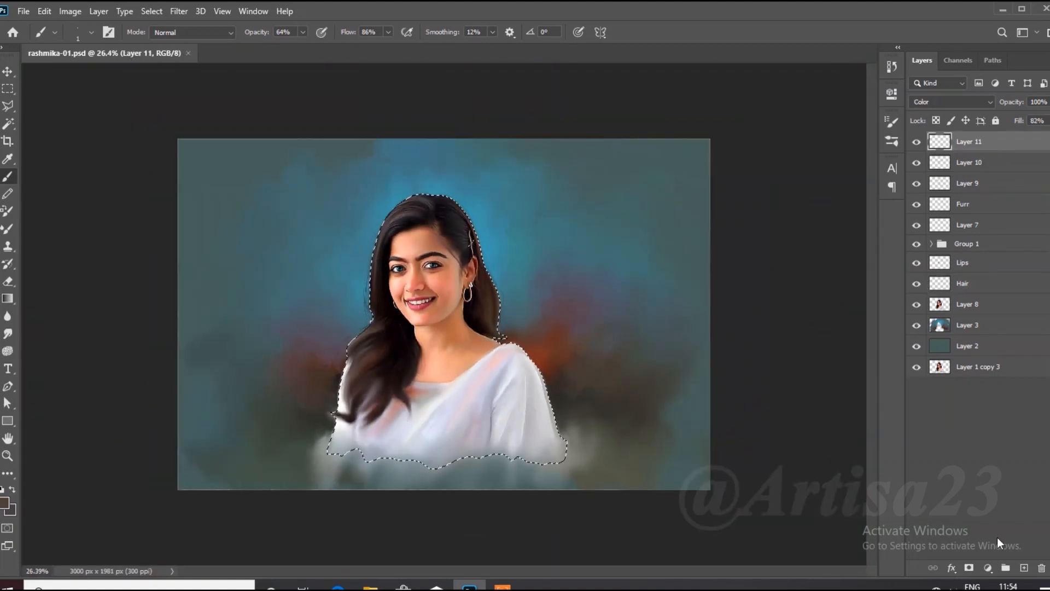
click(1024, 568)
- Choose a soft round brush and set the foreground colour to a bright orange
scroll(492, 328, up, 2)
click(108, 32)
click(662, 113)
click(855, 85)
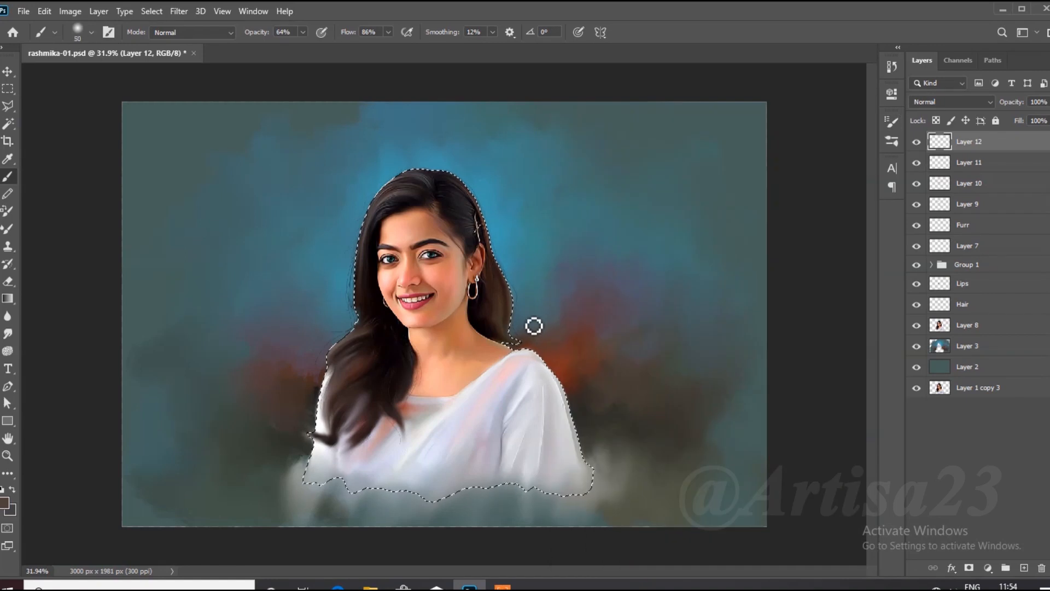
click(4, 502)
click(817, 436)
click(771, 378)
click(815, 493)
click(817, 499)
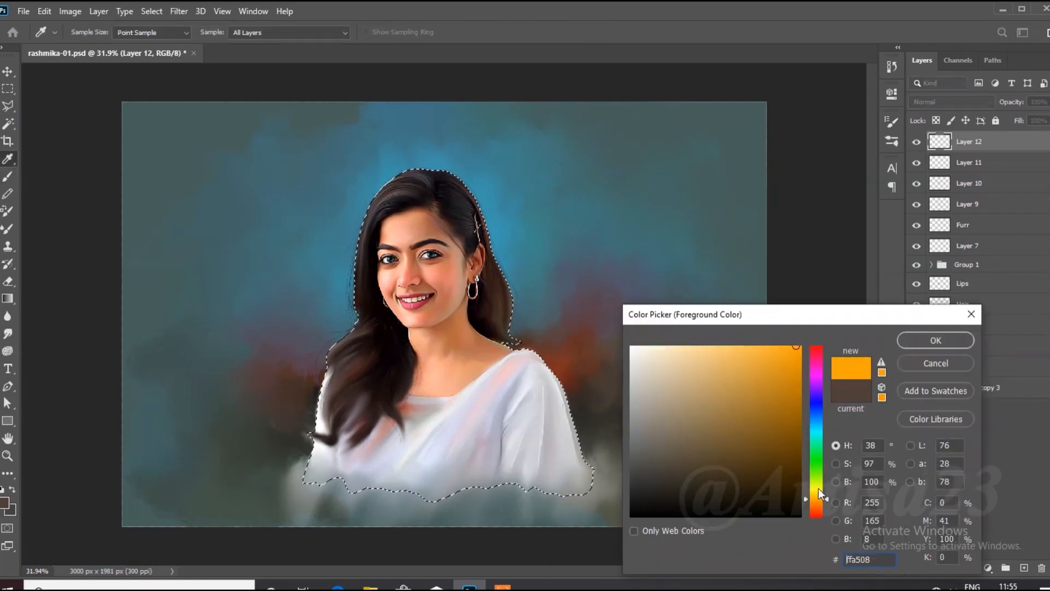
key(Return)
key(b)
- Paint orange down the wavy-hair side of the figure, blended as Overlay with the layer's fill at 47%
mouse_move(369, 187)
mouse_down()
mouse_move(386, 222)
mouse_move(353, 410)
mouse_up()
scroll(444, 278, up, 2)
click(953, 102)
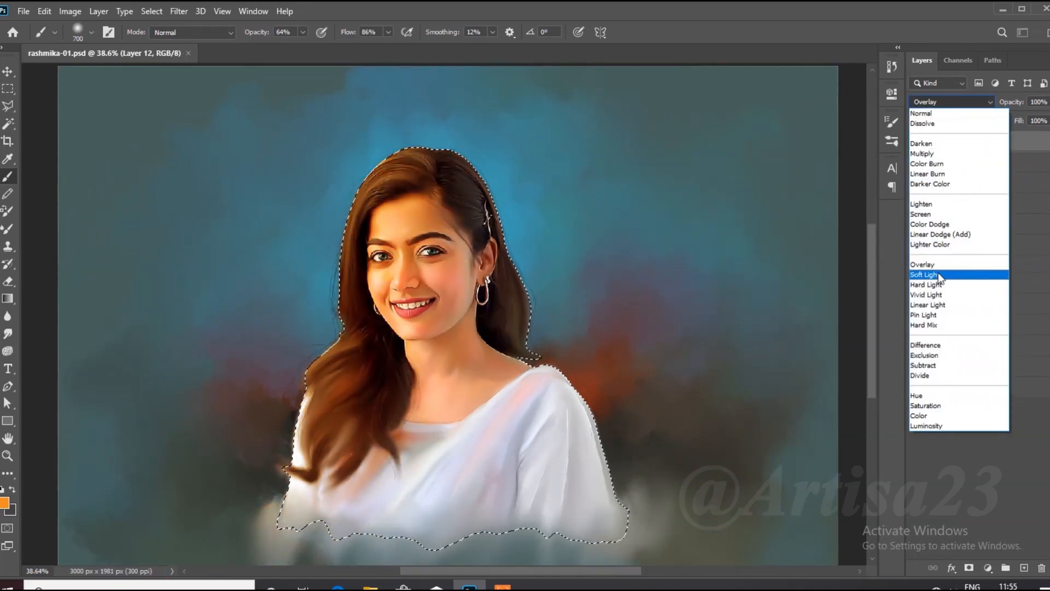
click(937, 267)
mouse_move(1047, 120)
mouse_down()
mouse_move(1014, 139)
mouse_move(1023, 139)
mouse_up()
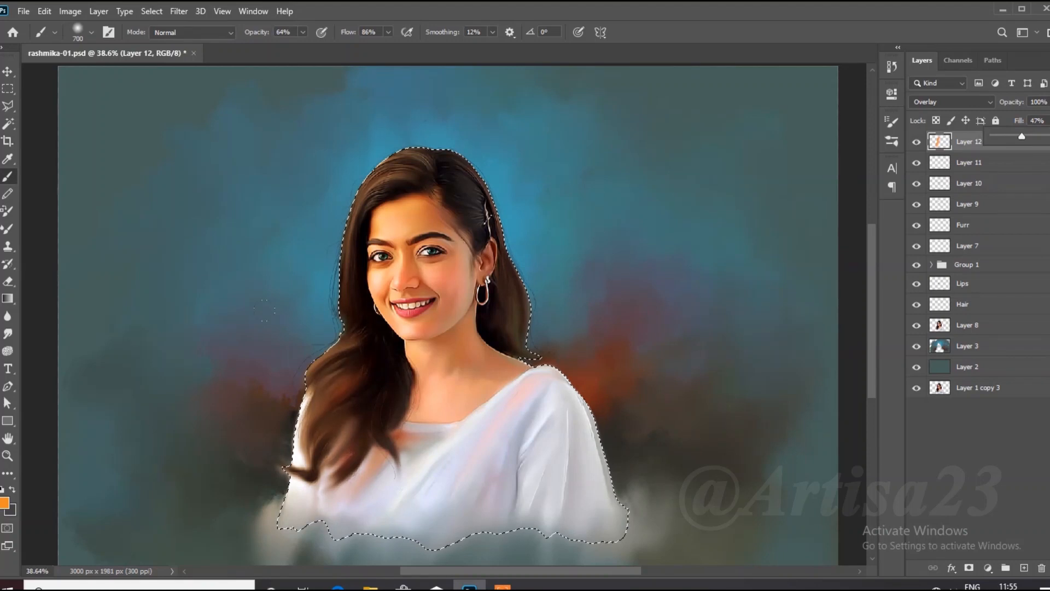
key(e)
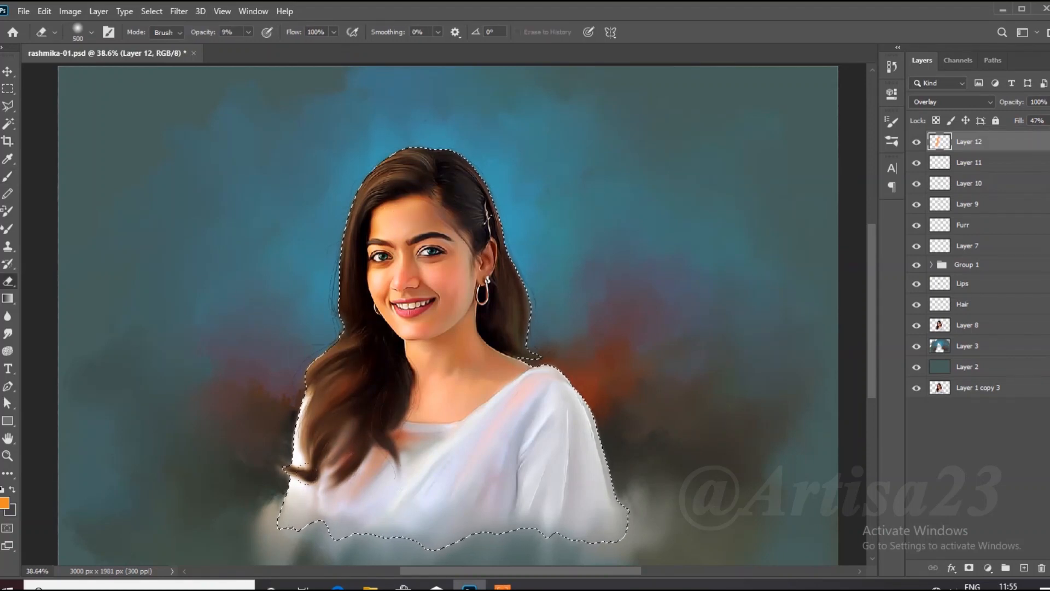
- Clear the selection and fine-tune the orange tint's hue with Hue/Saturation
key(ctrl+d)
key(ctrl+0)
click(70, 11)
mouse_move(91, 46)
click(263, 117)
drag(717, 160, 718, 138)
click(866, 104)
key(e)
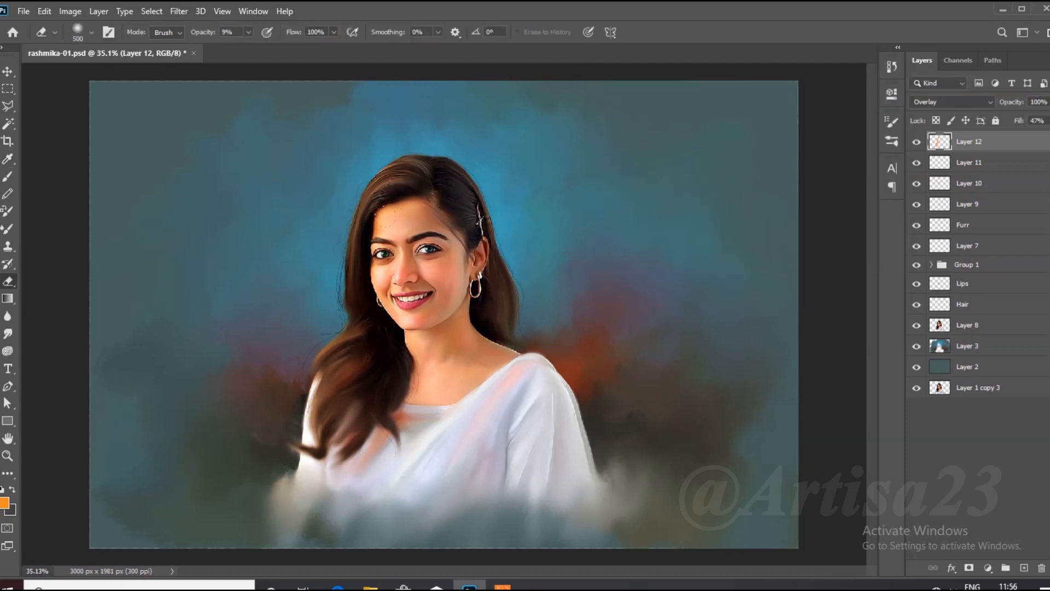
- Reload the figure's outline from Layer 8 as a selection and add a new layer above Layer 12
scroll(556, 270, down, 2)
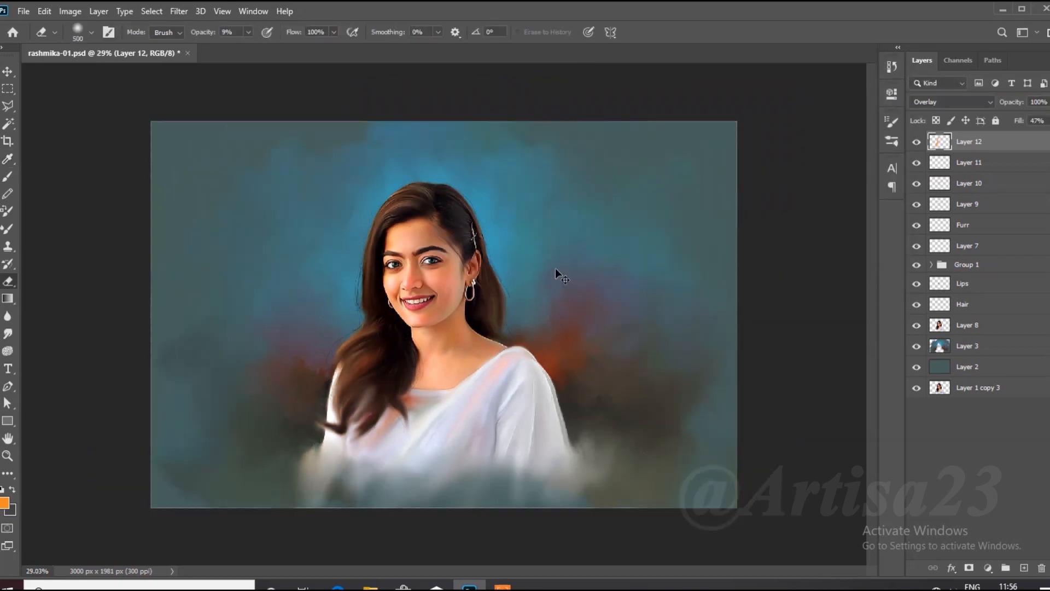
ctrl+click(944, 326)
click(1024, 568)
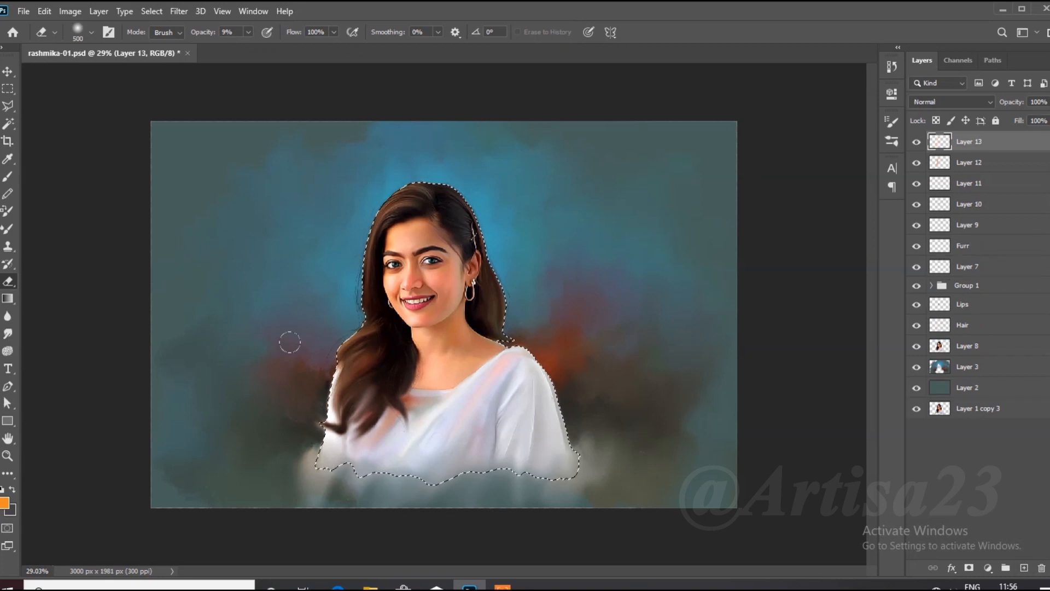
- Paint a broad tint down the earring side of the figure and set the new layer to Overlay blending
scroll(290, 344, up, 3)
key(b)
drag(495, 159, 535, 461)
click(951, 102)
click(950, 270)
scroll(474, 115, down, 2)
- Shift the new tint's hue to cyan-blue with Hue/Saturation and lower the layer's fill to 76%
key(v)
click(70, 10)
mouse_move(88, 46)
click(300, 113)
drag(717, 162, 778, 162)
click(887, 97)
click(1048, 120)
mouse_move(1048, 136)
mouse_down()
mouse_move(1026, 136)
mouse_move(1038, 136)
mouse_up()
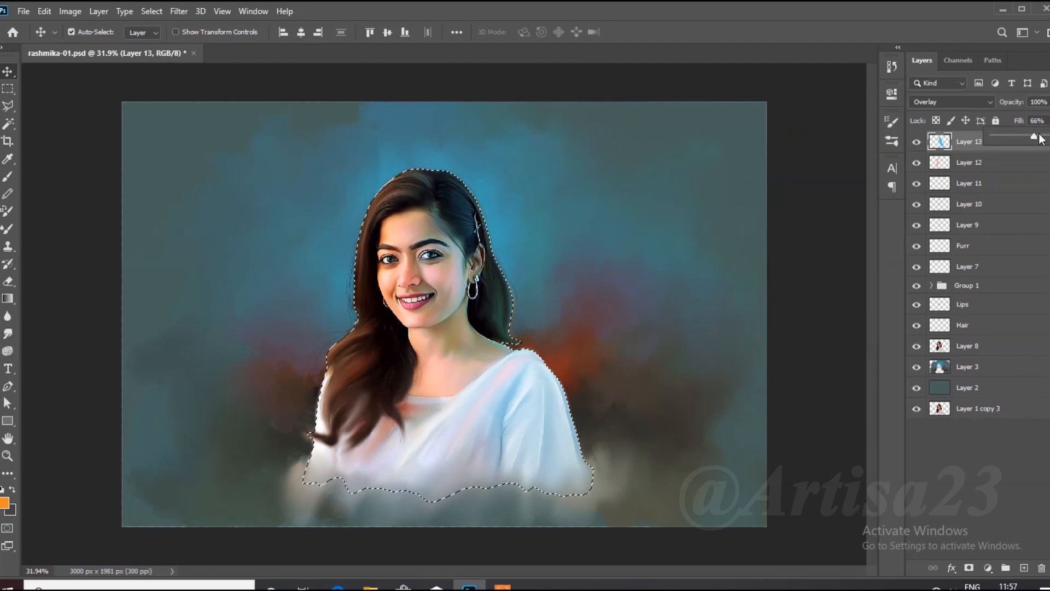
- Readjust the blue tint's hue with Hue/Saturation and save the document
scroll(464, 257, up, 1)
key(r)
key(e)
key(ctrl+s)
scroll(353, 219, down, 1)
click(70, 11)
mouse_move(93, 26)
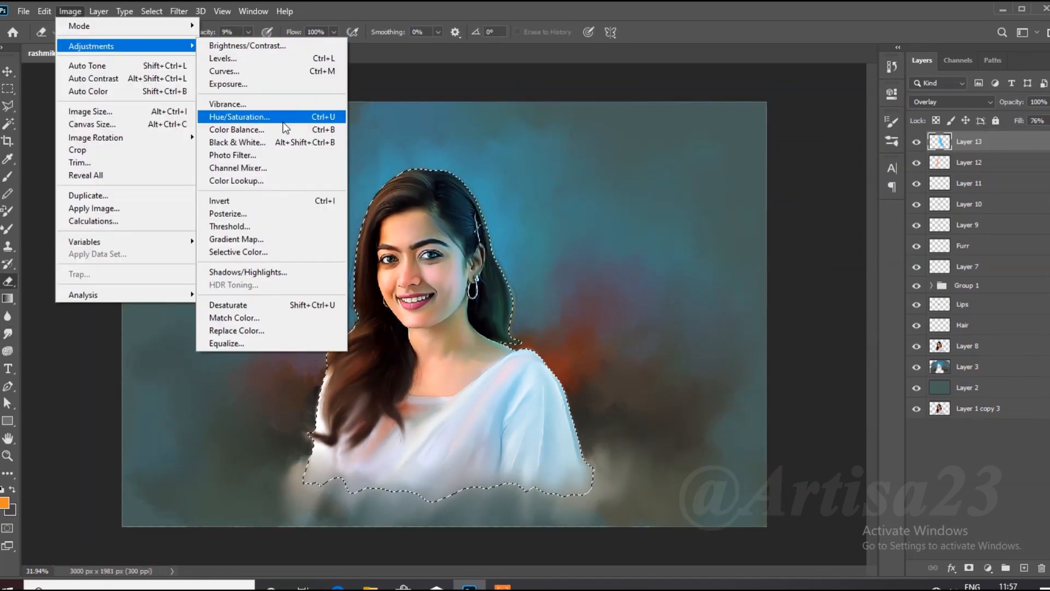
click(283, 119)
drag(779, 162, 716, 157)
click(867, 95)
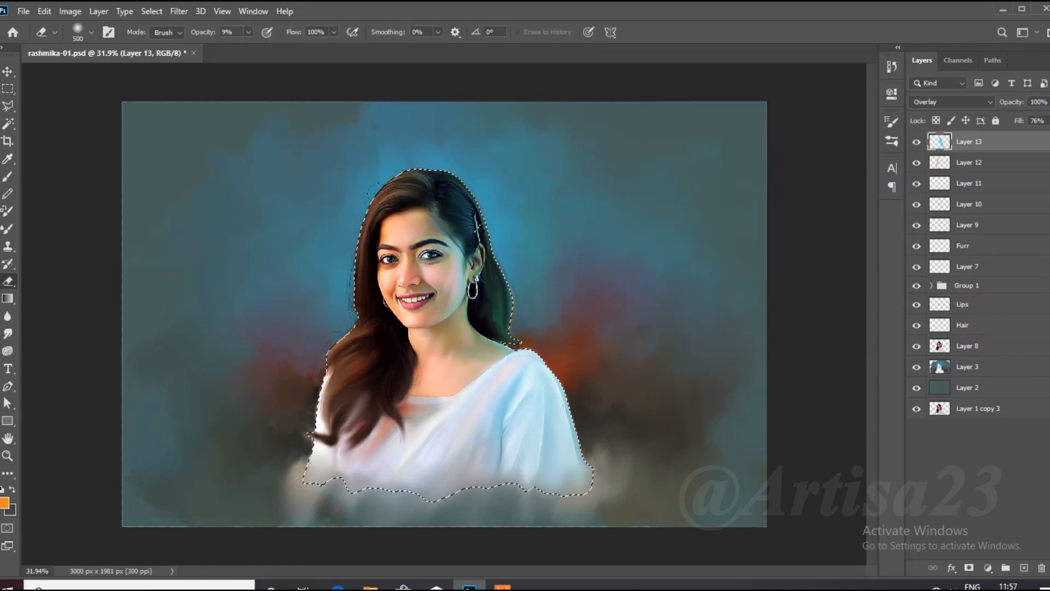
scroll(599, 300, down, 3)
key(ctrl+s)
- Shift the tint's hue by -4 and lower Layer 13's opacity to 55%
scroll(599, 301, up, 6)
click(70, 12)
mouse_move(94, 45)
click(284, 117)
mouse_move(717, 163)
mouse_down()
mouse_move(767, 163)
mouse_move(694, 163)
mouse_move(716, 163)
mouse_up()
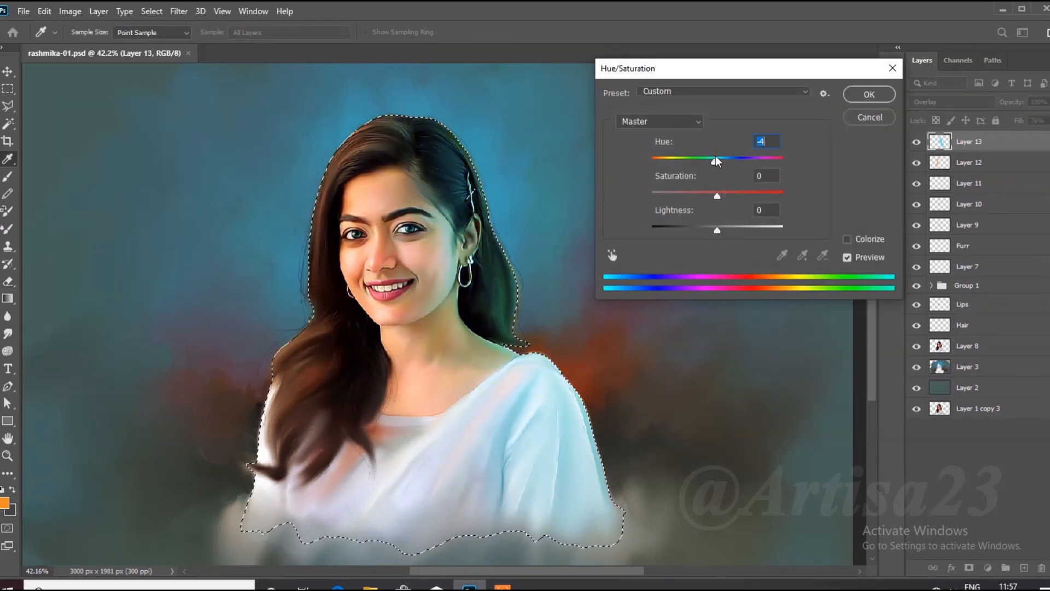
click(869, 94)
click(1049, 103)
drag(1047, 115, 1023, 115)
scroll(365, 239, down, 2)
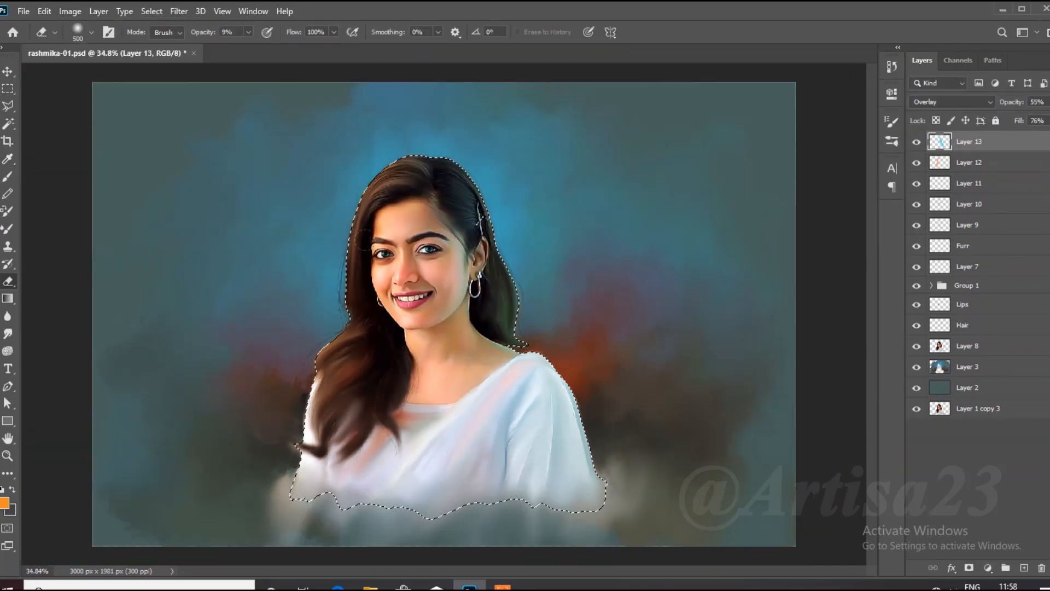
- Reduce the Eraser size to 175, fade the tint from the hair behind the earring and save the document
key(bracketleft)
key(bracketleft)
key(bracketleft)
key(bracketleft)
key(bracketleft)
drag(501, 256, 521, 339)
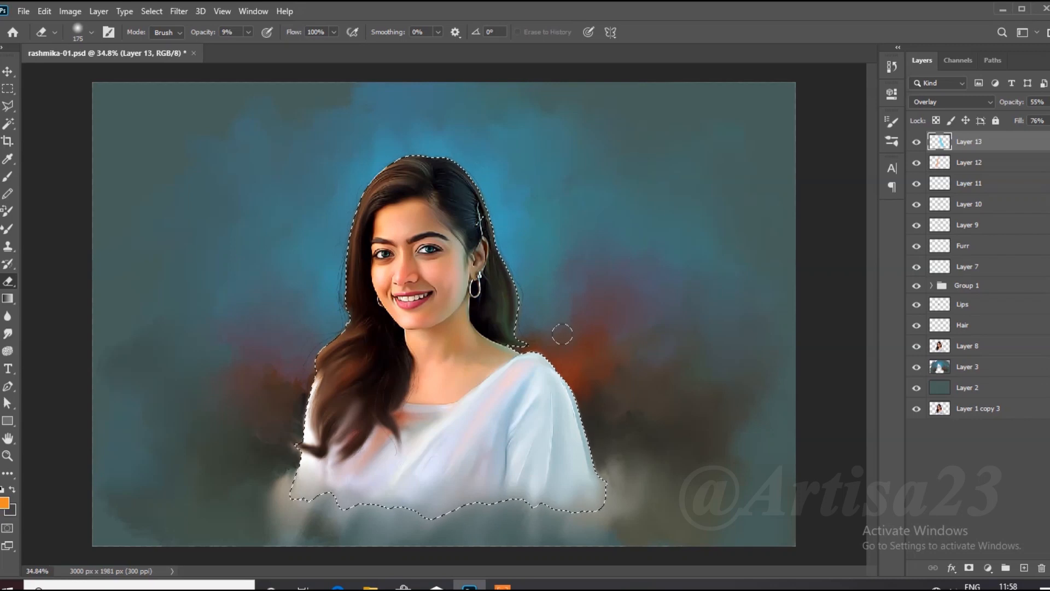
key(ctrl+s)
- Raise Layer 13's opacity and fill to 100%
scroll(264, 122, down, 1)
click(70, 11)
click(70, 11)
click(1049, 121)
click(1048, 102)
drag(1024, 116, 1049, 116)
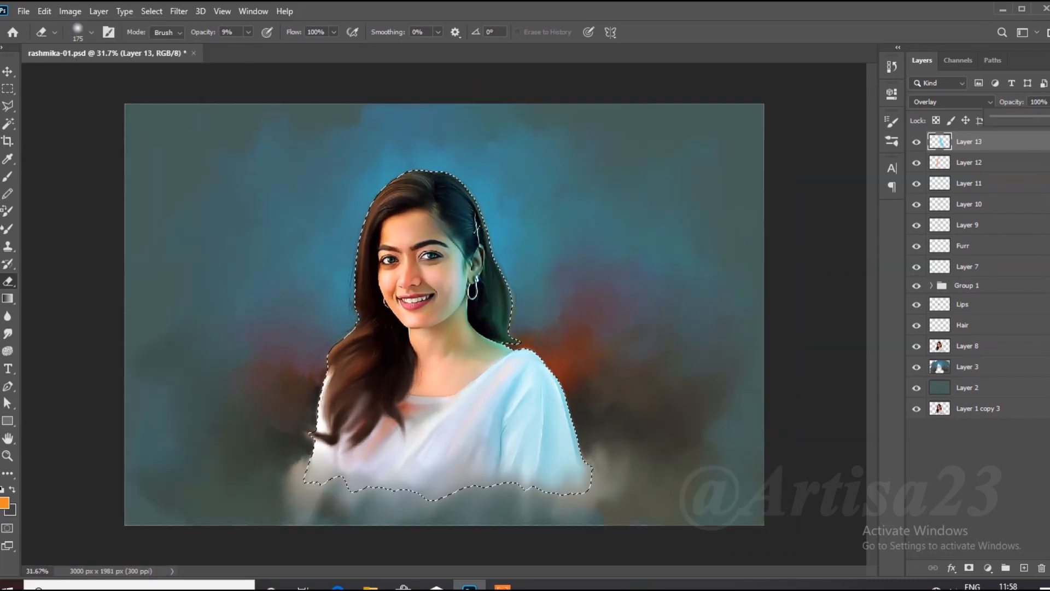
- Enlarge the Eraser to 400 and save the document, clearing the figure selection
key(bracketright)
key(bracketright)
key(bracketright)
key(bracketright)
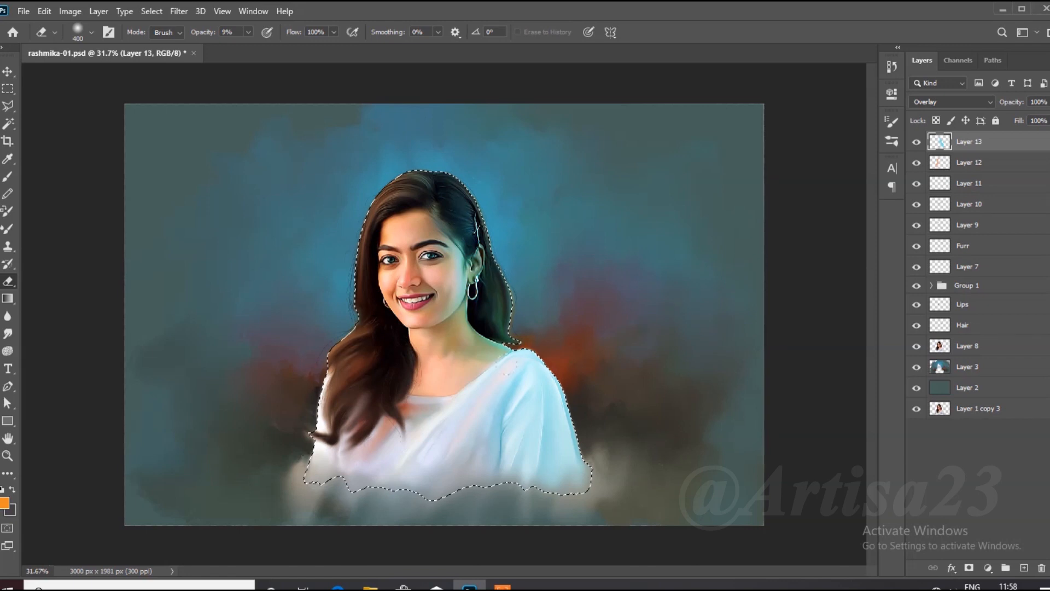
key(ctrl+s)
key(ctrl+d)
- Apply Color Balance to Layer 13's midtones with levels -100, +8 and +71
scroll(569, 375, down, 3)
click(70, 11)
mouse_move(99, 46)
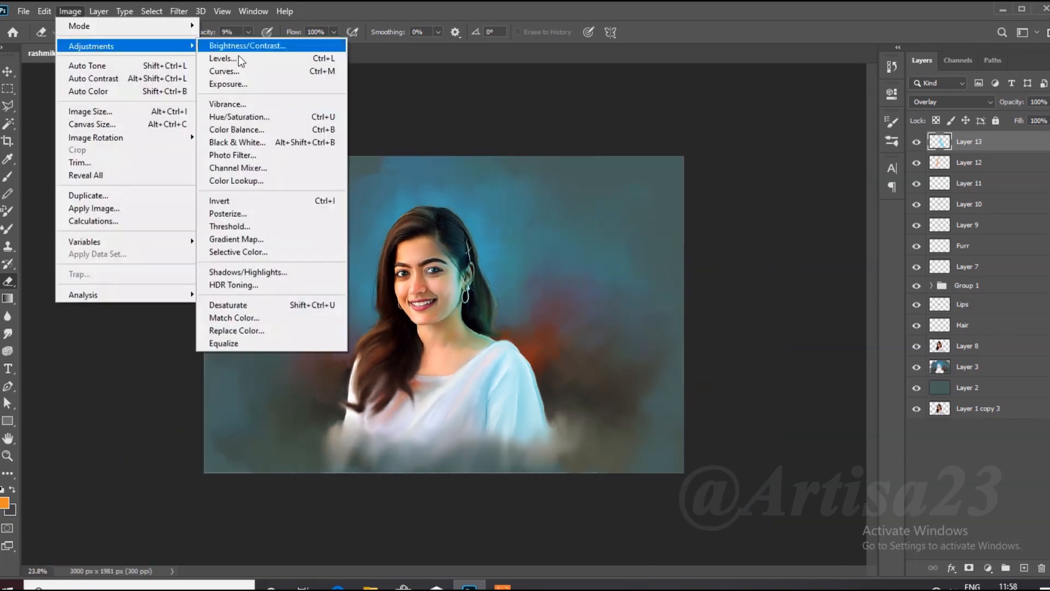
click(241, 129)
drag(774, 130, 782, 130)
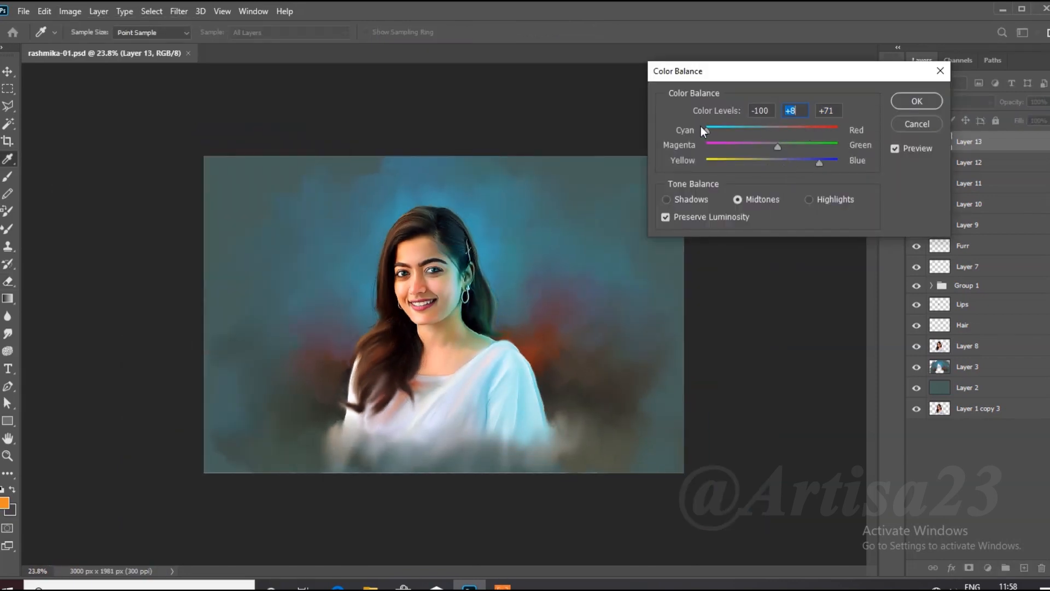
click(917, 100)
- Shift the tint's hue by -127 and set Layer 13's blend mode to Soft Light
click(70, 11)
mouse_move(98, 46)
click(241, 115)
drag(717, 159, 666, 155)
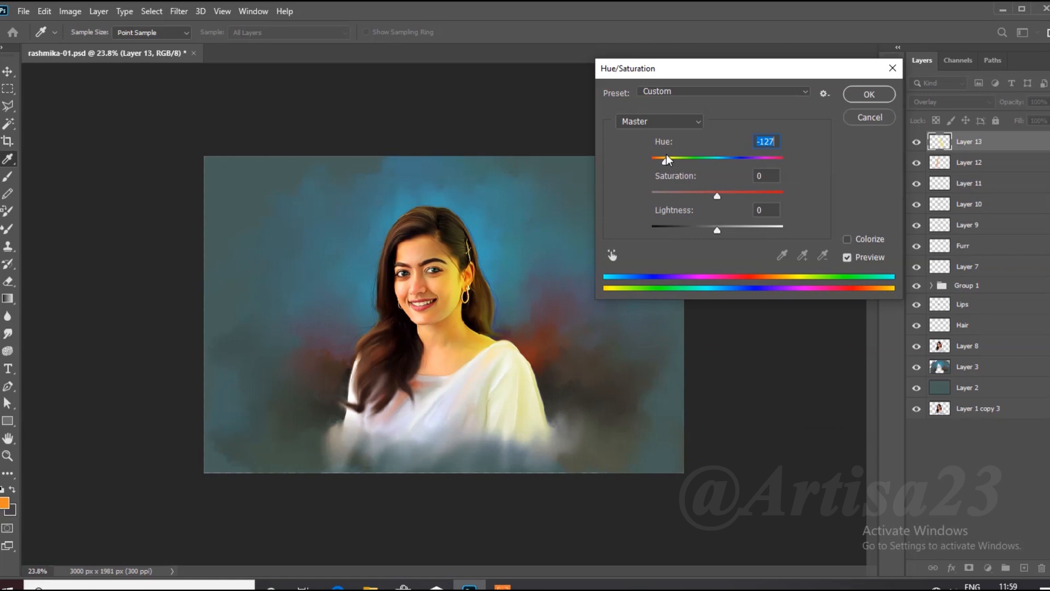
click(869, 94)
click(950, 101)
click(929, 274)
- Nudge the yellow tint's hue slightly with Hue/Saturation and lower Layer 13's fill to 37%
click(75, 14)
click(293, 117)
mouse_move(717, 159)
mouse_down()
mouse_move(734, 159)
mouse_move(690, 158)
mouse_move(739, 159)
mouse_move(712, 159)
mouse_up()
key(Return)
key(e)
click(1048, 120)
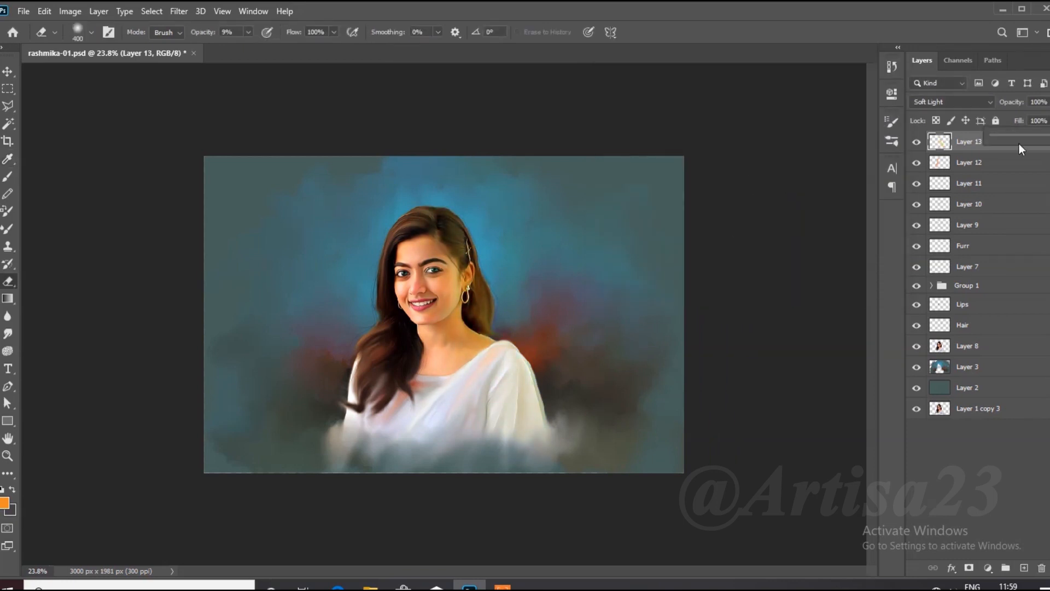
click(1016, 139)
- Compare the portrait with Layer 13 hidden and shown, and save the document
click(916, 141)
click(916, 142)
scroll(537, 236, up, 3)
scroll(537, 236, down, 3)
key(ctrl+s)
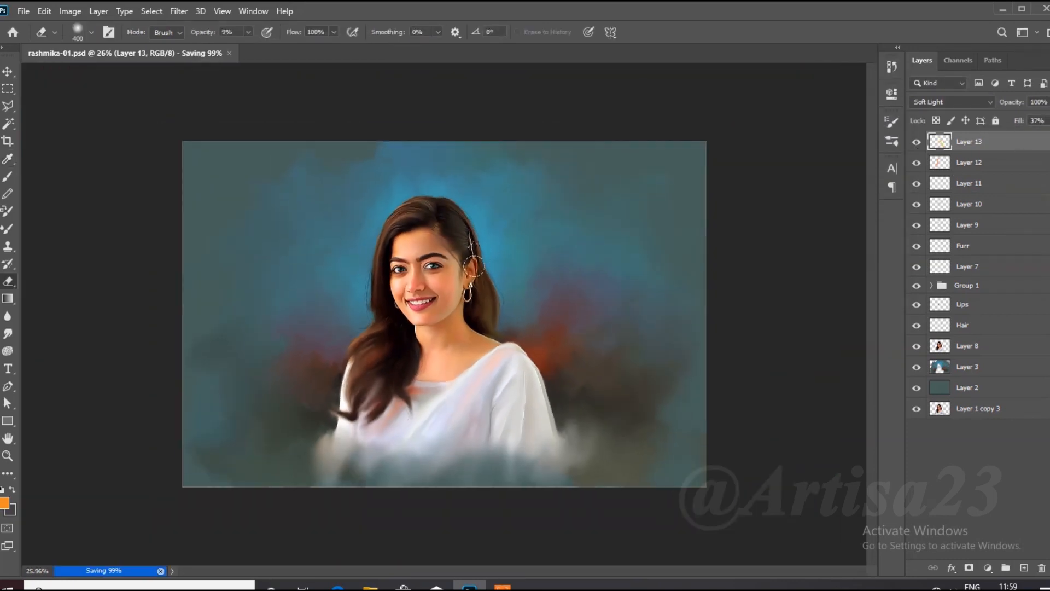
- Add a new layer above Layer 13 and set the foreground colour to white
scroll(481, 257, up, 11)
click(1024, 568)
scroll(184, 80, up, 2)
click(4, 503)
click(631, 347)
click(933, 340)
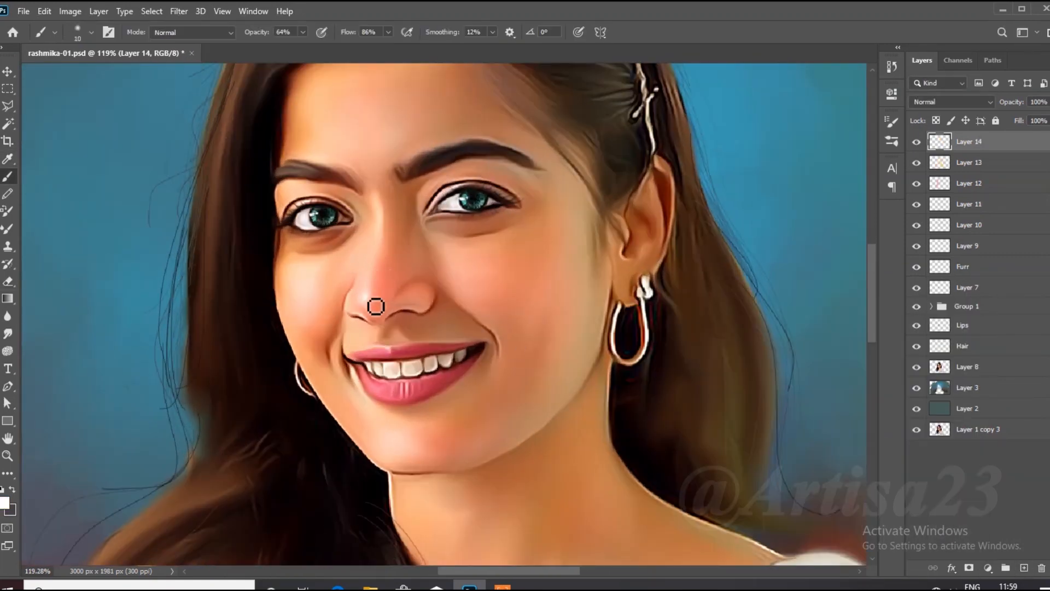
- Set the brush to 9% opacity and size 30, and paint faint pale highlights on the face
scroll(376, 306, up, 3)
click(303, 32)
scroll(363, 284, up, 3)
mouse_move(305, 48)
mouse_down()
mouse_move(273, 47)
mouse_move(293, 46)
mouse_up()
scroll(386, 223, down, 4)
key(bracketright)
scroll(303, 235, up, 1)
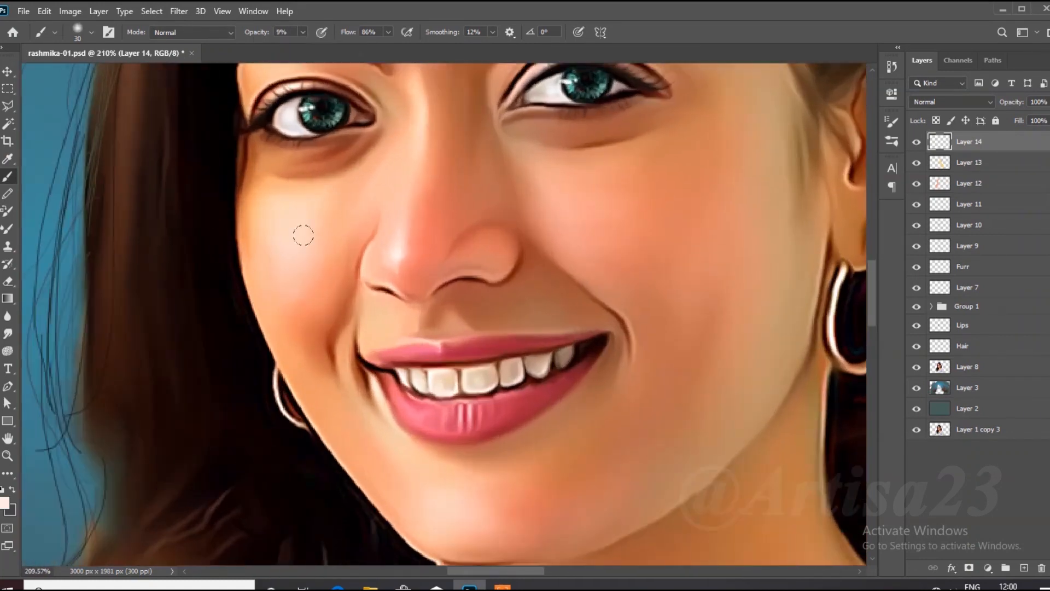
scroll(620, 221, down, 4)
scroll(586, 262, up, 3)
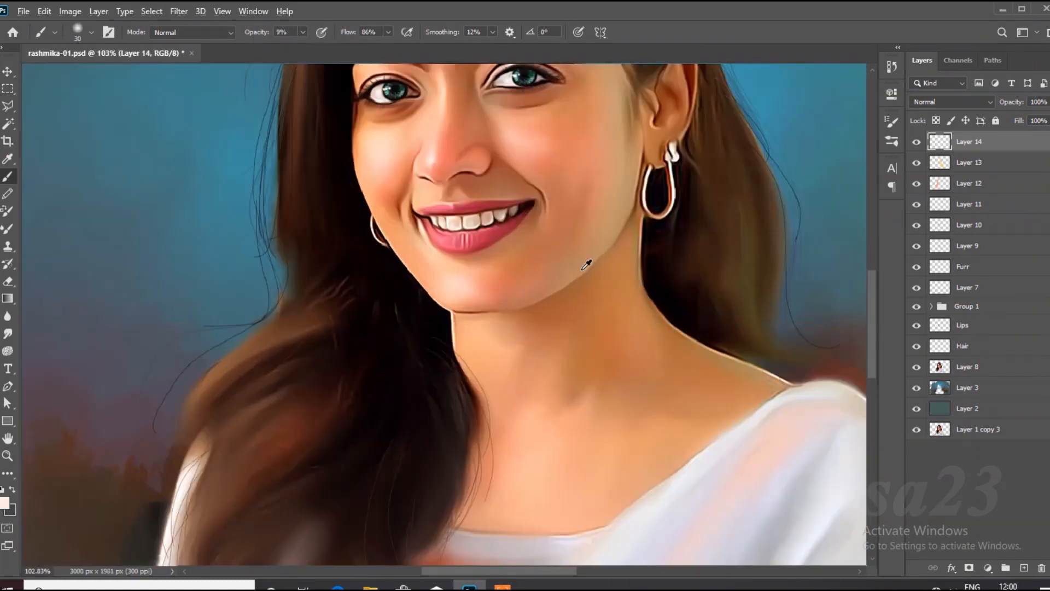
key(bracketleft)
key(bracketleft)
scroll(493, 295, up, 2)
scroll(579, 279, down, 4)
- Check Layer 13's effect by toggling it, and shift its tint's hue toward green-teal with Hue/Saturation
click(916, 163)
scroll(427, 302, down, 1)
click(917, 163)
scroll(256, 279, down, 2)
click(969, 162)
click(70, 11)
mouse_move(88, 46)
click(229, 118)
drag(717, 159, 743, 159)
click(875, 103)
key(e)
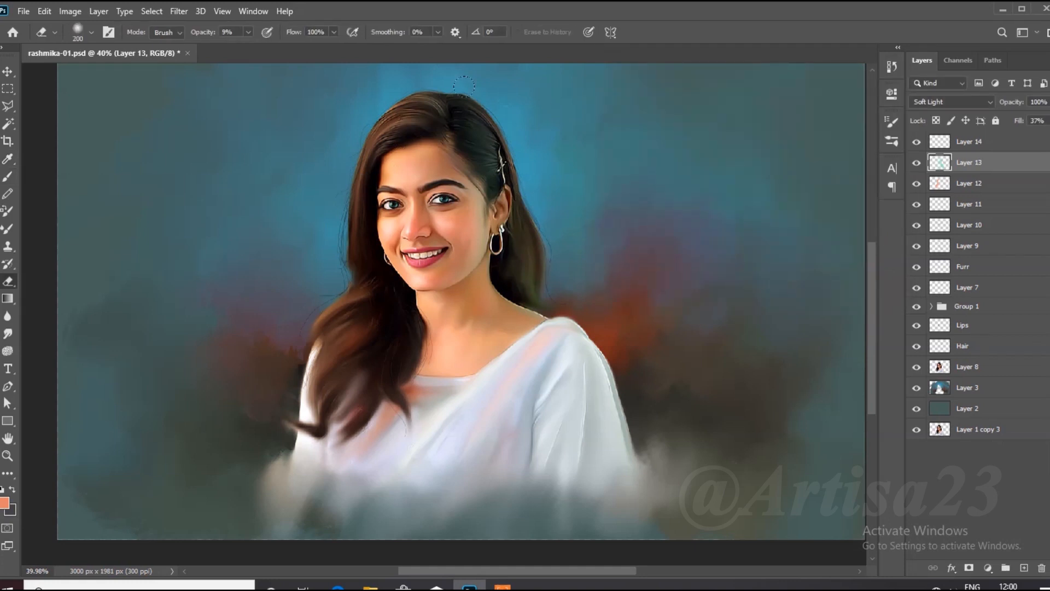
- Save the document and add a Levels adjustment layer above Layer 14
scroll(526, 122, down, 3)
key(ctrl+s)
scroll(547, 207, down, 1)
click(984, 141)
click(987, 568)
click(1017, 387)
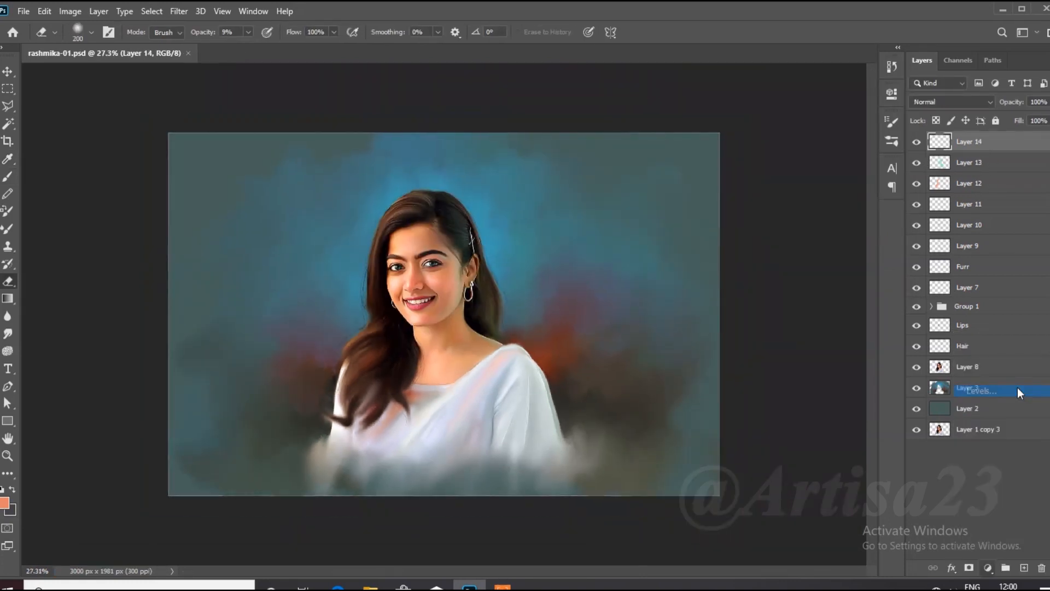
- Move the Levels shadow and highlight input points slightly inward to strengthen the painting's contrast
drag(715, 231, 722, 232)
drag(859, 231, 850, 232)
click(855, 90)
scroll(451, 310, up, 4)
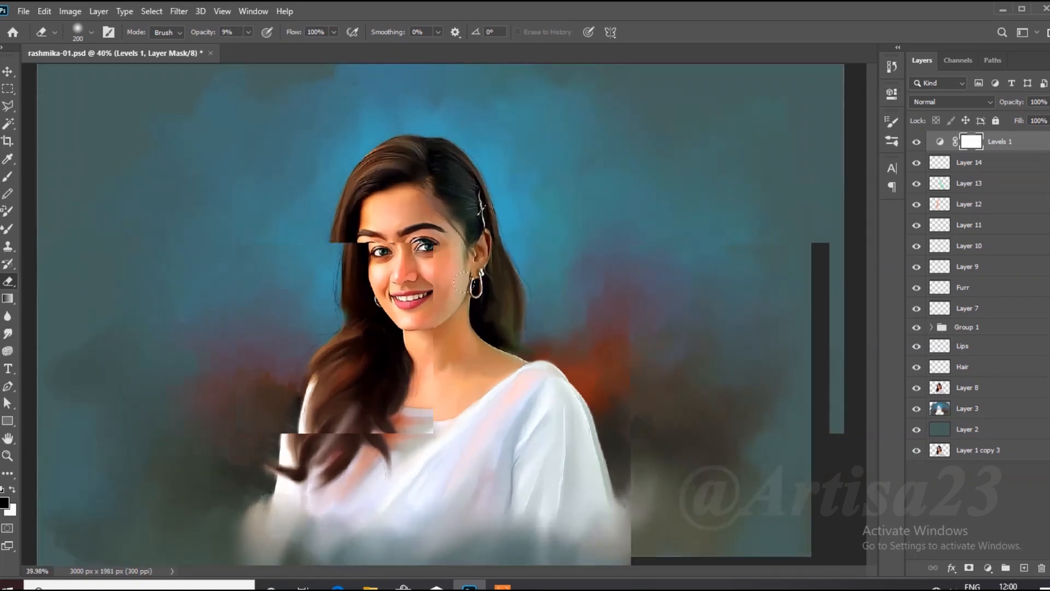
- Compare the painting with and without Levels 1, set that layer's fill to 53%, and save the document
click(917, 143)
click(1029, 138)
click(918, 143)
scroll(514, 258, down, 5)
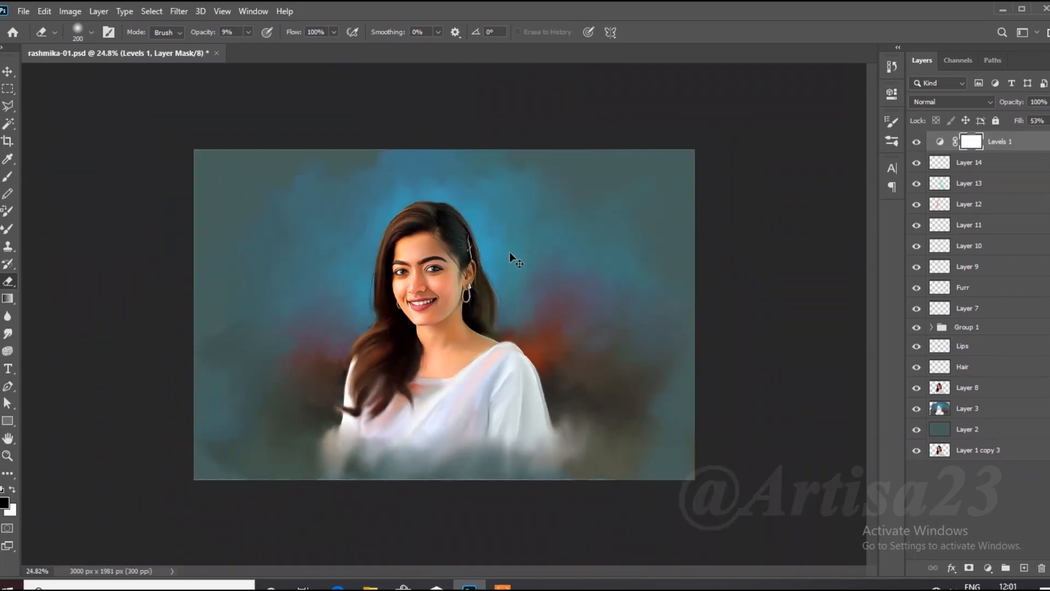
key(ctrl+s)
- Group all layers from Levels 1 down to Layer 2, and duplicate the group
scroll(558, 350, up, 4)
click(982, 429)
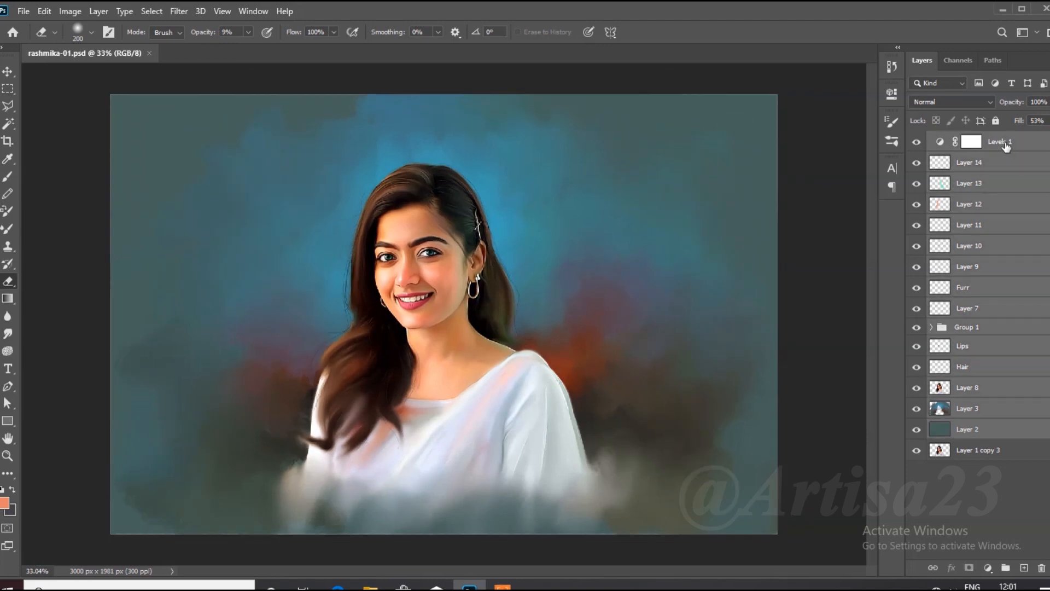
key(ctrl+g)
key(ctrl+j)
- Merge the upper of the two groups into a single layer, and save the document
right_click(991, 142)
click(908, 405)
key(ctrl+s)
- Apply the Camera Raw Filter to the merged Group 2 layer with Contrast +6, Clarity +13 and Dehaze +8
scroll(566, 331, down, 1)
scroll(569, 328, up, 1)
click(179, 11)
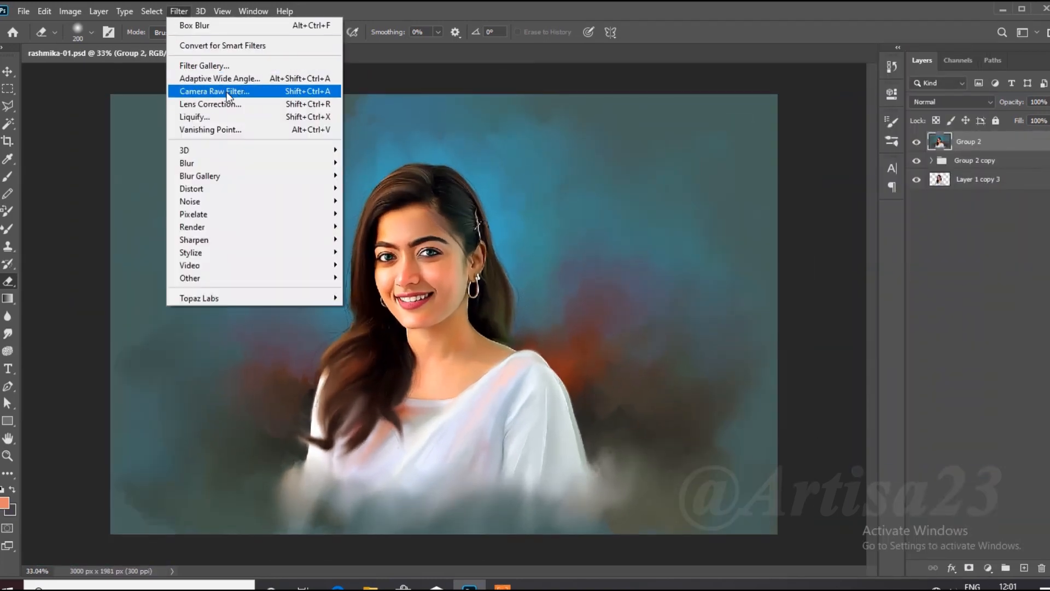
click(230, 91)
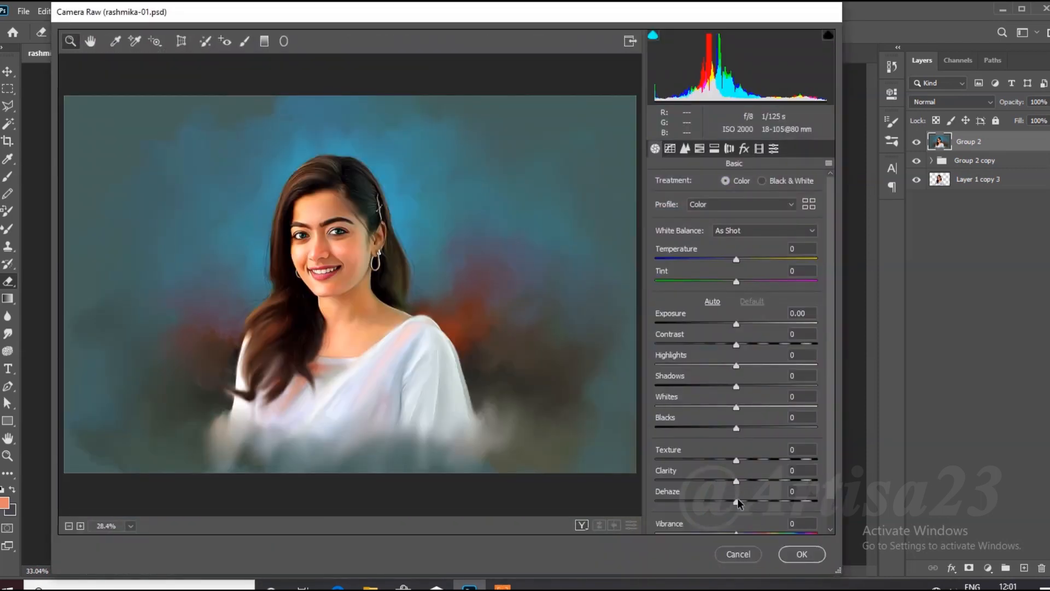
key(ctrl+plus)
key(ctrl+plus)
key(ctrl+plus)
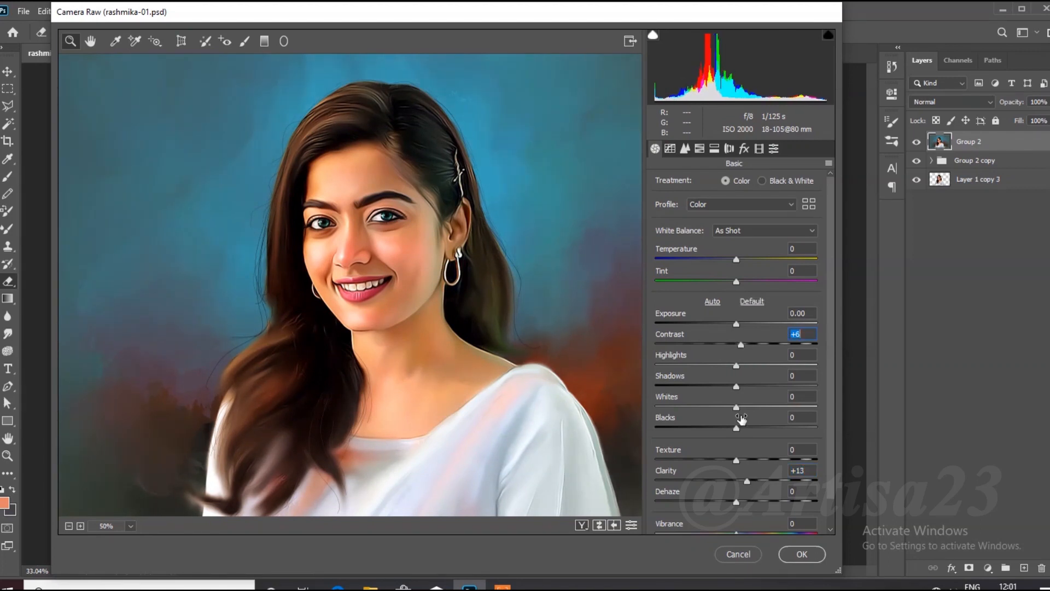
click(734, 500)
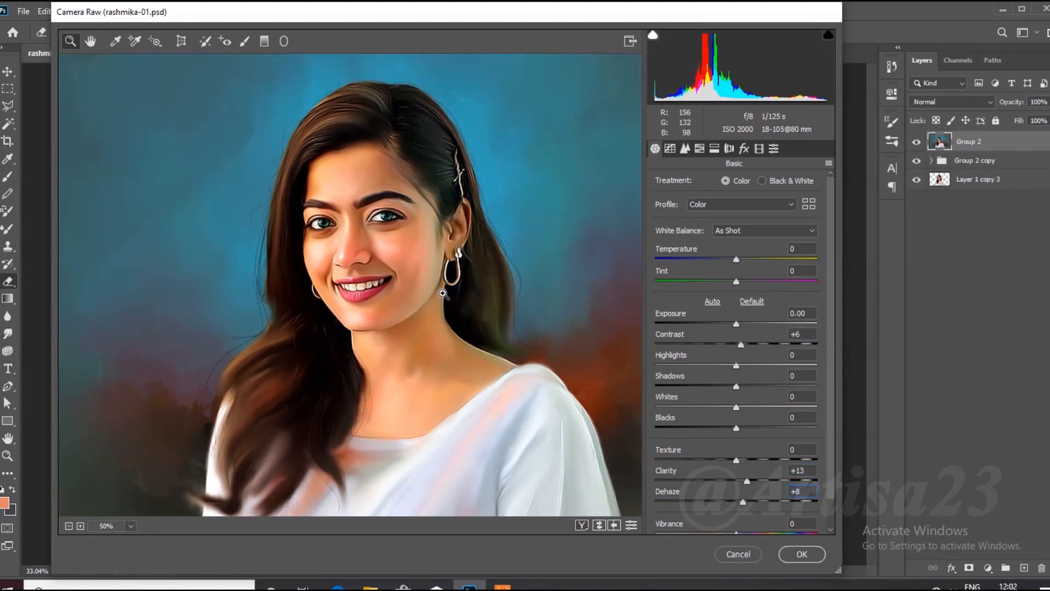
key(ctrl+minus)
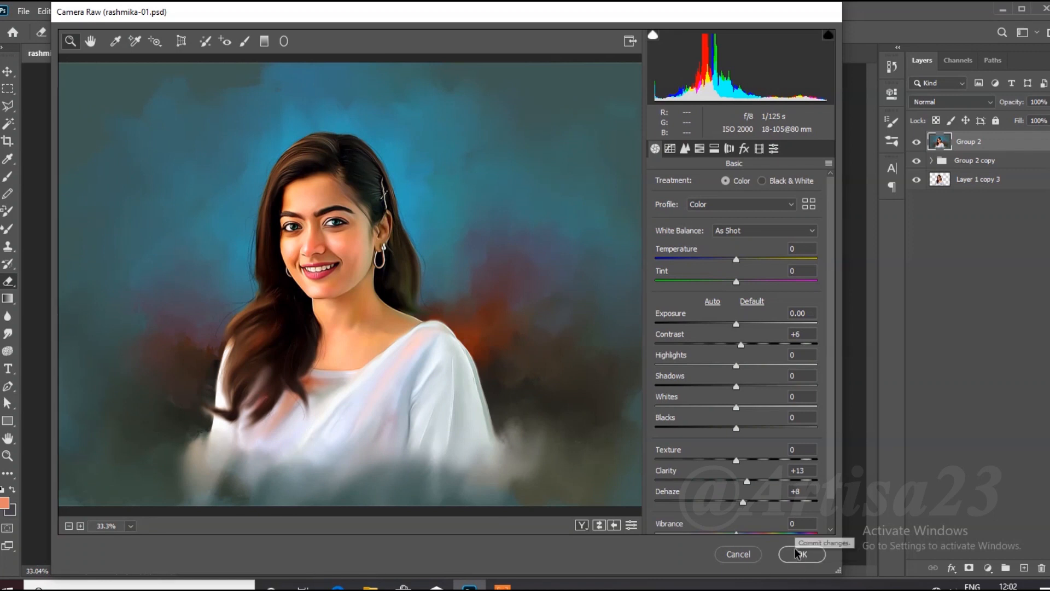
click(798, 553)
key(ctrl+0)
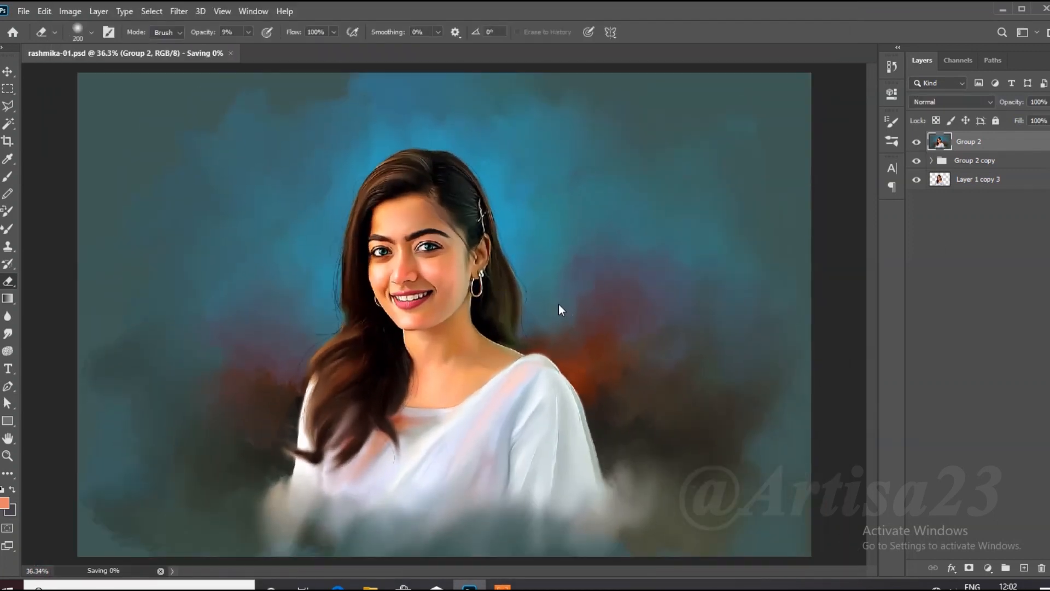